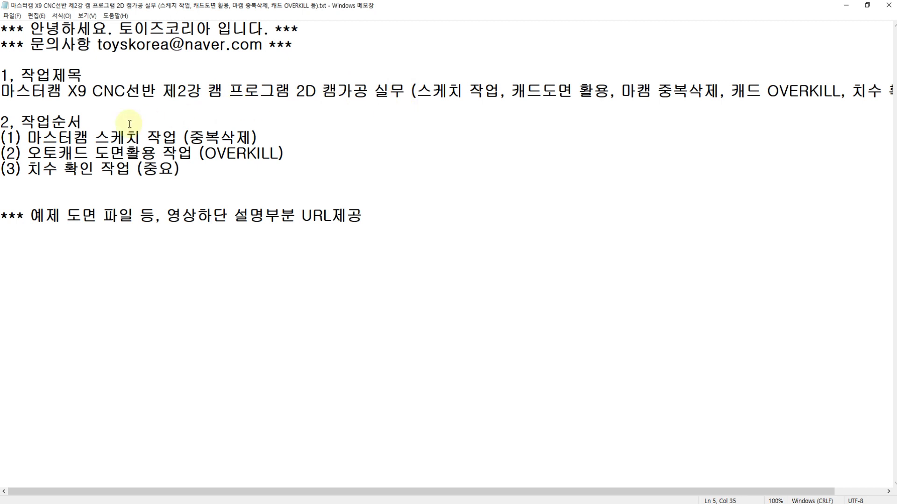
# Step: Read through the work order in the notes, covering Mastercam sketching, AutoCAD drawing use with OVERKILL, and dimension checking
pyautogui.click(41, 139)
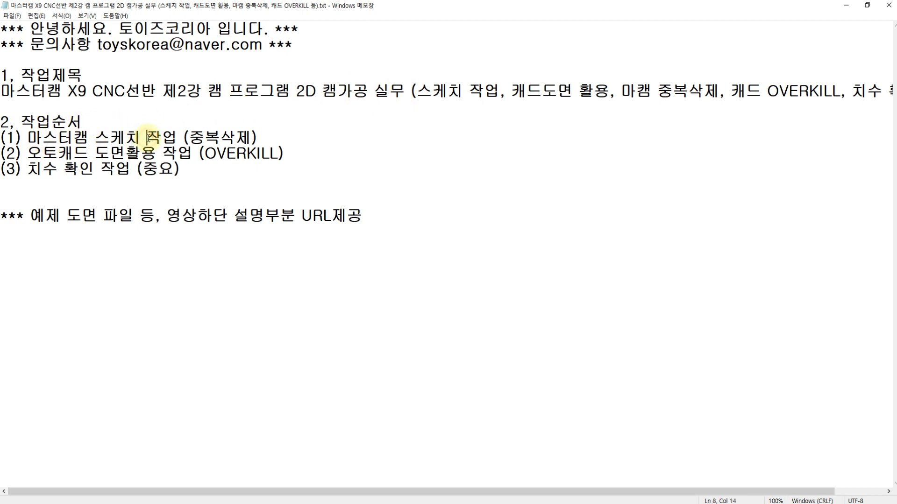
pyautogui.click(84, 151)
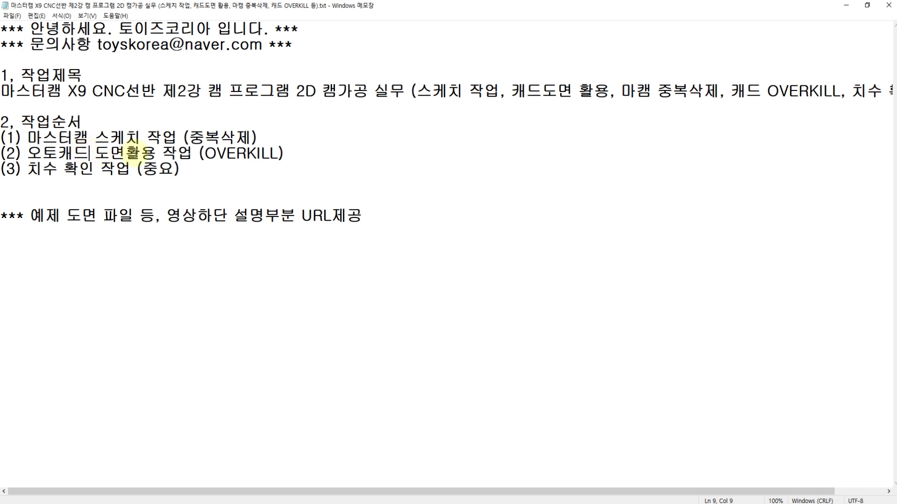
pyautogui.click(154, 156)
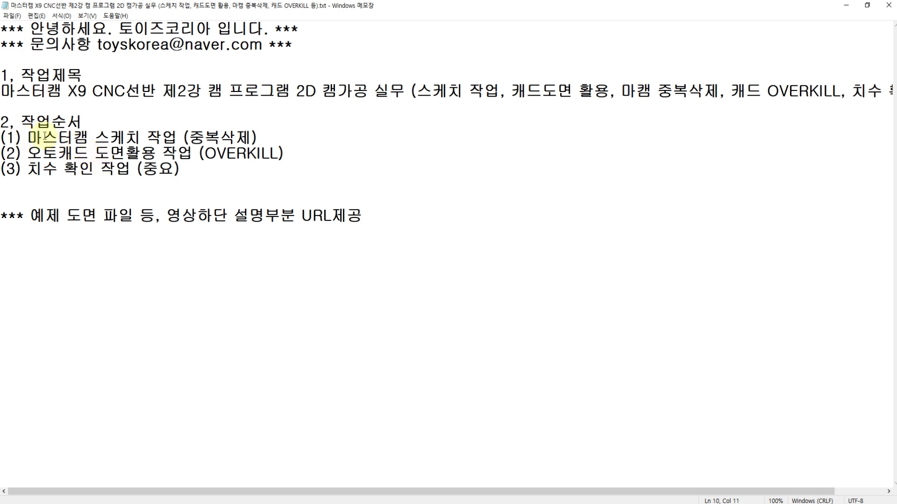
pyautogui.click(139, 137)
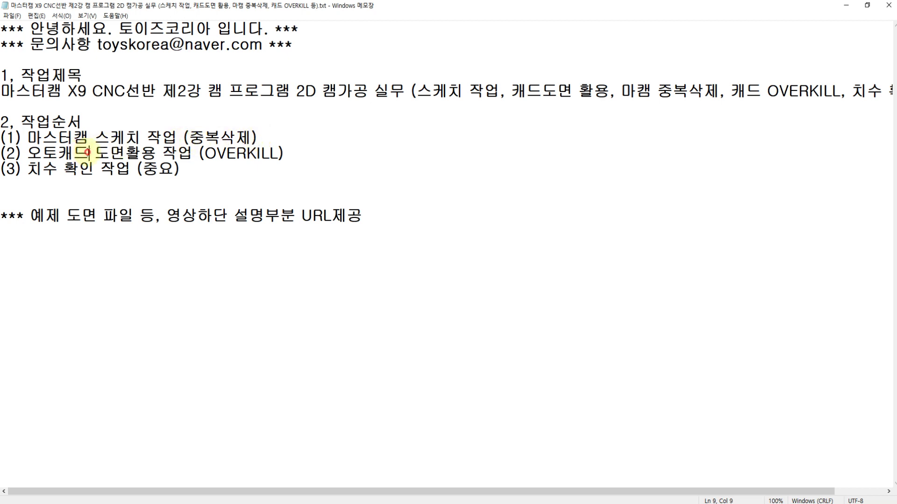
pyautogui.moveTo(285, 153); pyautogui.dragTo(202, 154)
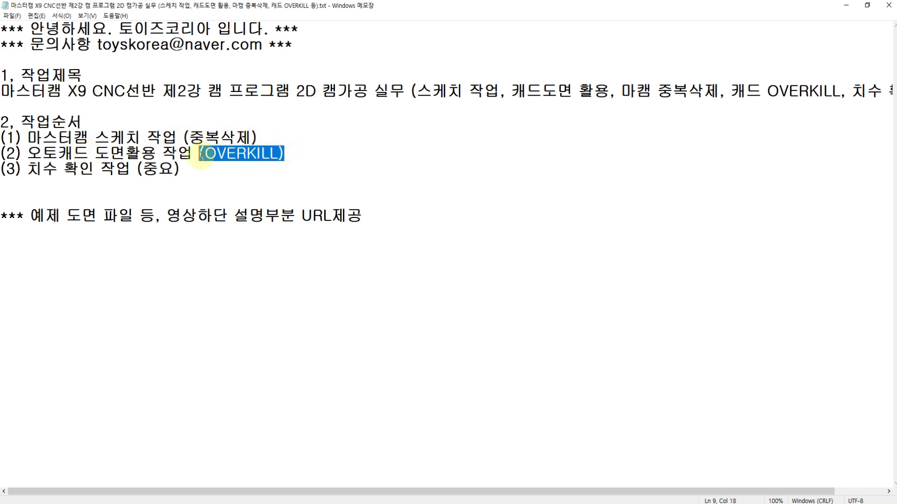
pyautogui.click(204, 154)
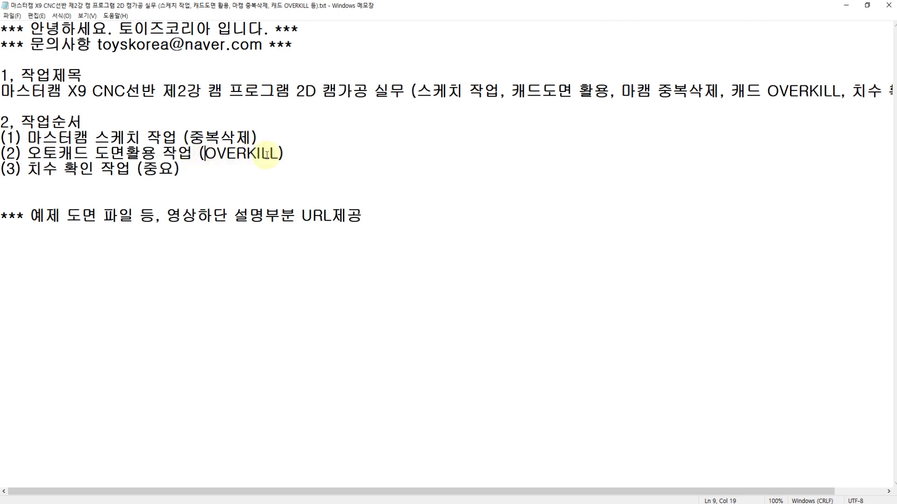
pyautogui.moveTo(278, 153); pyautogui.dragTo(200, 154)
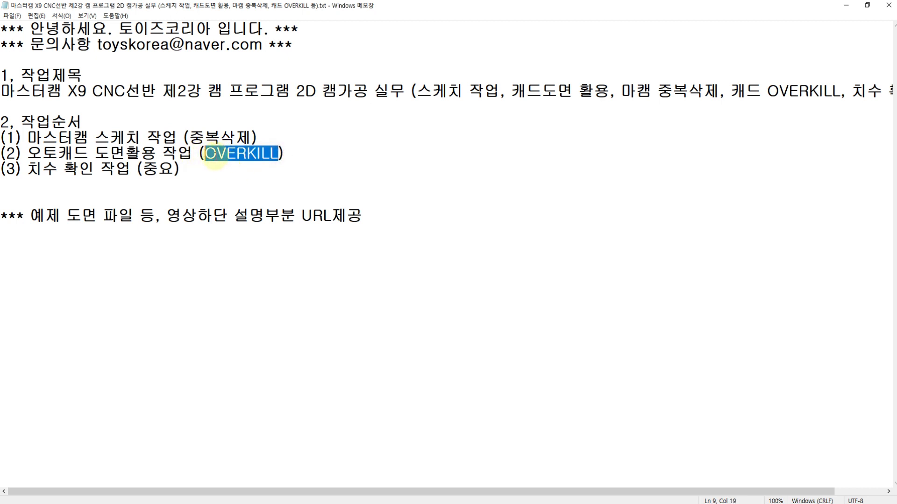
pyautogui.click(79, 170)
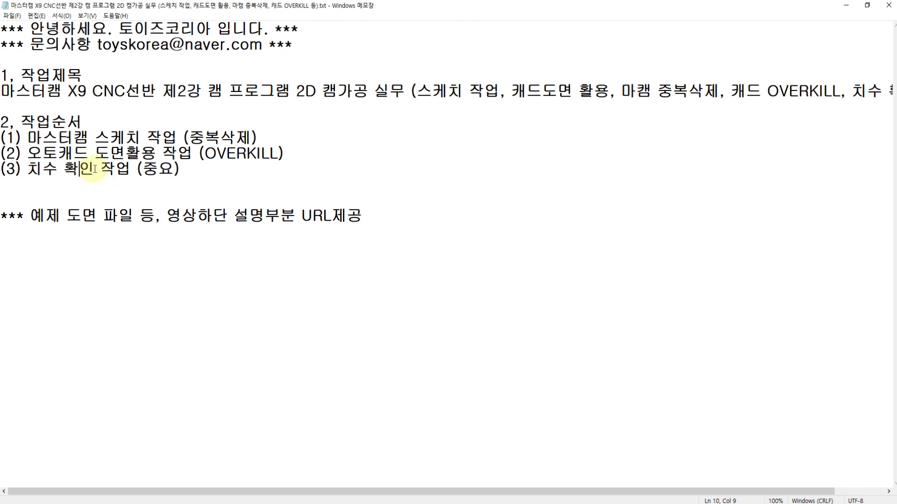
pyautogui.click(185, 169)
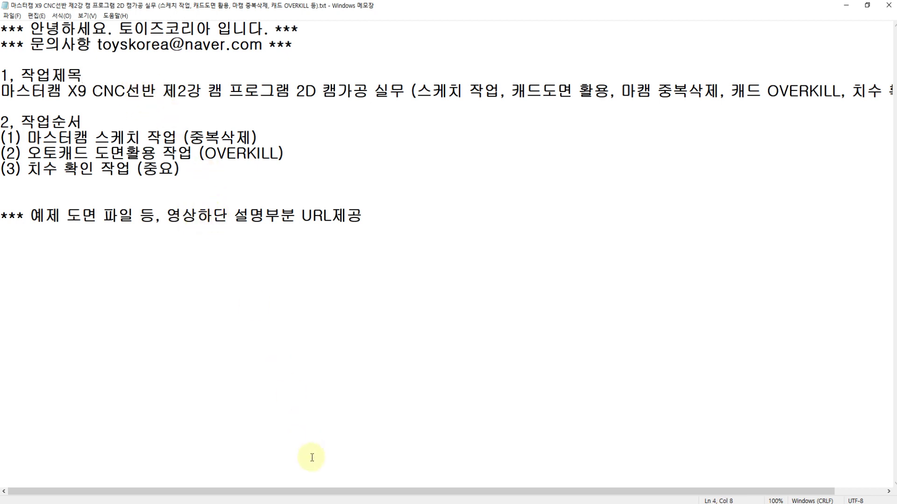
# Step: Switch to AutoCAD and examine the stepped shaft drawing with its diameter and length dimensions
pyautogui.hotkey('alt', 'Tab')
pyautogui.moveTo(121, 203); pyautogui.dragTo(119, 253, button='middle')
pyautogui.scroll(3, 103, 188)
pyautogui.scroll(2, 154, 207)
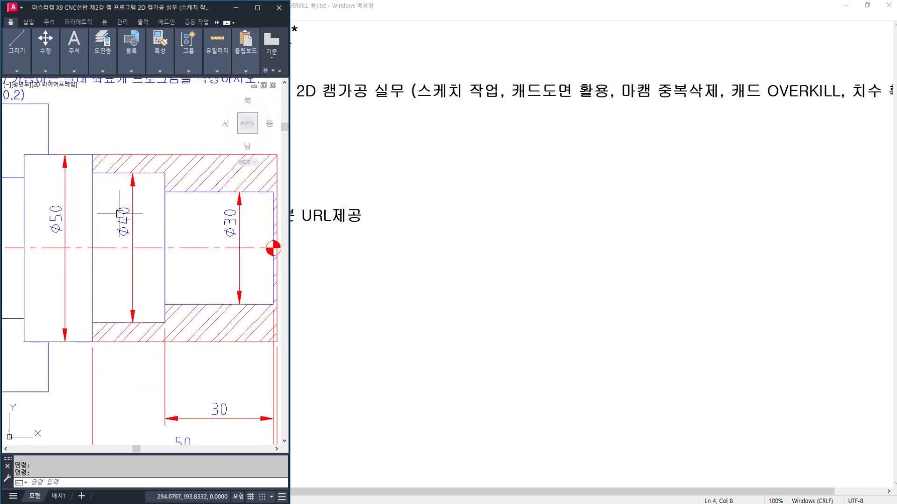
pyautogui.scroll(-2, 119, 220)
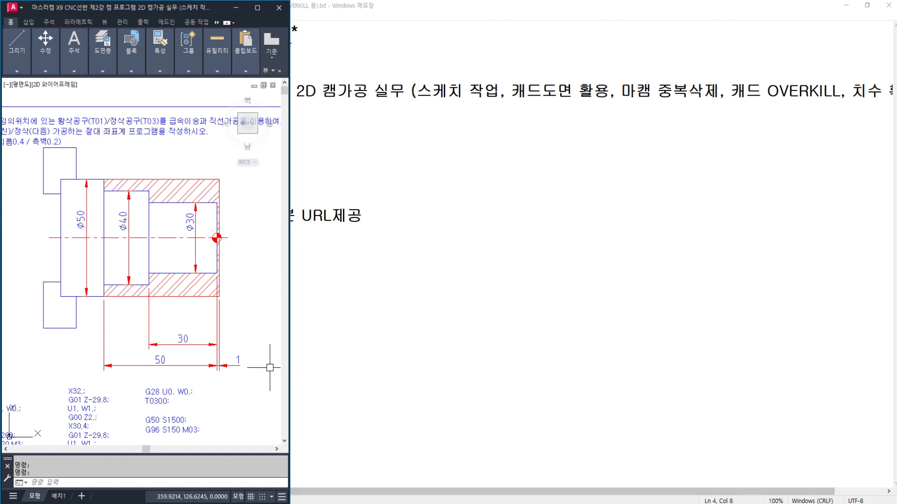
# Step: Switch to Mastercam X9, set the machine type to the default lathe, and start a new file without saving the current one
pyautogui.click(358, 503)
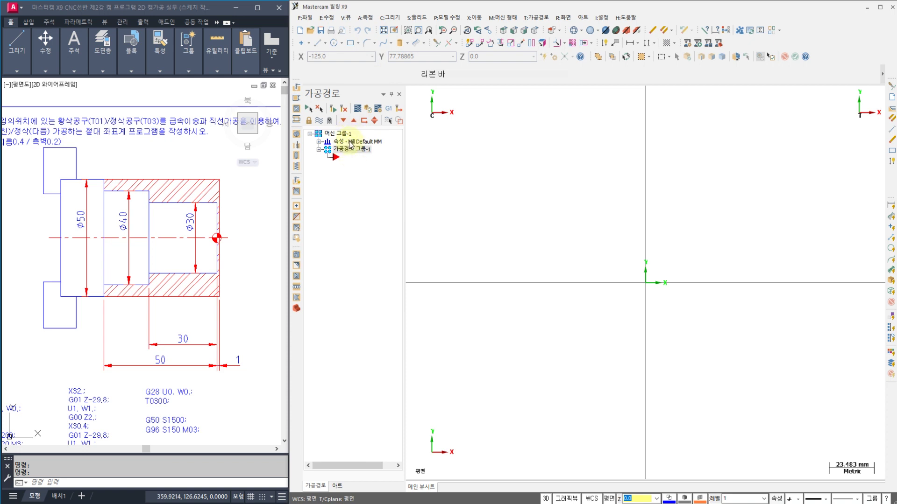
pyautogui.click(515, 21)
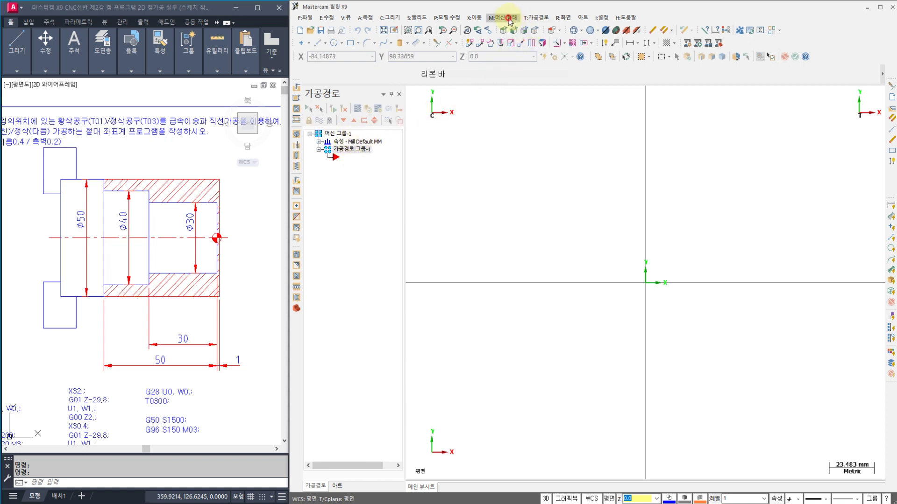
pyautogui.moveTo(509, 41)
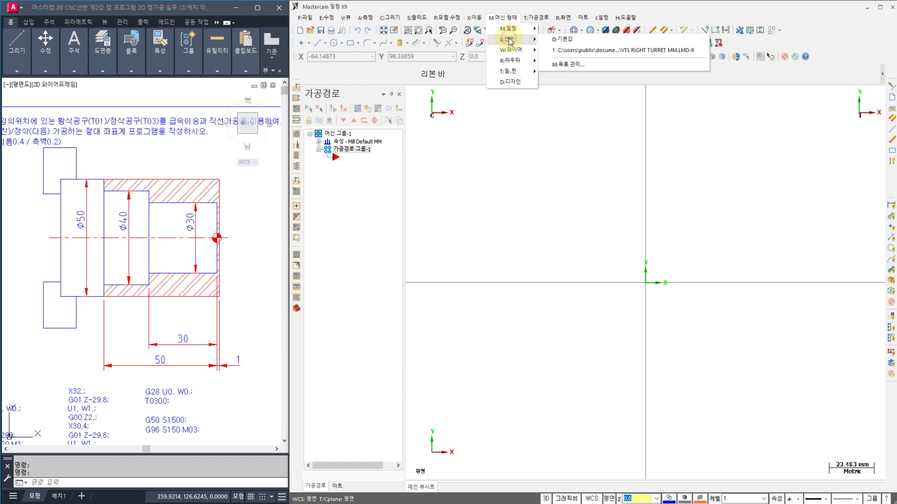
pyautogui.click(562, 40)
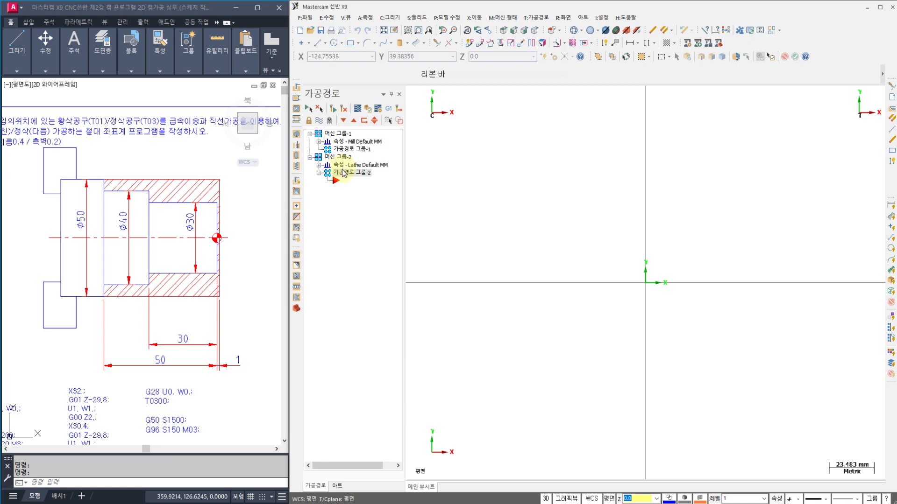
pyautogui.click(301, 33)
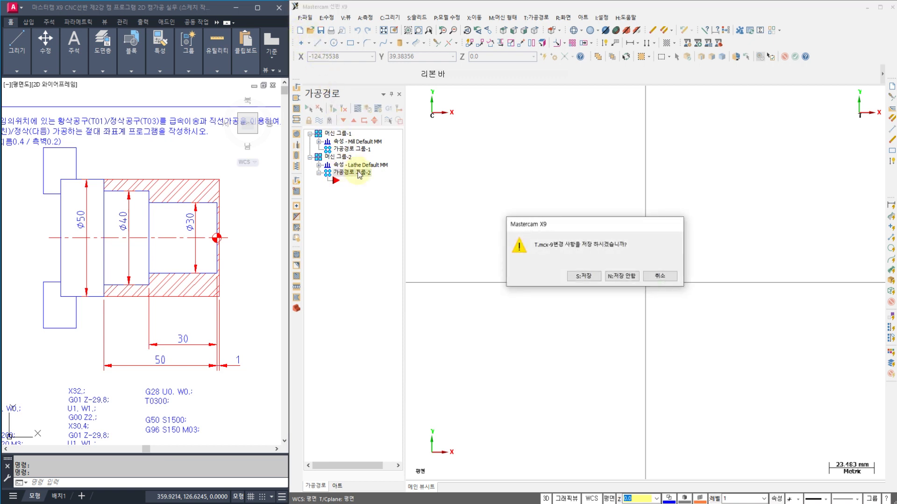
pyautogui.click(623, 276)
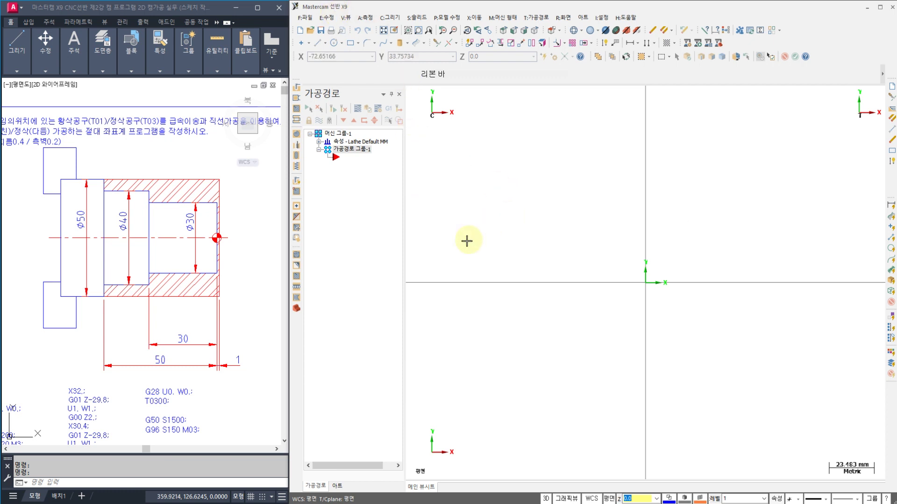
pyautogui.click(251, 319)
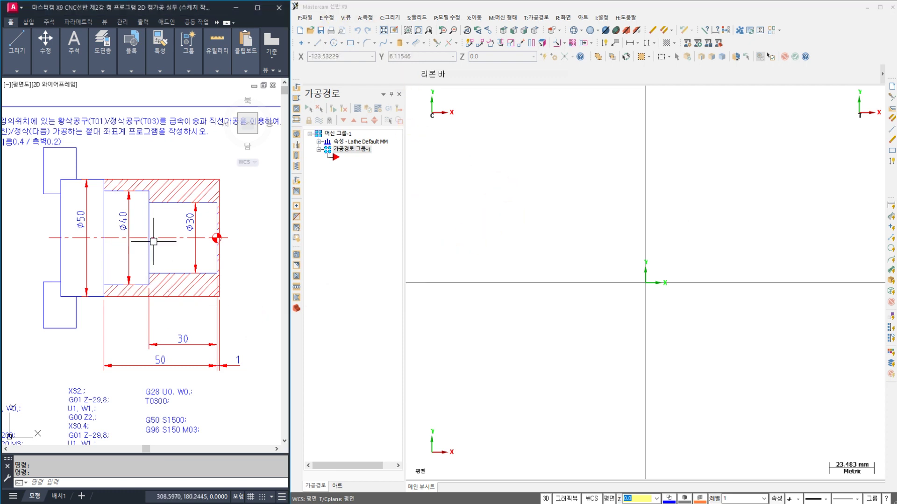
pyautogui.hotkey('ctrl', '2')
pyautogui.moveTo(163, 197); pyautogui.dragTo(191, 183)
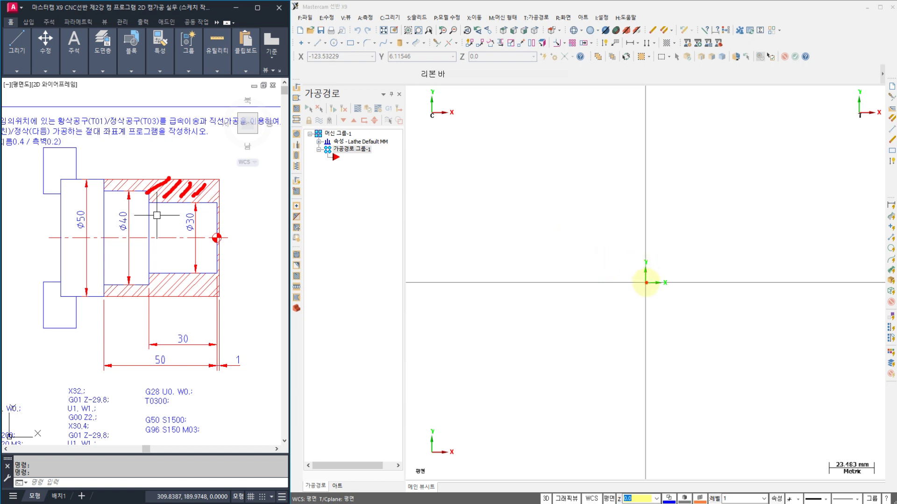
pyautogui.moveTo(447, 191); pyautogui.dragTo(447, 312)
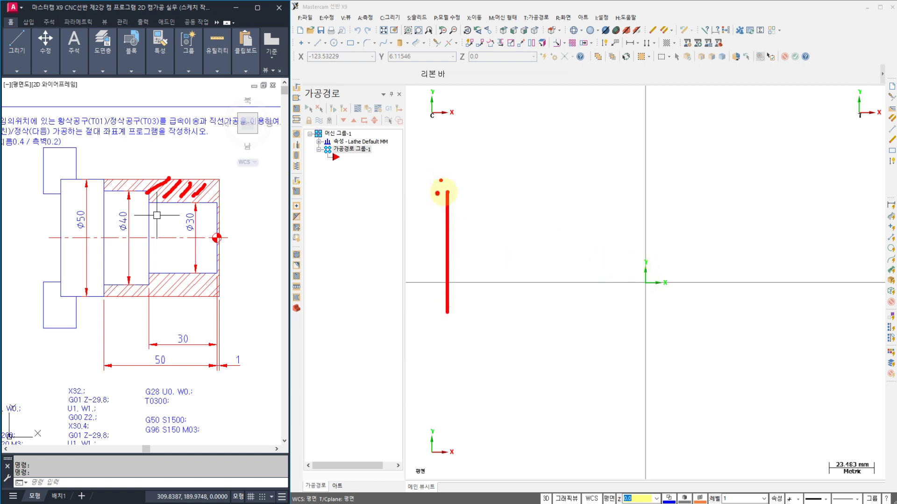
pyautogui.moveTo(437, 193)
pyautogui.mouseDown()
pyautogui.moveTo(648, 247)
pyautogui.moveTo(462, 314)
pyautogui.mouseUp()
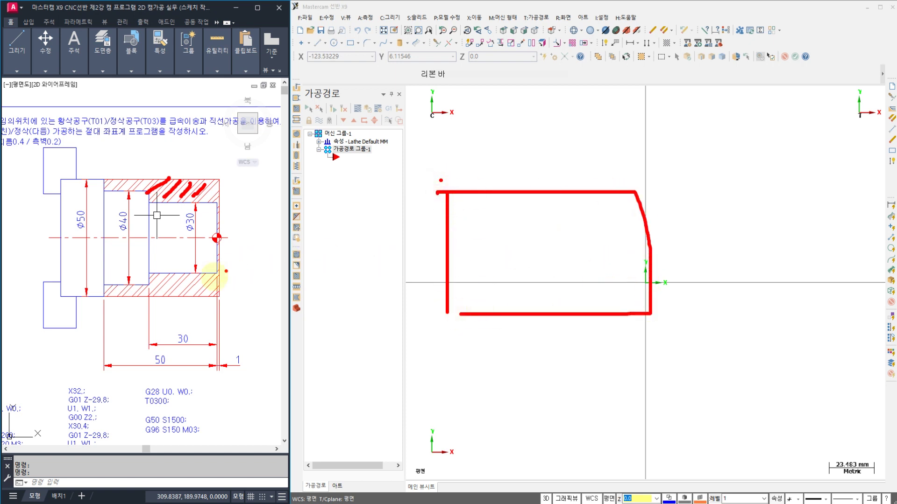
pyautogui.moveTo(136, 296)
pyautogui.mouseDown()
pyautogui.moveTo(149, 201)
pyautogui.moveTo(77, 257)
pyautogui.moveTo(174, 254)
pyautogui.moveTo(102, 264)
pyautogui.mouseUp()
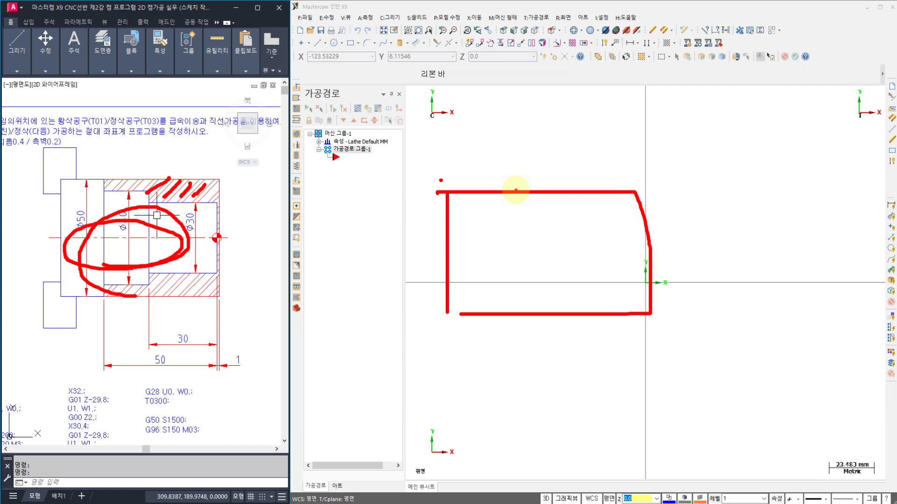
pyautogui.press('Escape')
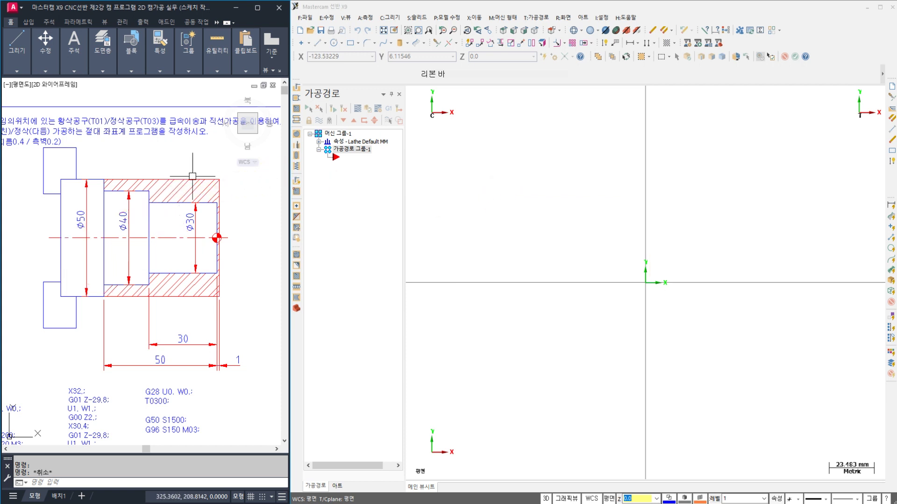
# Step: Try erasing the hatch of the shaft section in the AutoCAD drawing, and undo the erasure
pyautogui.click(197, 191)
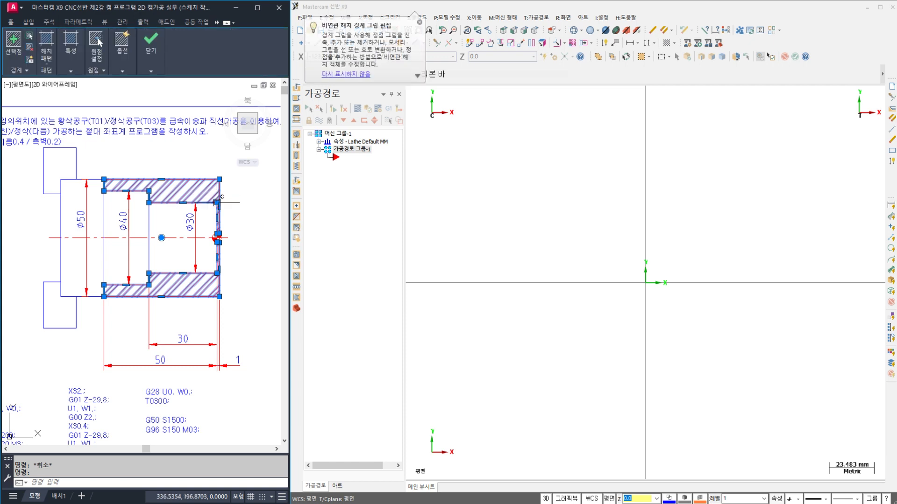
pyautogui.press('Delete')
pyautogui.write('e')
pyautogui.press('Return')
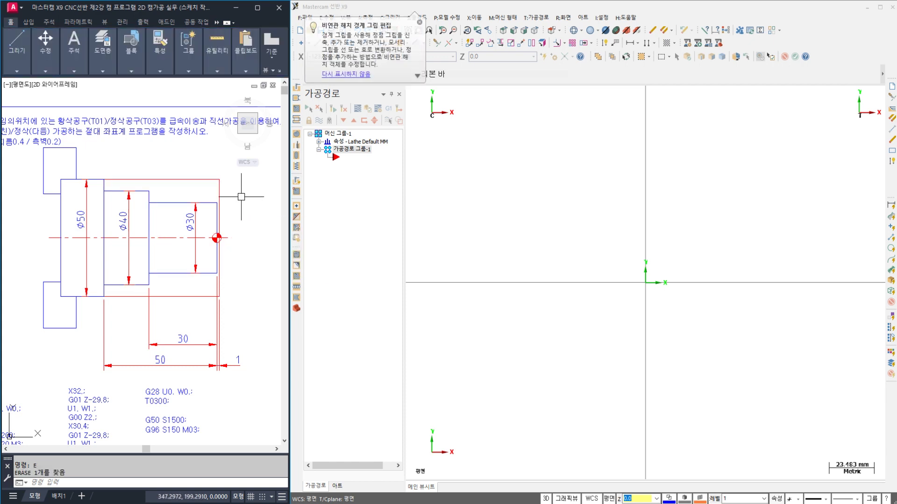
pyautogui.hotkey('ctrl', 'z')
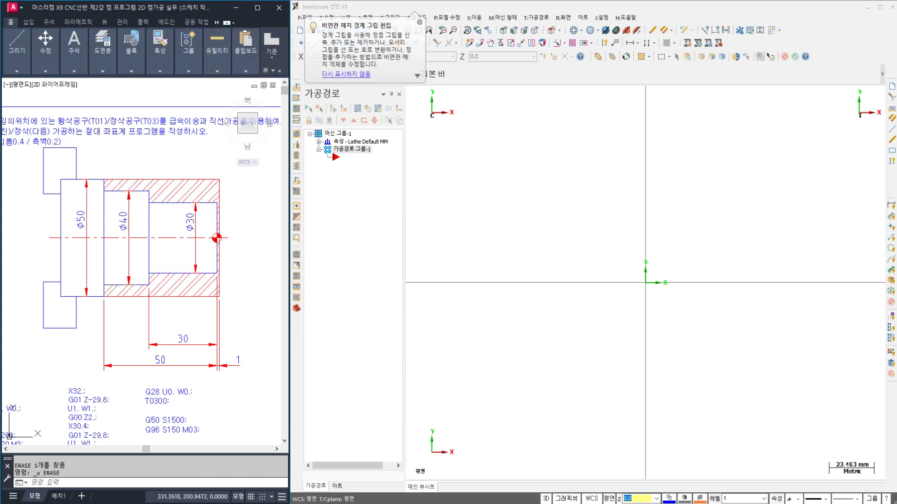
pyautogui.press('Escape')
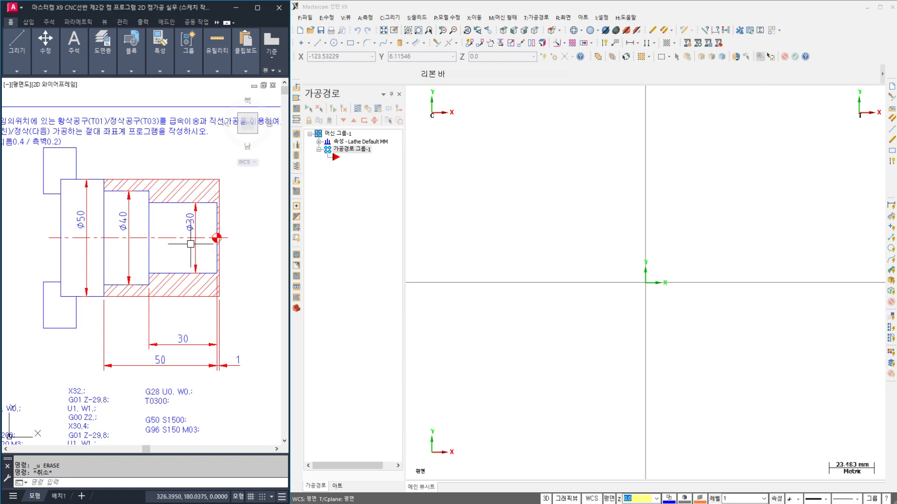
pyautogui.scroll(2, 187, 242)
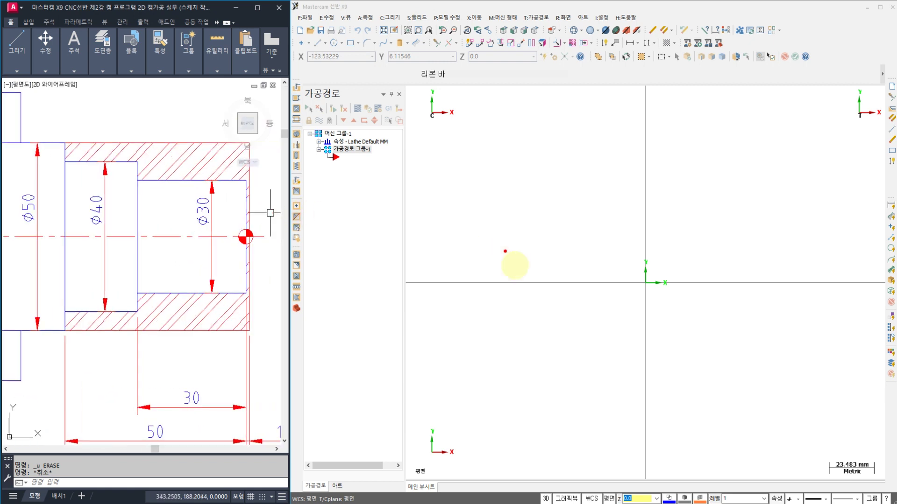
pyautogui.moveTo(453, 215)
pyautogui.mouseDown()
pyautogui.moveTo(524, 220)
pyautogui.moveTo(657, 273)
pyautogui.moveTo(538, 318)
pyautogui.moveTo(492, 354)
pyautogui.mouseUp()
pyautogui.moveTo(580, 132)
pyautogui.mouseDown()
pyautogui.moveTo(613, 190)
pyautogui.moveTo(671, 203)
pyautogui.moveTo(691, 187)
pyautogui.moveTo(735, 199)
pyautogui.moveTo(740, 190)
pyautogui.mouseUp()
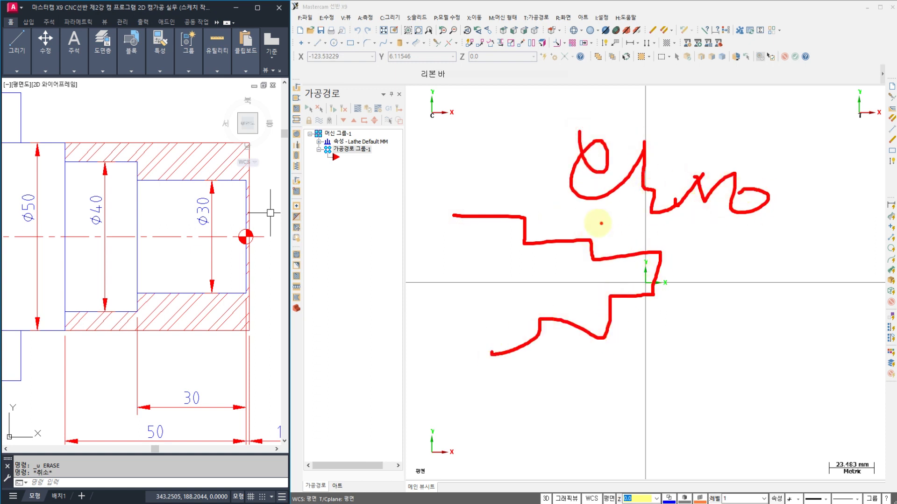
pyautogui.moveTo(597, 223)
pyautogui.mouseDown()
pyautogui.moveTo(734, 226)
pyautogui.moveTo(626, 280)
pyautogui.moveTo(662, 295)
pyautogui.mouseUp()
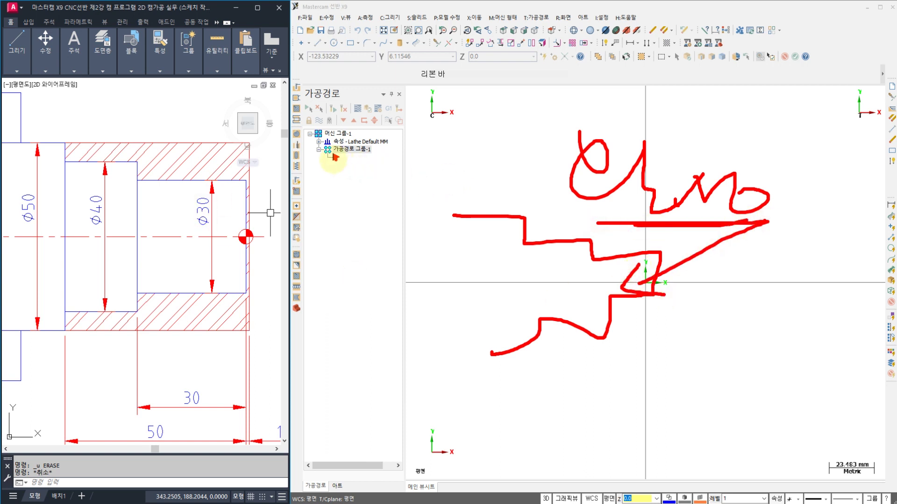
pyautogui.press('Escape')
# Step: Expand the Lathe Default MM properties in Mastercam, and inspect the origin marker at the shaft's end face in the AutoCAD drawing
pyautogui.click(319, 142)
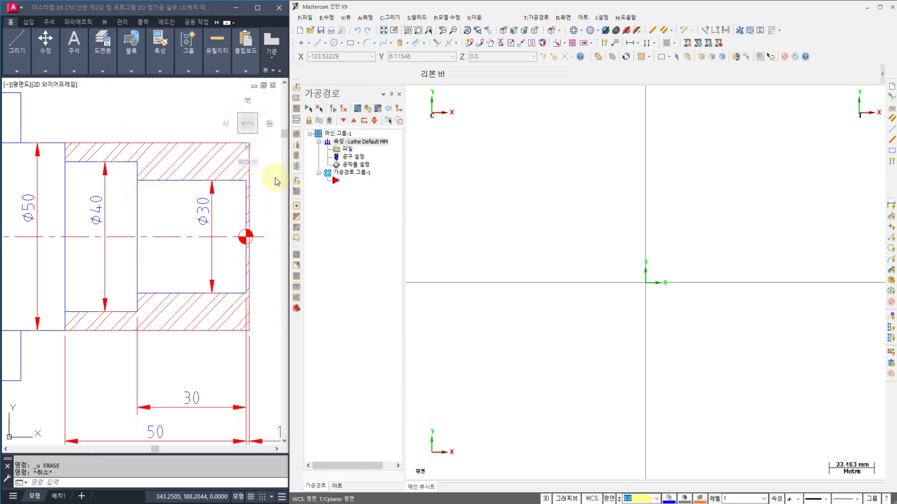
pyautogui.moveTo(143, 216); pyautogui.dragTo(158, 213, button='middle')
pyautogui.scroll(-2, 160, 212)
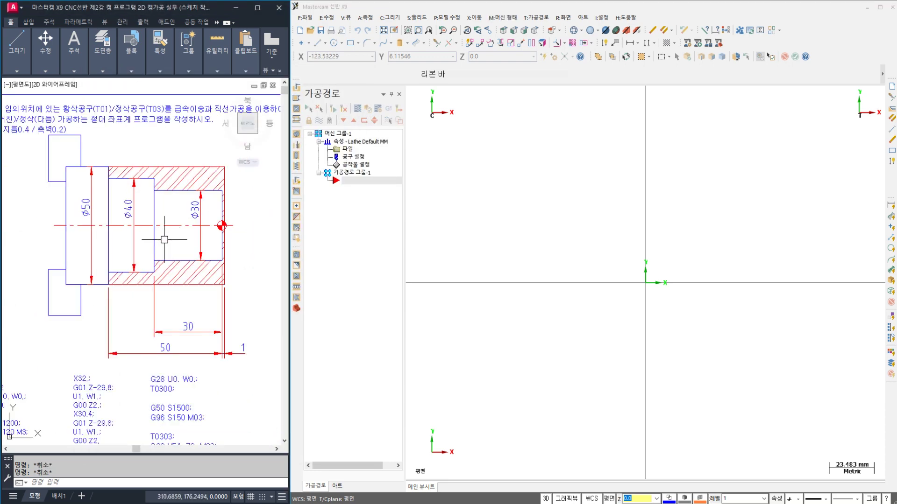
pyautogui.scroll(2, 225, 228)
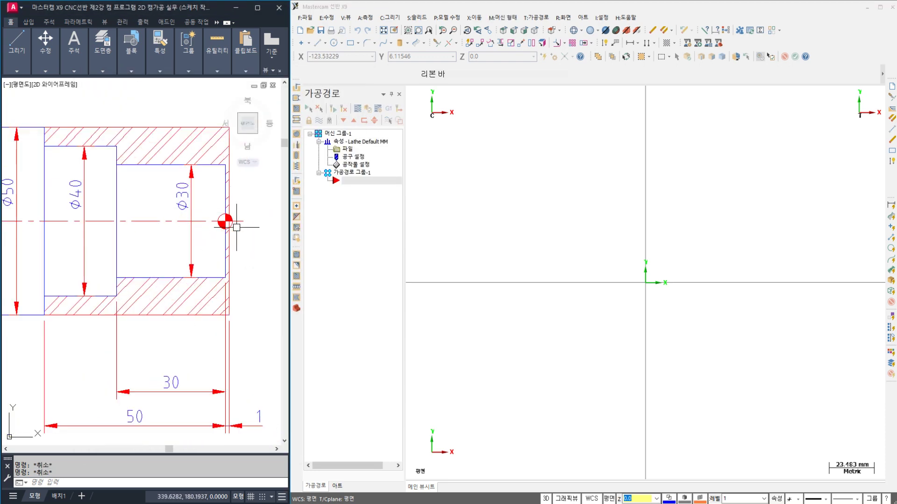
pyautogui.click(208, 210)
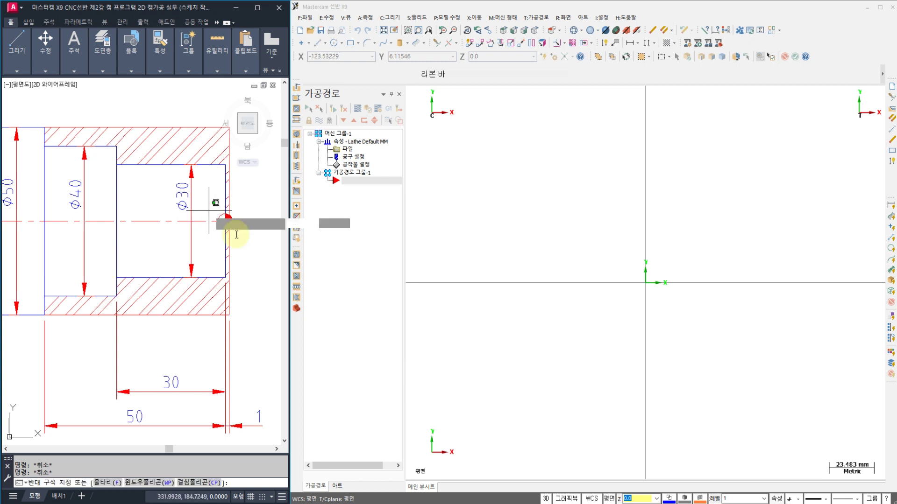
pyautogui.click(240, 240)
pyautogui.press('Escape')
pyautogui.scroll(-2, 154, 222)
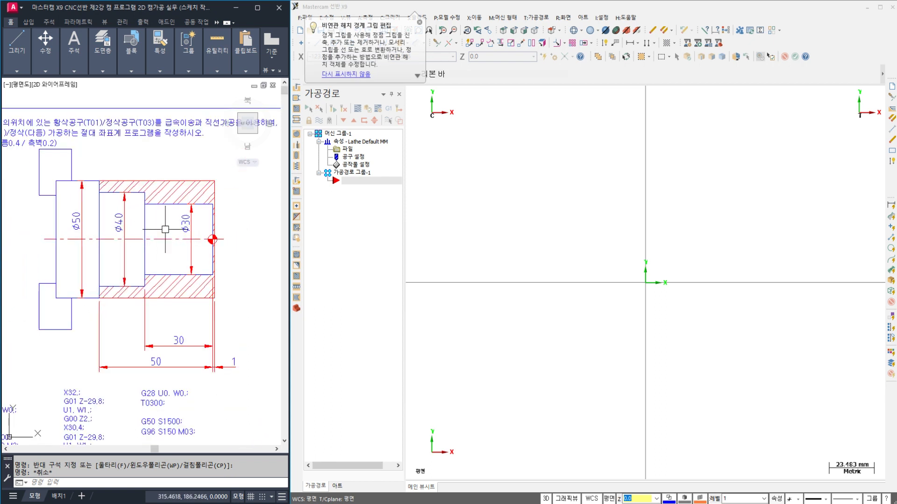
# Step: Switch to the Notepad notes to review the work order of sketching, drawing reuse and dimension checks, and return to Mastercam
pyautogui.click(458, 220)
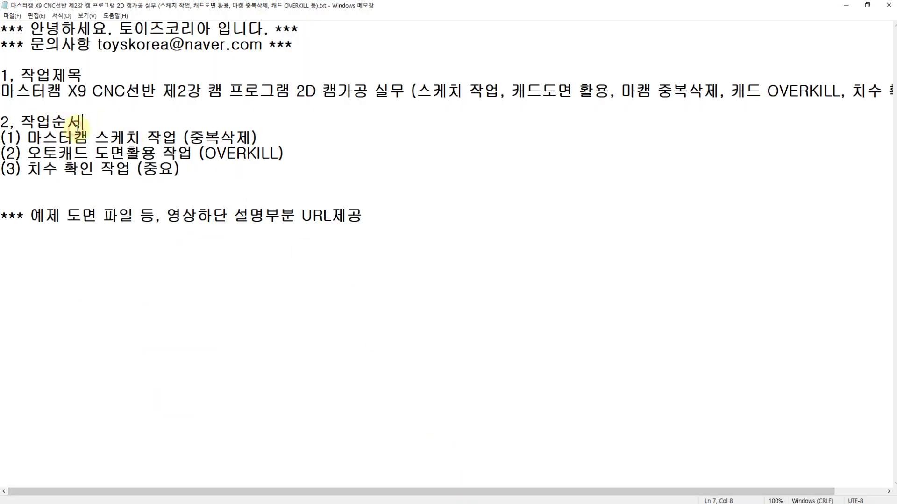
pyautogui.click(147, 137)
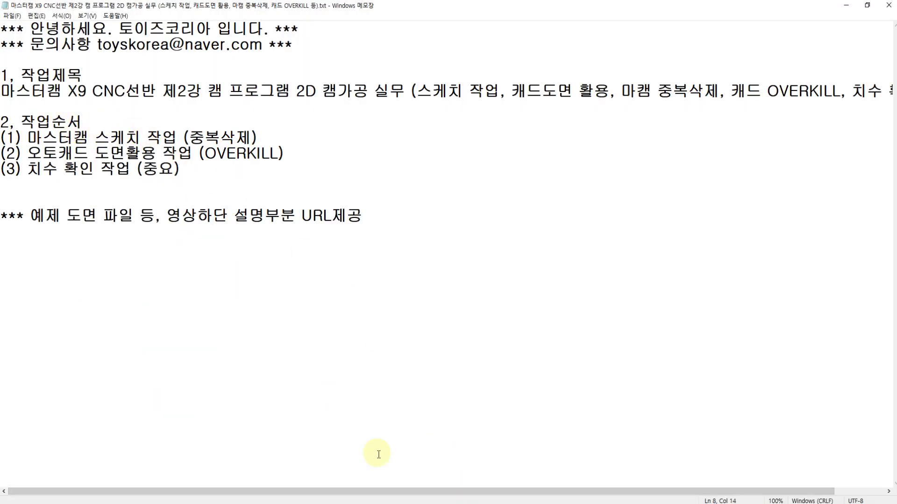
pyautogui.moveTo(423, 503)
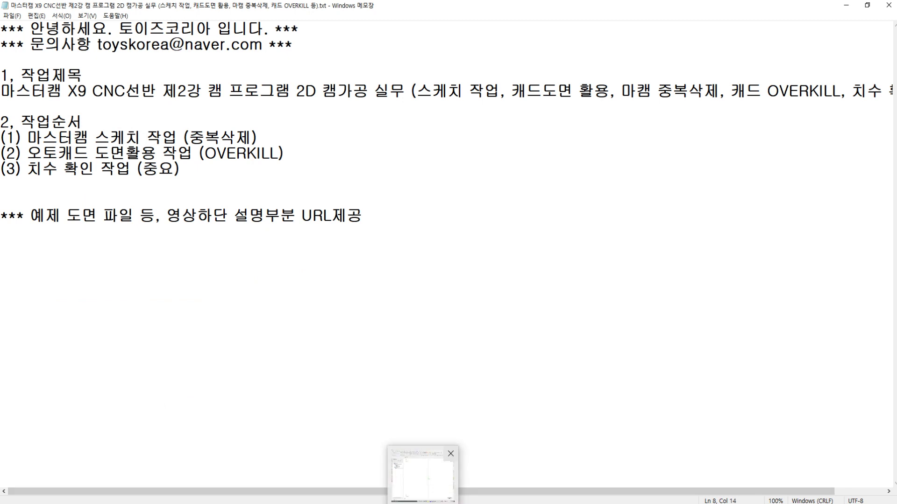
pyautogui.moveTo(348, 503)
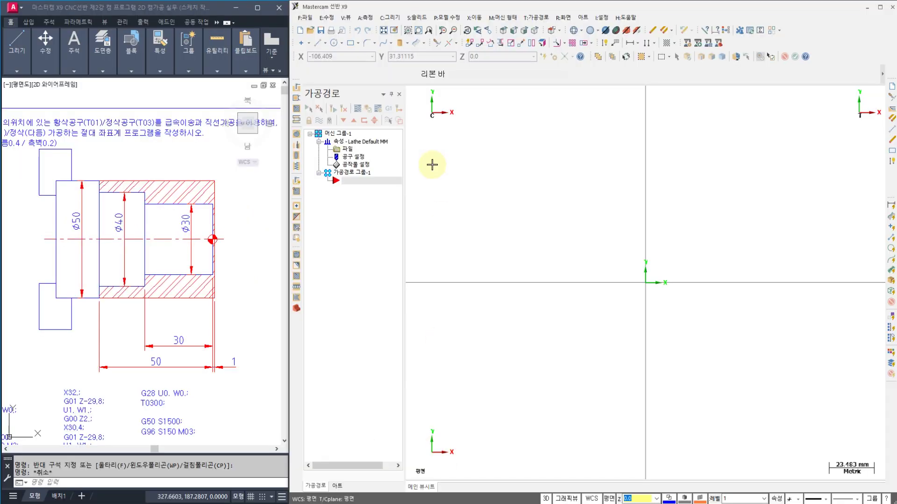
pyautogui.click(350, 44)
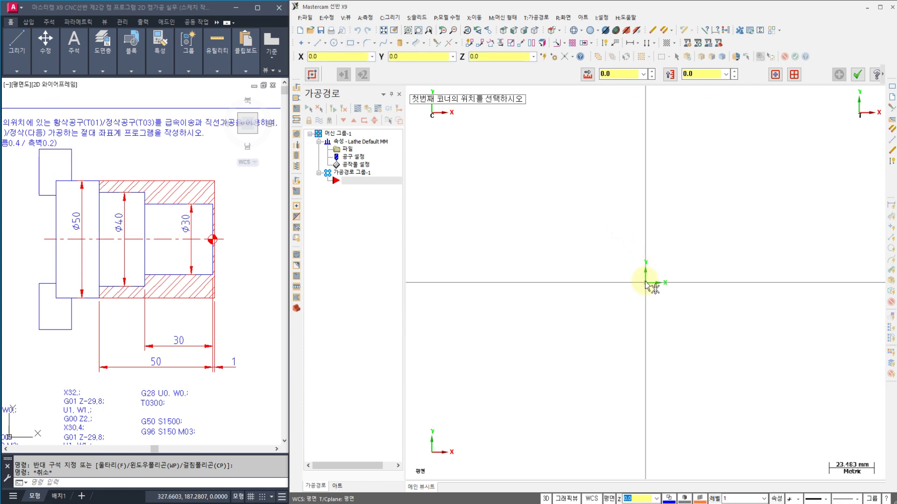
pyautogui.press('Escape')
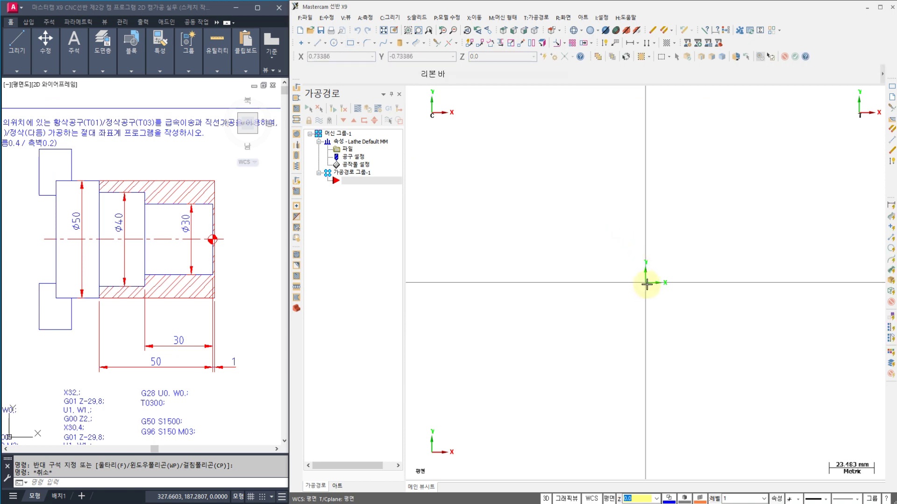
pyautogui.moveTo(648, 289)
pyautogui.mouseDown()
pyautogui.moveTo(628, 281)
pyautogui.moveTo(674, 345)
pyautogui.moveTo(647, 361)
pyautogui.mouseUp()
pyautogui.moveTo(697, 336); pyautogui.dragTo(706, 341)
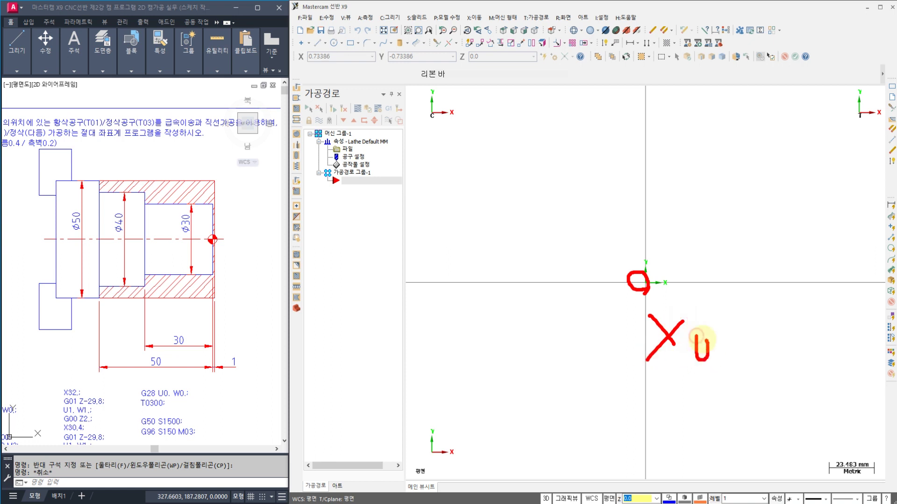
pyautogui.click(725, 355)
pyautogui.moveTo(762, 323)
pyautogui.mouseDown()
pyautogui.moveTo(769, 355)
pyautogui.moveTo(790, 362)
pyautogui.moveTo(821, 346)
pyautogui.moveTo(816, 337)
pyautogui.mouseUp()
pyautogui.click(836, 366)
pyautogui.moveTo(841, 379)
pyautogui.mouseDown()
pyautogui.moveTo(654, 386)
pyautogui.moveTo(803, 389)
pyautogui.mouseUp()
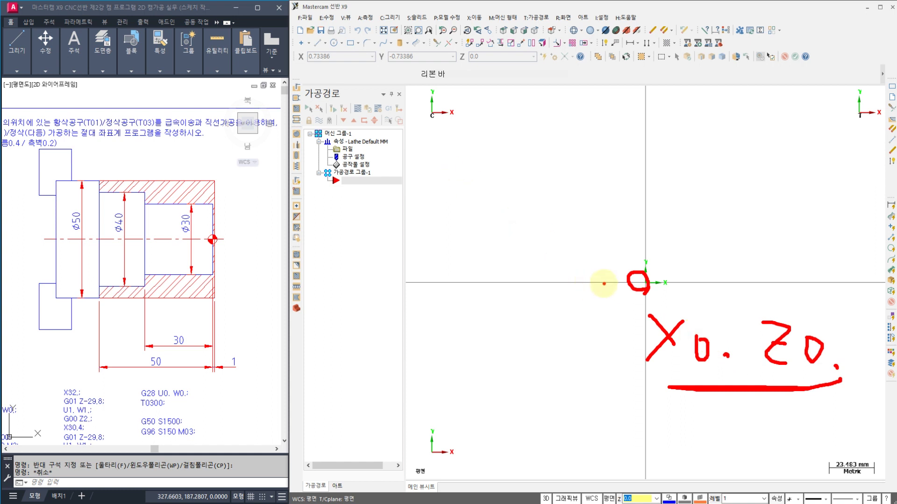
pyautogui.moveTo(613, 164)
pyautogui.mouseDown()
pyautogui.moveTo(604, 191)
pyautogui.moveTo(634, 191)
pyautogui.mouseUp()
pyautogui.moveTo(583, 201); pyautogui.dragTo(659, 219)
pyautogui.moveTo(674, 186); pyautogui.dragTo(680, 217)
pyautogui.moveTo(715, 163); pyautogui.dragTo(724, 231)
pyautogui.moveTo(563, 232)
pyautogui.mouseDown()
pyautogui.moveTo(771, 173)
pyautogui.moveTo(581, 200)
pyautogui.moveTo(577, 226)
pyautogui.moveTo(476, 286)
pyautogui.mouseUp()
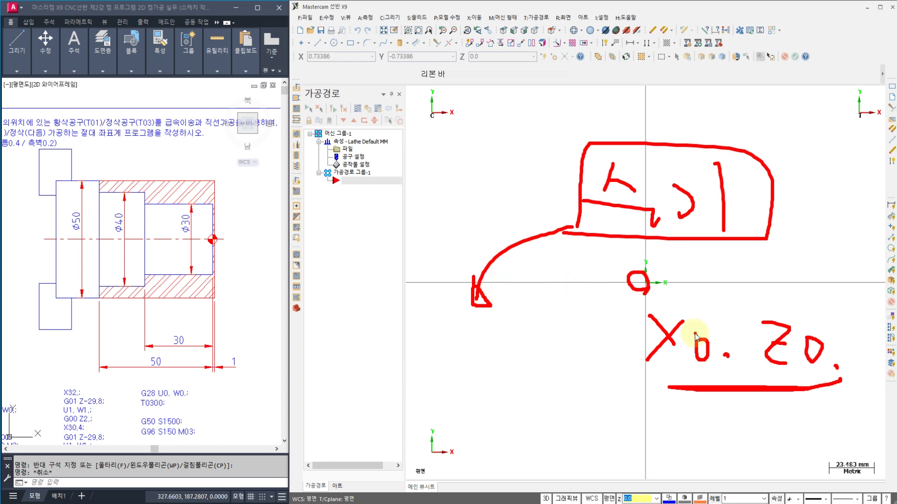
pyautogui.press('Escape')
pyautogui.moveTo(664, 337); pyautogui.dragTo(693, 363)
pyautogui.moveTo(703, 333); pyautogui.dragTo(687, 358)
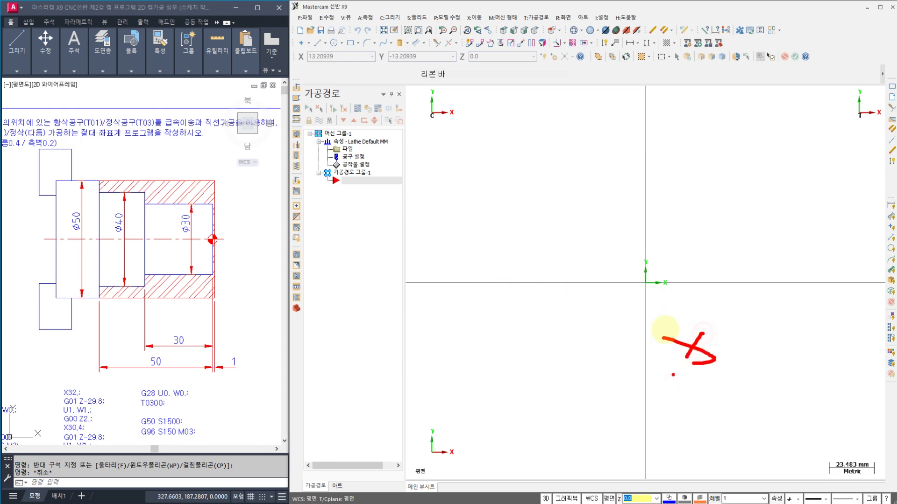
pyautogui.moveTo(644, 286); pyautogui.dragTo(566, 305)
pyautogui.moveTo(535, 331); pyautogui.dragTo(554, 366)
pyautogui.moveTo(572, 369); pyautogui.dragTo(593, 374)
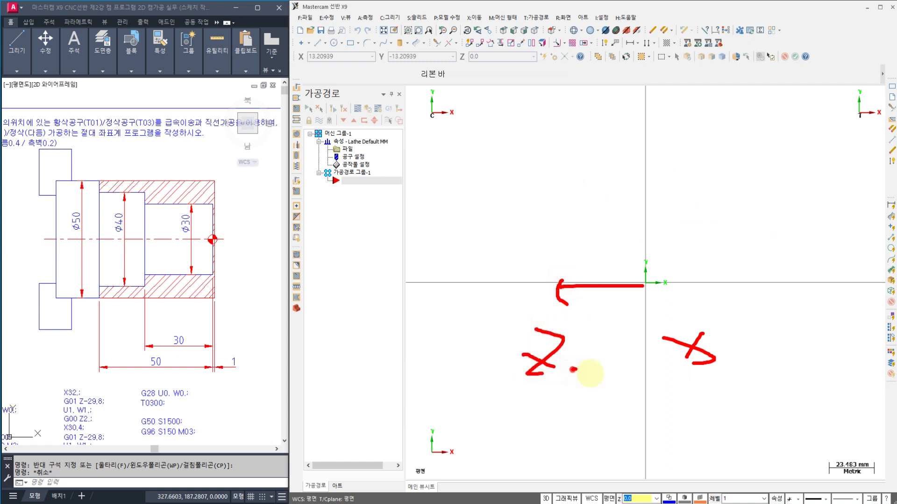
pyautogui.moveTo(616, 292)
pyautogui.mouseDown()
pyautogui.moveTo(625, 359)
pyautogui.moveTo(638, 356)
pyautogui.mouseUp()
pyautogui.moveTo(616, 400); pyautogui.dragTo(645, 445)
pyautogui.moveTo(635, 419); pyautogui.dragTo(654, 414)
pyautogui.moveTo(679, 403); pyautogui.dragTo(690, 439)
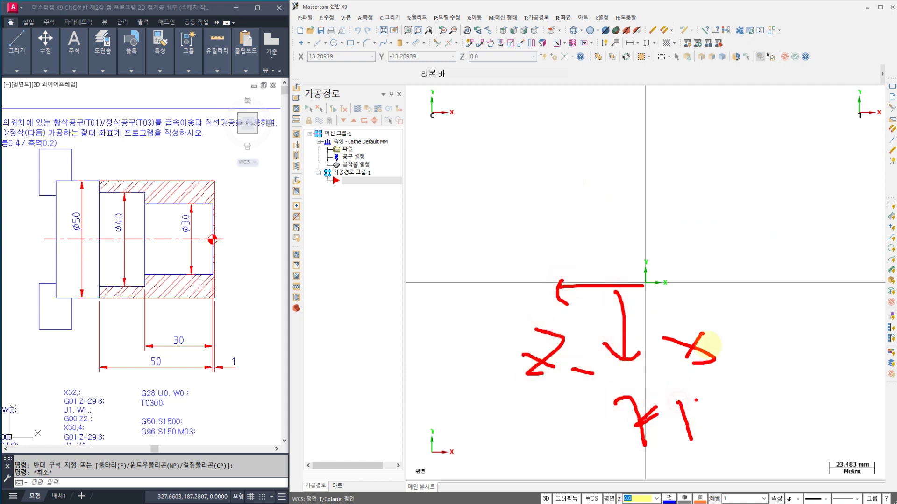
pyautogui.moveTo(727, 242); pyautogui.dragTo(682, 293)
pyautogui.moveTo(678, 255); pyautogui.dragTo(721, 306)
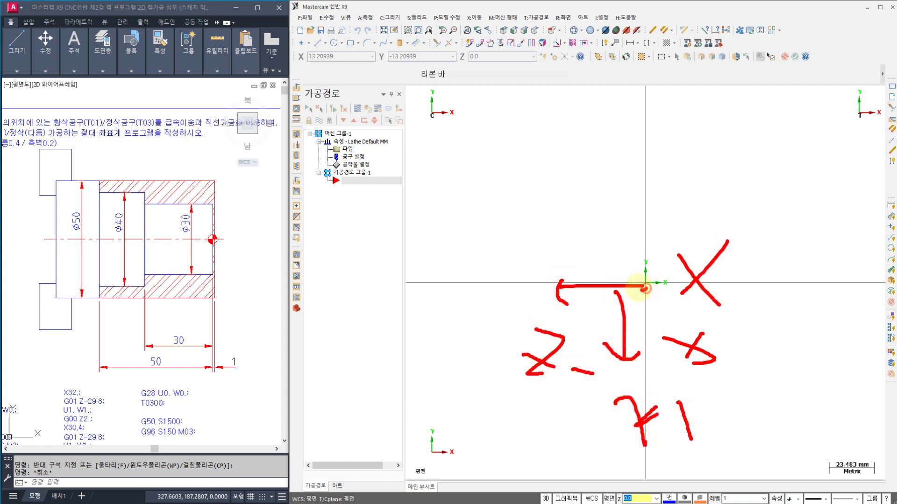
pyautogui.moveTo(638, 284); pyautogui.dragTo(648, 280)
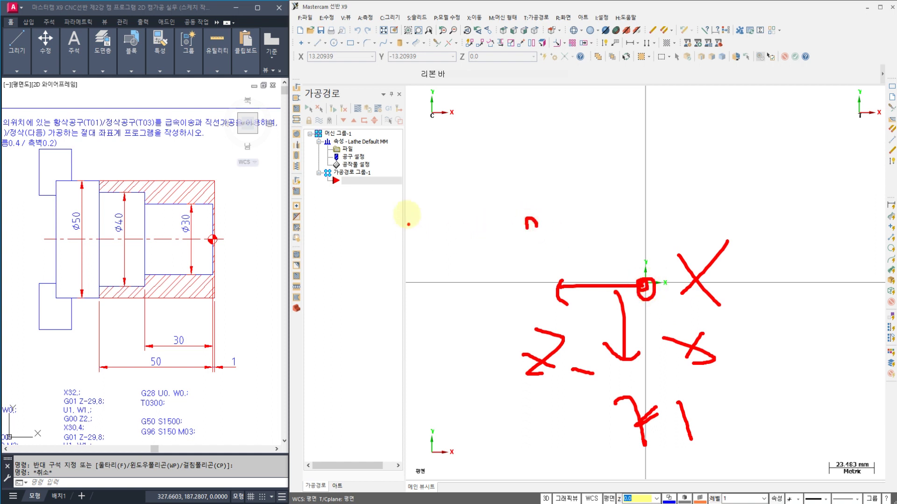
pyautogui.moveTo(411, 201); pyautogui.dragTo(423, 202)
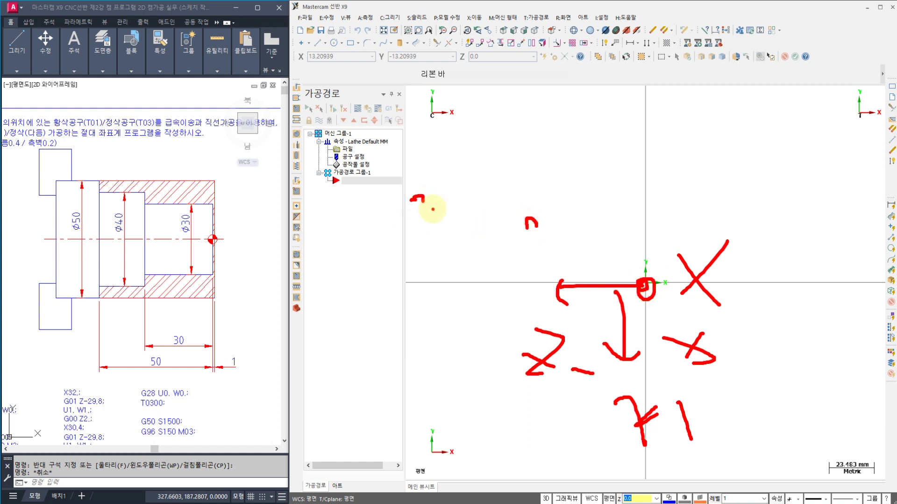
pyautogui.press('Escape')
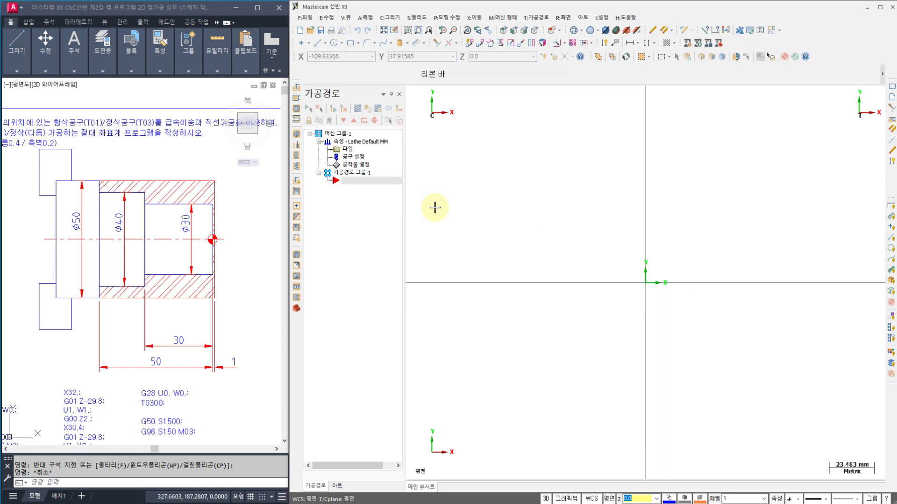
pyautogui.moveTo(509, 192)
pyautogui.mouseDown()
pyautogui.moveTo(512, 239)
pyautogui.moveTo(554, 233)
pyautogui.moveTo(566, 211)
pyautogui.mouseUp()
pyautogui.moveTo(590, 178)
pyautogui.mouseDown()
pyautogui.moveTo(589, 233)
pyautogui.moveTo(624, 208)
pyautogui.moveTo(626, 239)
pyautogui.mouseUp()
pyautogui.moveTo(570, 272); pyautogui.dragTo(554, 338)
pyautogui.moveTo(544, 313)
pyautogui.mouseDown()
pyautogui.moveTo(560, 340)
pyautogui.moveTo(580, 332)
pyautogui.mouseUp()
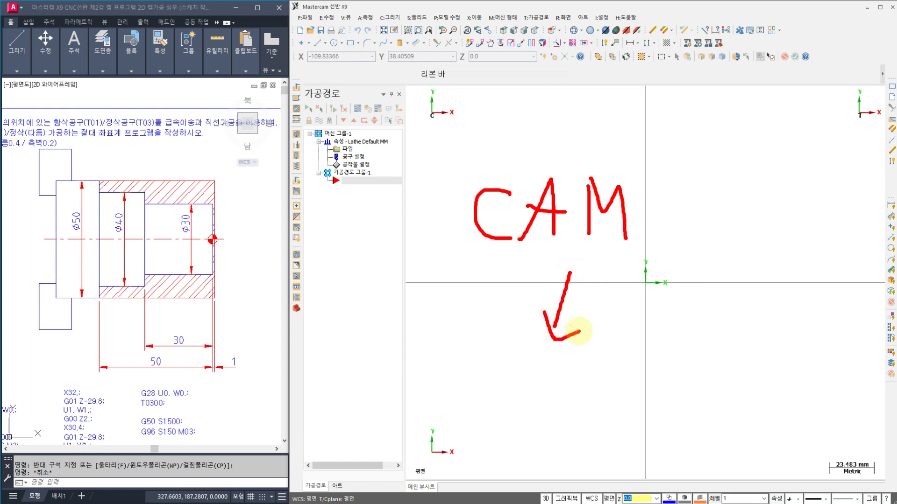
pyautogui.moveTo(447, 360)
pyautogui.mouseDown()
pyautogui.moveTo(449, 394)
pyautogui.moveTo(467, 407)
pyautogui.moveTo(486, 413)
pyautogui.moveTo(516, 378)
pyautogui.moveTo(526, 405)
pyautogui.mouseUp()
pyautogui.moveTo(494, 405)
pyautogui.mouseDown()
pyautogui.moveTo(529, 438)
pyautogui.moveTo(431, 420)
pyautogui.moveTo(544, 412)
pyautogui.moveTo(532, 434)
pyautogui.mouseUp()
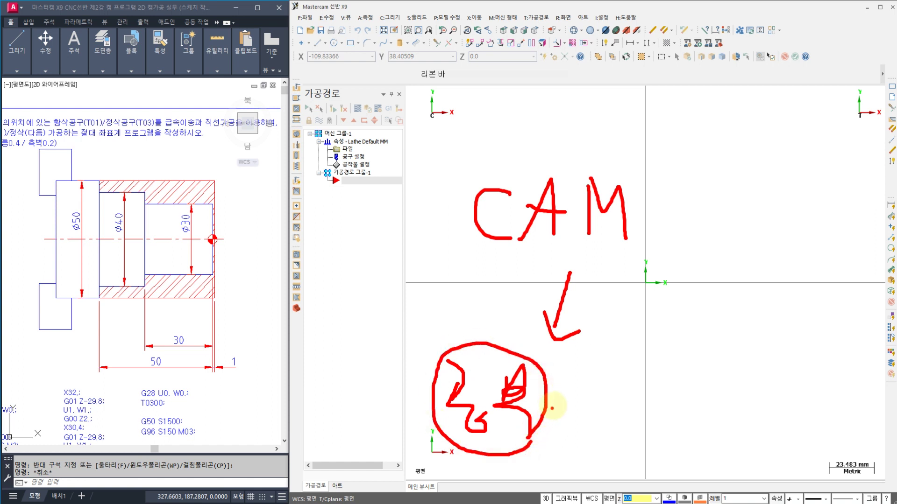
pyautogui.moveTo(436, 374)
pyautogui.mouseDown()
pyautogui.moveTo(362, 334)
pyautogui.moveTo(354, 347)
pyautogui.moveTo(359, 358)
pyautogui.mouseUp()
pyautogui.moveTo(263, 292)
pyautogui.mouseDown()
pyautogui.moveTo(239, 319)
pyautogui.moveTo(321, 344)
pyautogui.moveTo(314, 338)
pyautogui.moveTo(311, 345)
pyautogui.mouseUp()
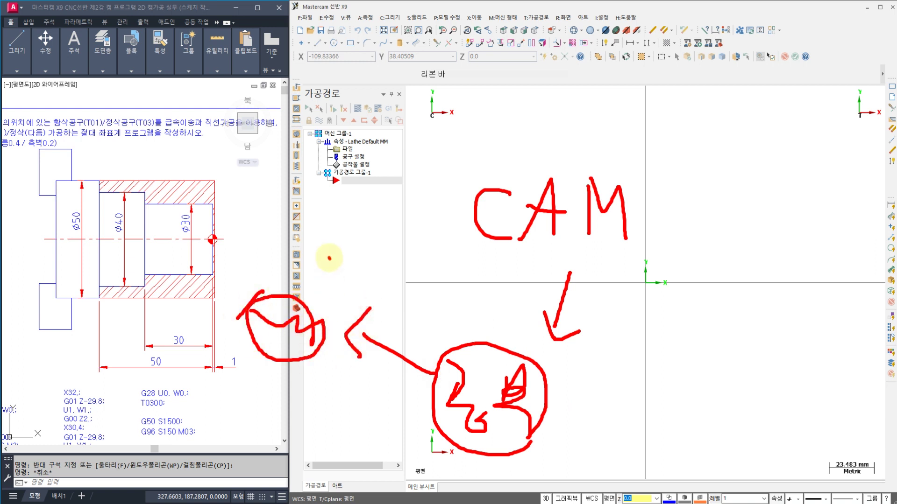
pyautogui.moveTo(329, 258); pyautogui.dragTo(324, 301)
pyautogui.moveTo(304, 286); pyautogui.dragTo(460, 246)
pyautogui.moveTo(420, 226)
pyautogui.mouseDown()
pyautogui.moveTo(446, 243)
pyautogui.moveTo(424, 275)
pyautogui.mouseUp()
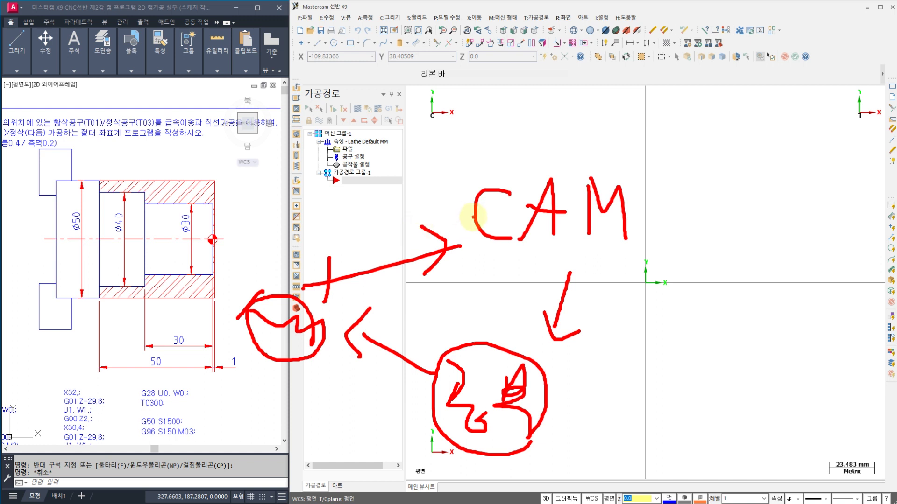
pyautogui.press('Escape')
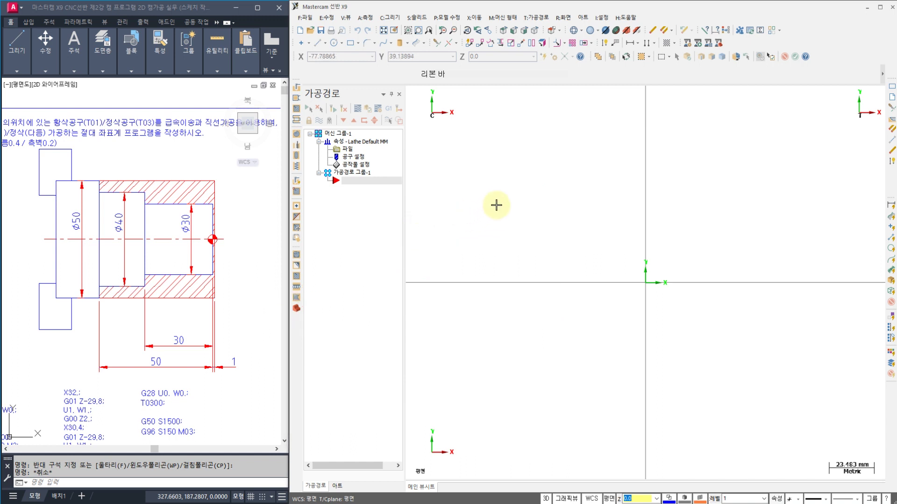
# Step: Draw a rectangle from the origin toward negative X and positive Y, with width -30 and height 30/2
pyautogui.click(348, 45)
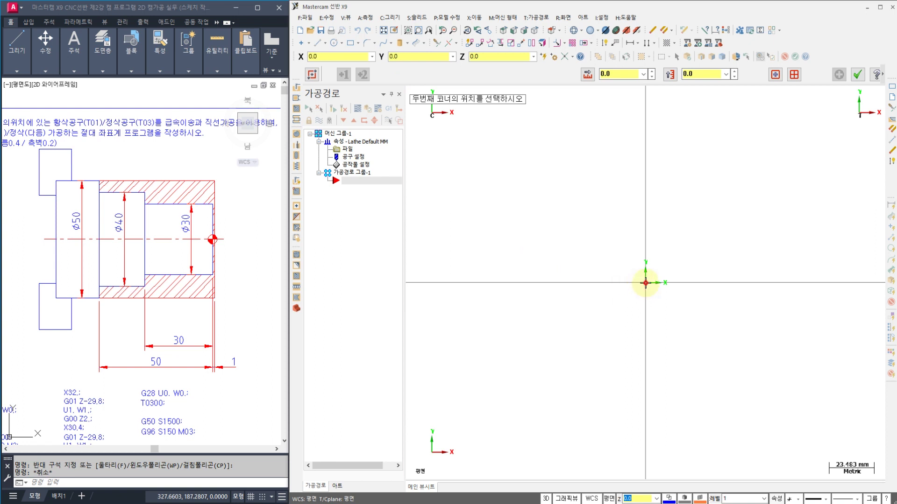
pyautogui.click(551, 224)
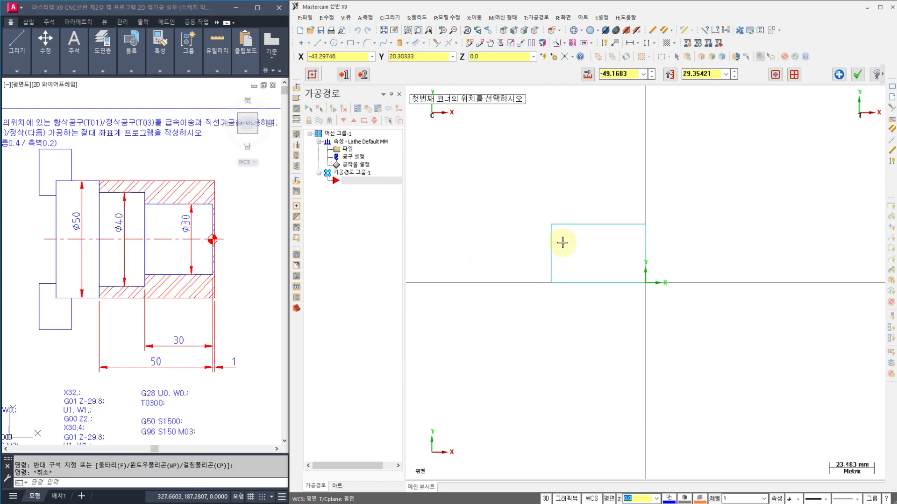
pyautogui.click(621, 74)
pyautogui.write('-30')
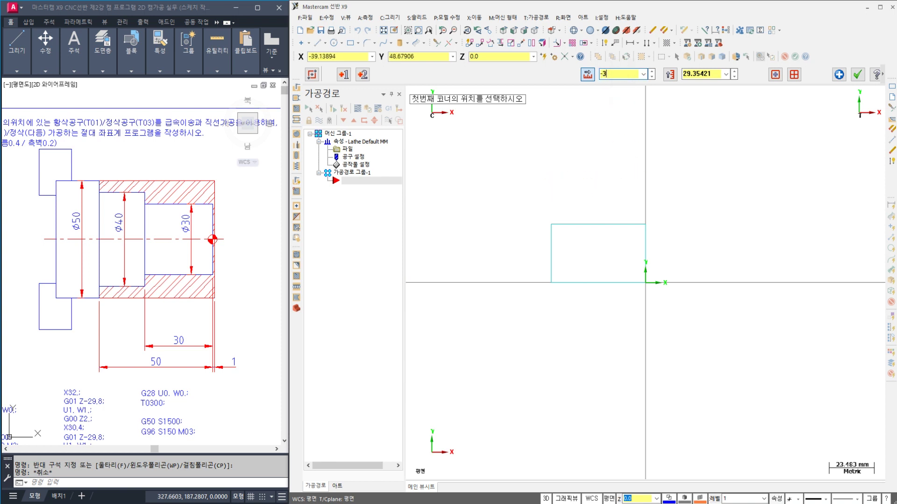
pyautogui.press('Return')
pyautogui.click(706, 75)
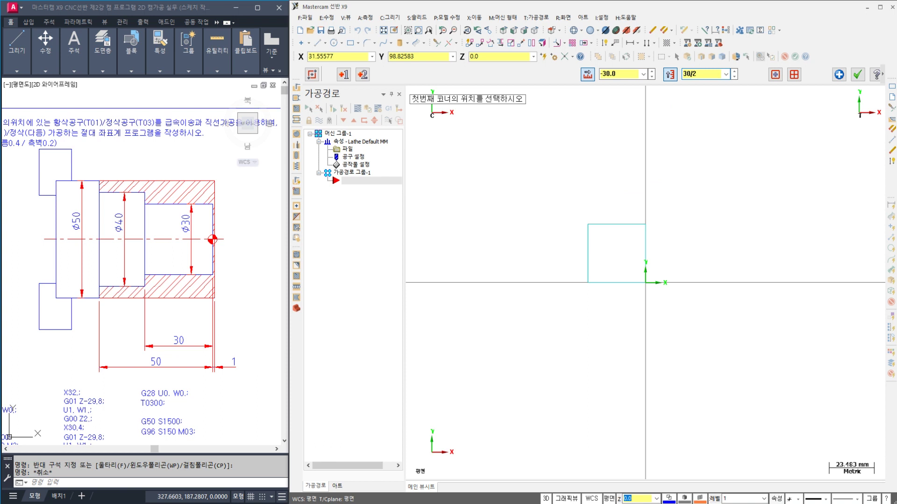
pyautogui.write('30/2')
pyautogui.press('Return')
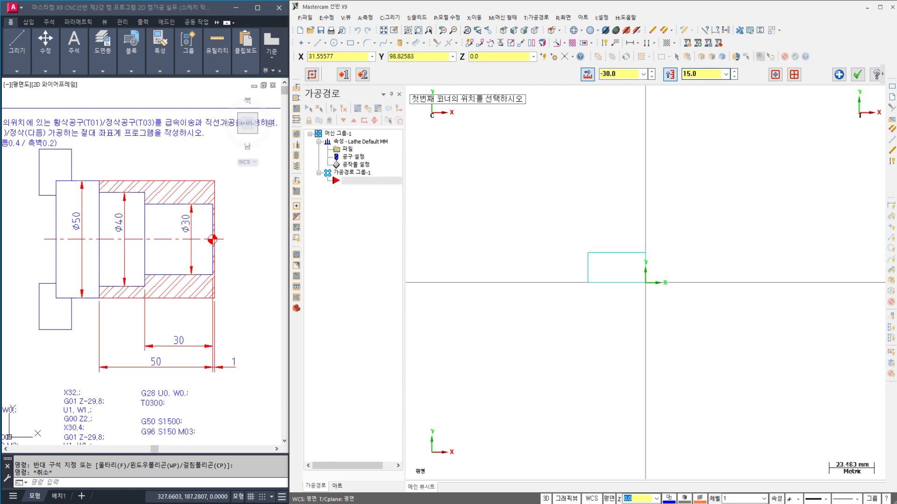
pyautogui.click(858, 74)
# Step: Dimension the rectangle's width above its upper edge and its height beside the edge on the Y axis
pyautogui.scroll(2, 604, 263)
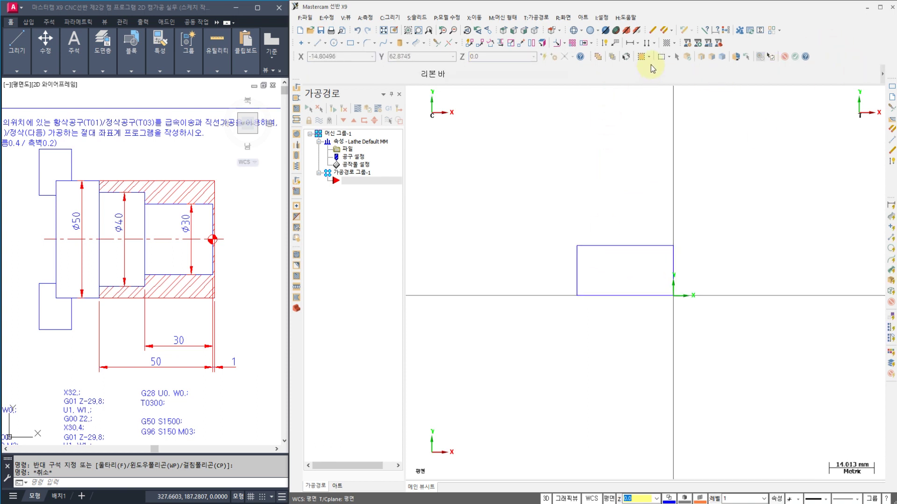
pyautogui.click(603, 45)
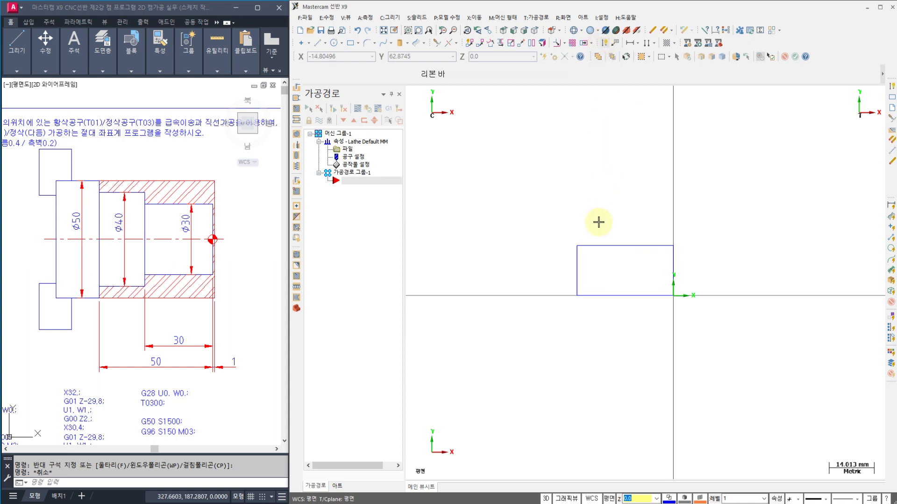
pyautogui.click(589, 248)
pyautogui.click(601, 208)
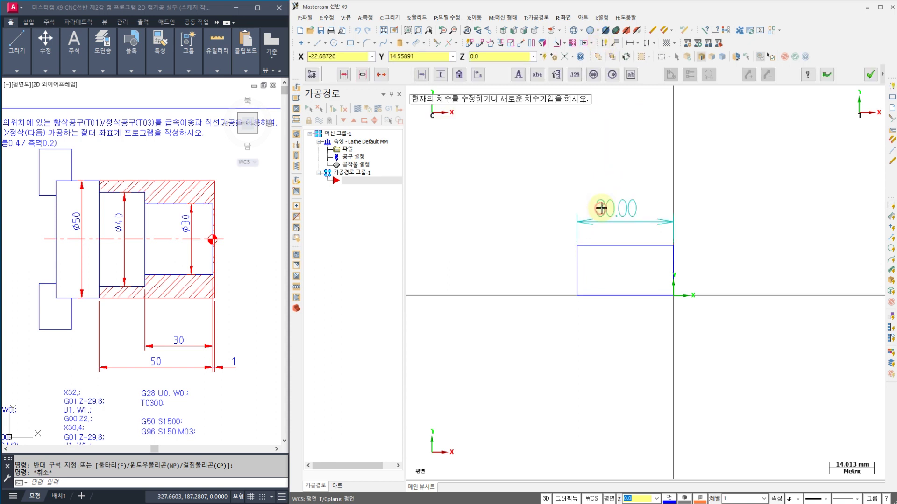
pyautogui.click(674, 256)
pyautogui.click(703, 255)
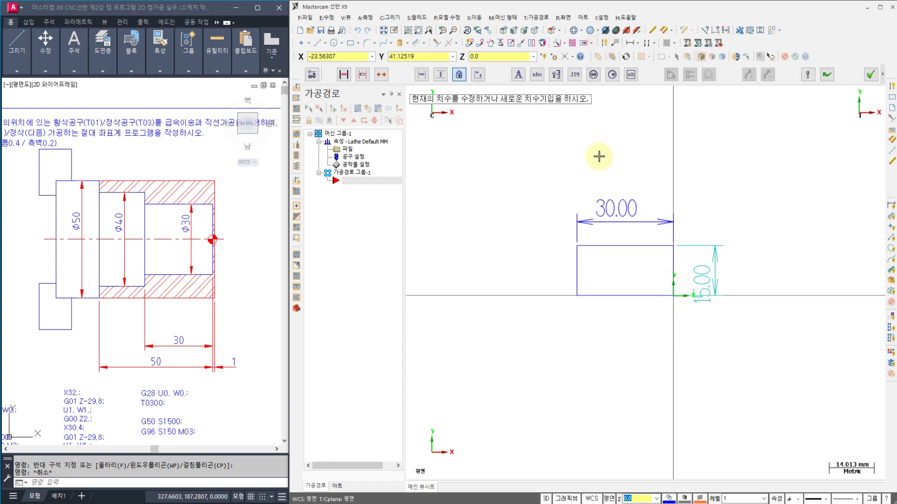
pyautogui.click(870, 76)
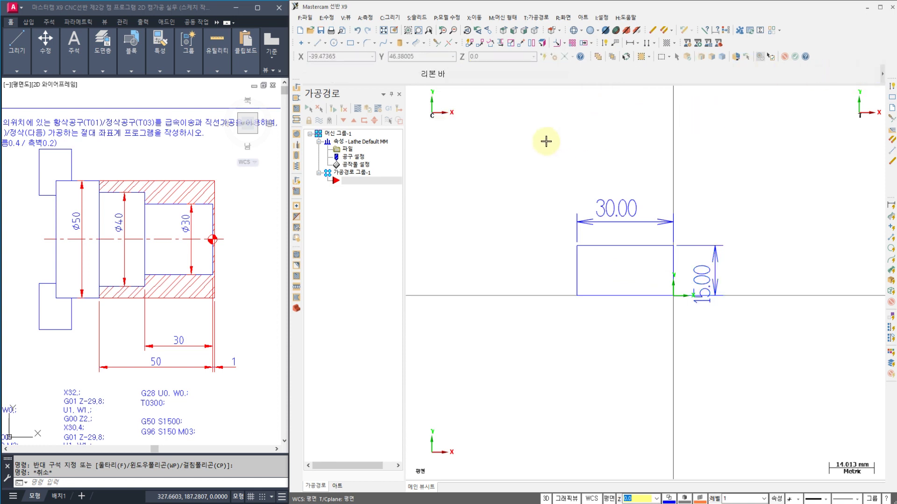
# Step: Draw a second rectangle from the first one's far corner on the X axis, toward negative X, with width -50+30 and height 40/2
pyautogui.click(352, 45)
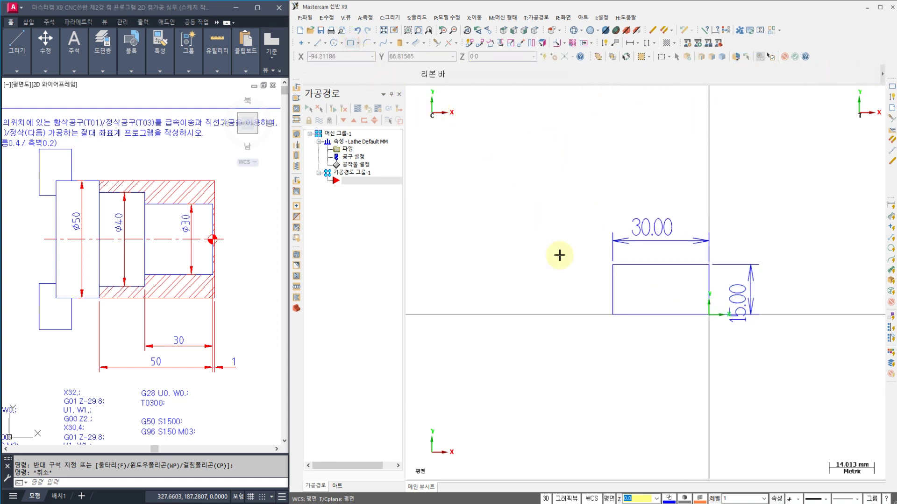
pyautogui.click(612, 314)
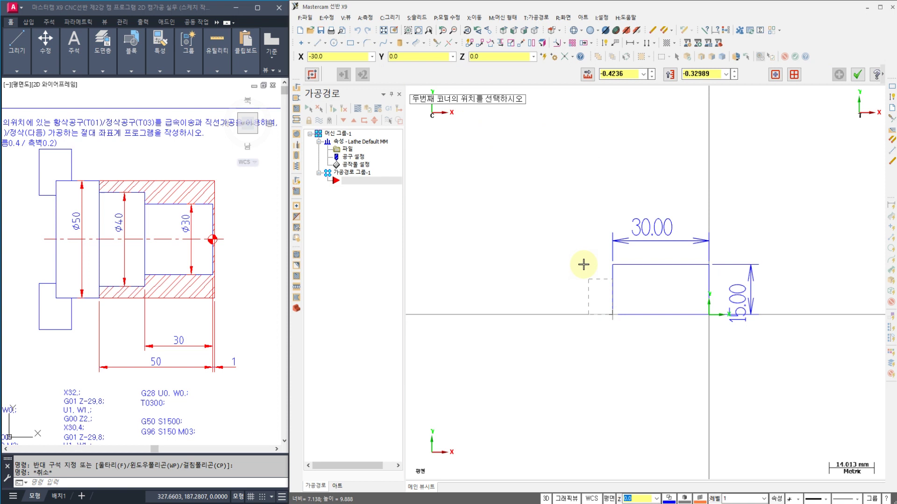
pyautogui.click(571, 224)
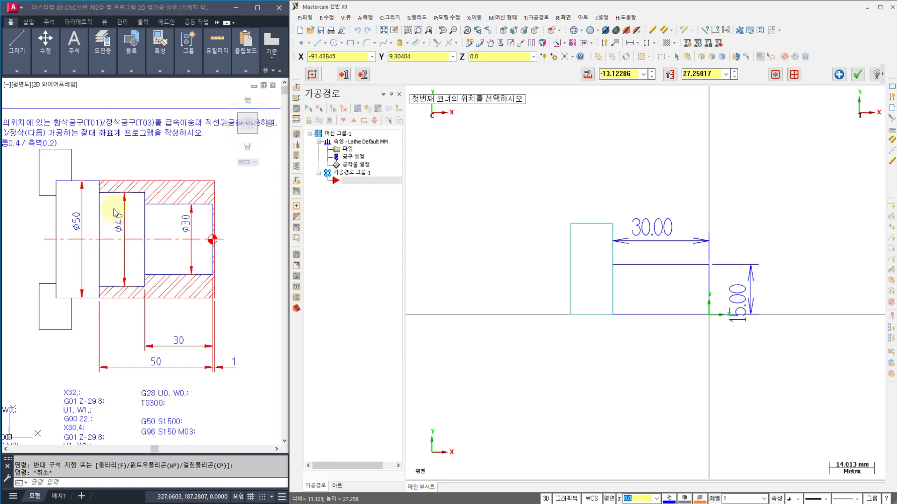
pyautogui.click(632, 74)
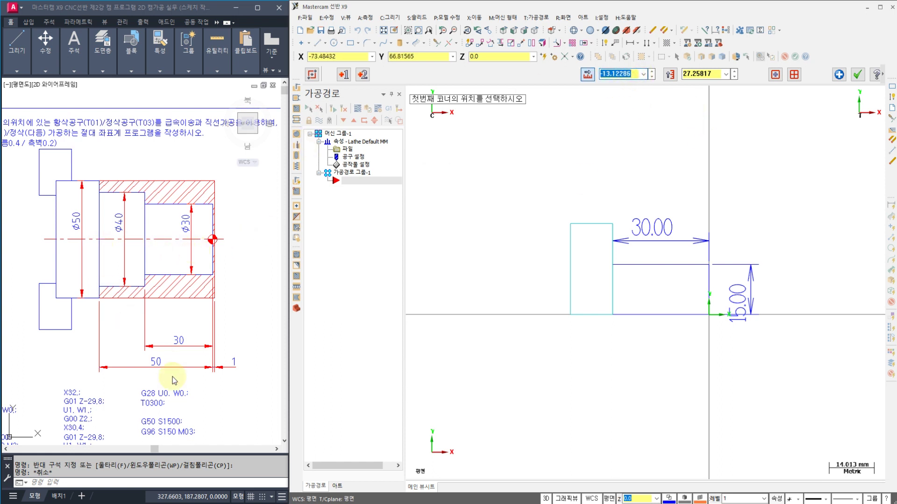
pyautogui.write('-50+30')
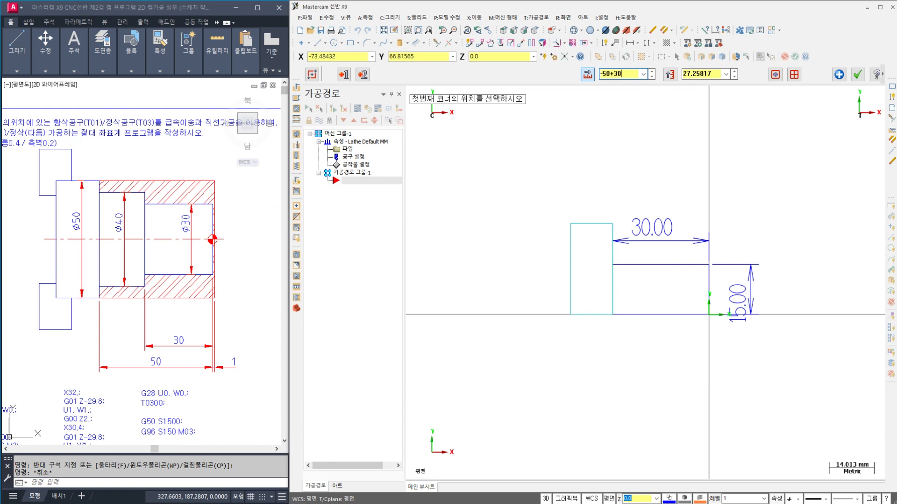
pyautogui.press('Return')
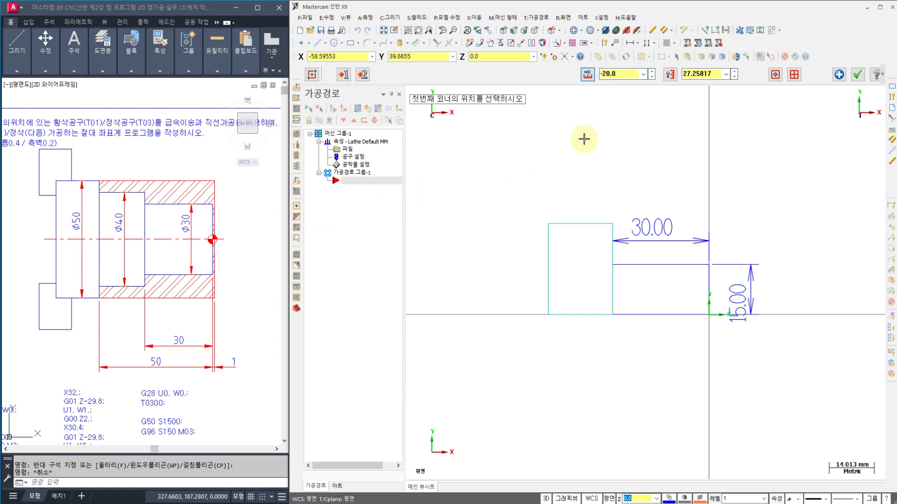
pyautogui.click(685, 75)
pyautogui.write('40/')
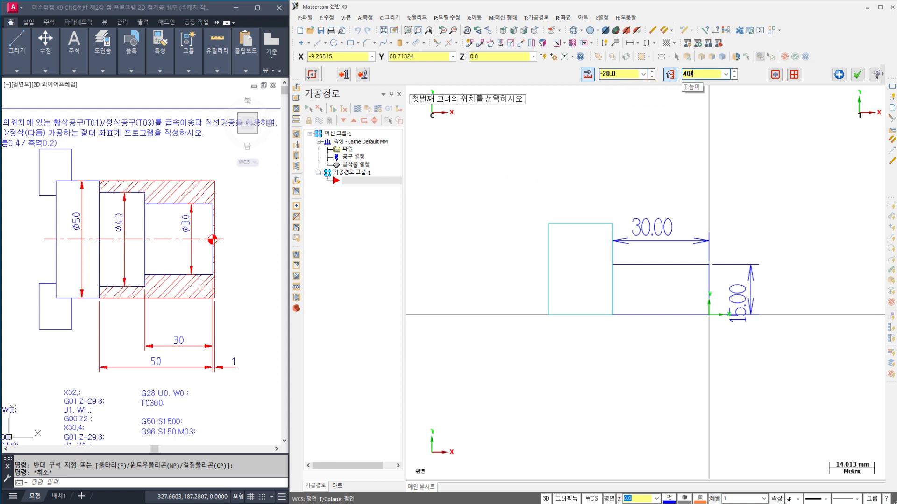
pyautogui.write('2')
pyautogui.press('Return')
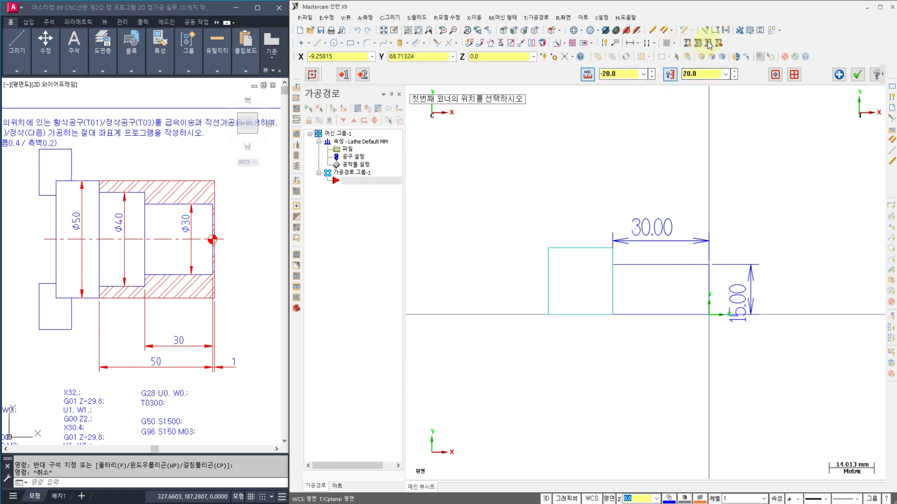
pyautogui.click(838, 74)
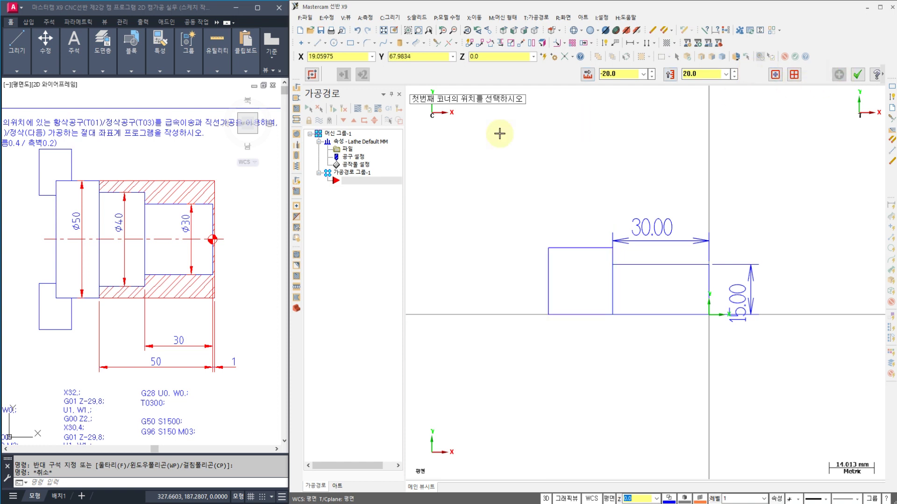
# Step: Switch to the AutoCAD drawing and examine the material table below the program listing for the stock size
pyautogui.click(160, 259)
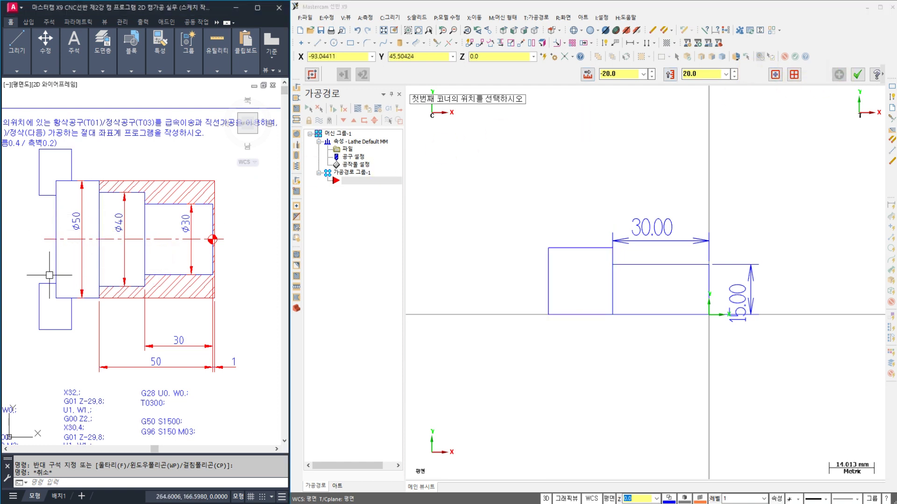
pyautogui.moveTo(132, 370); pyautogui.dragTo(137, 276, button='middle')
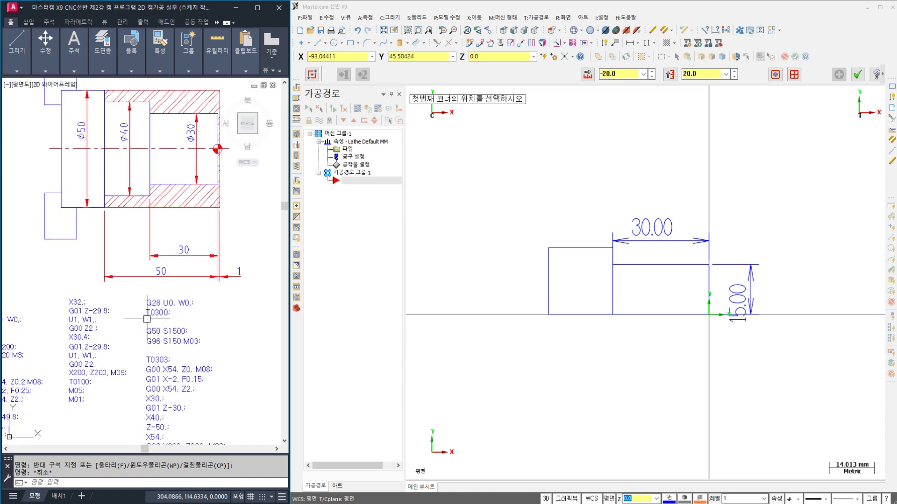
pyautogui.moveTo(161, 349); pyautogui.dragTo(155, 253, button='middle')
pyautogui.moveTo(174, 367); pyautogui.dragTo(151, 277, button='middle')
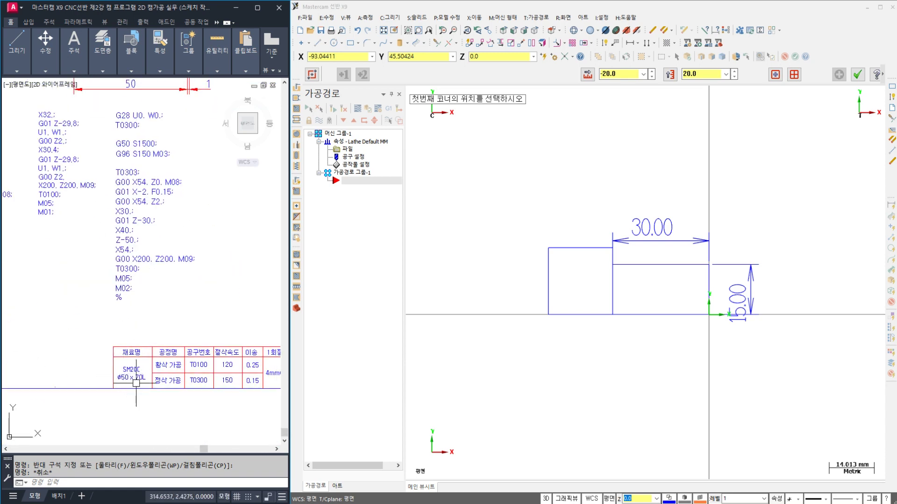
pyautogui.scroll(4, 136, 381)
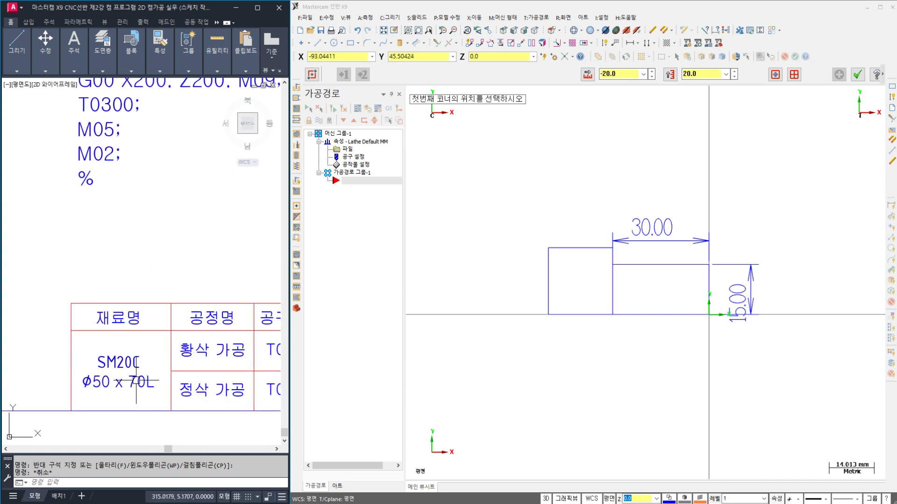
pyautogui.scroll(-5, 136, 381)
# Step: Inspect the shaft drawing's two end-face edges and its length dimensions to work out the length of the ø50 section
pyautogui.scroll(5, 125, 211)
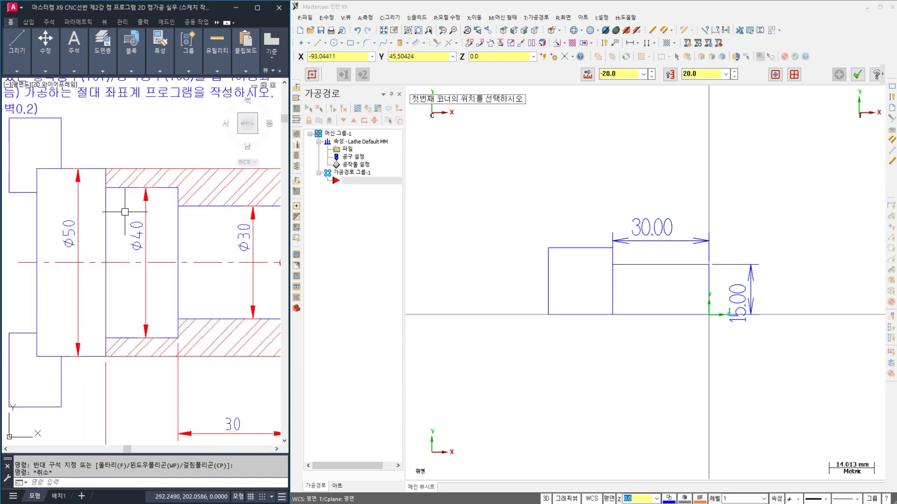
pyautogui.scroll(-3, 125, 211)
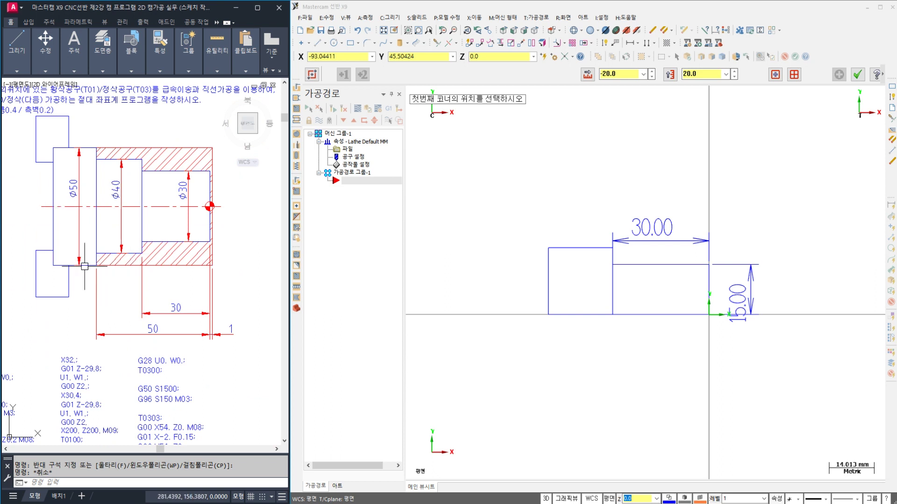
pyautogui.click(207, 222)
pyautogui.click(53, 225)
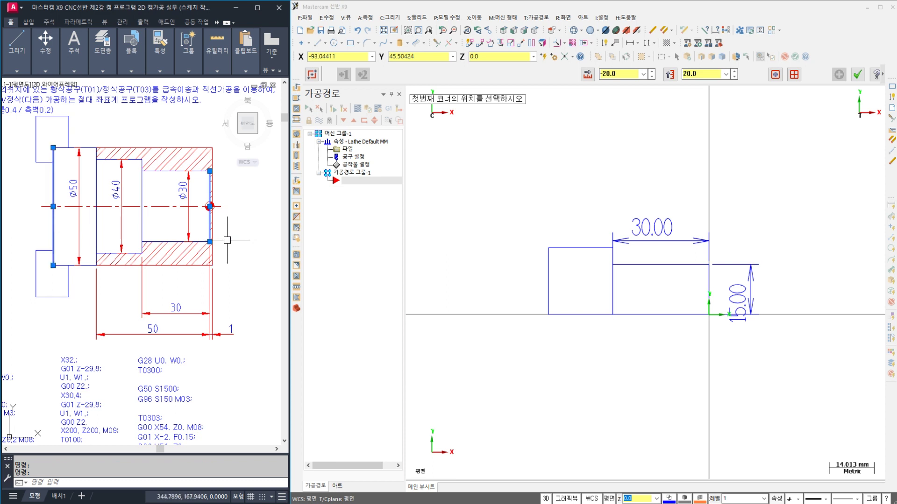
pyautogui.press('Escape')
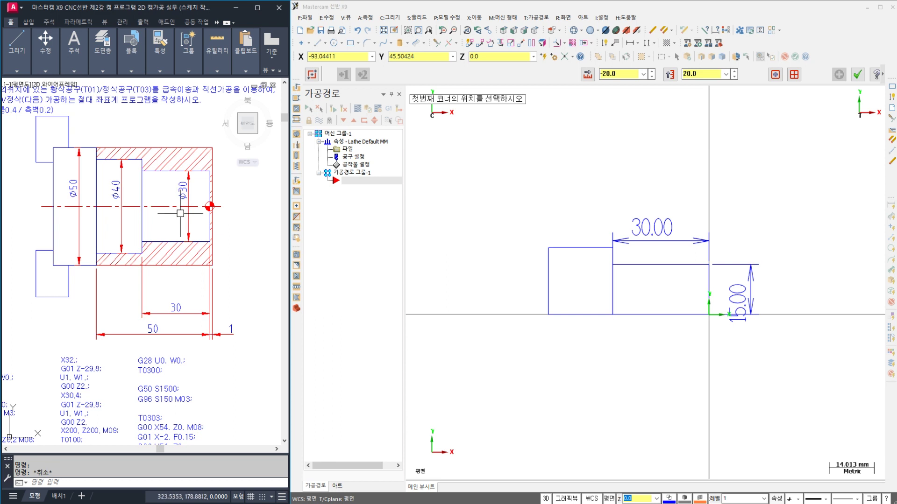
pyautogui.scroll(-5, 208, 237)
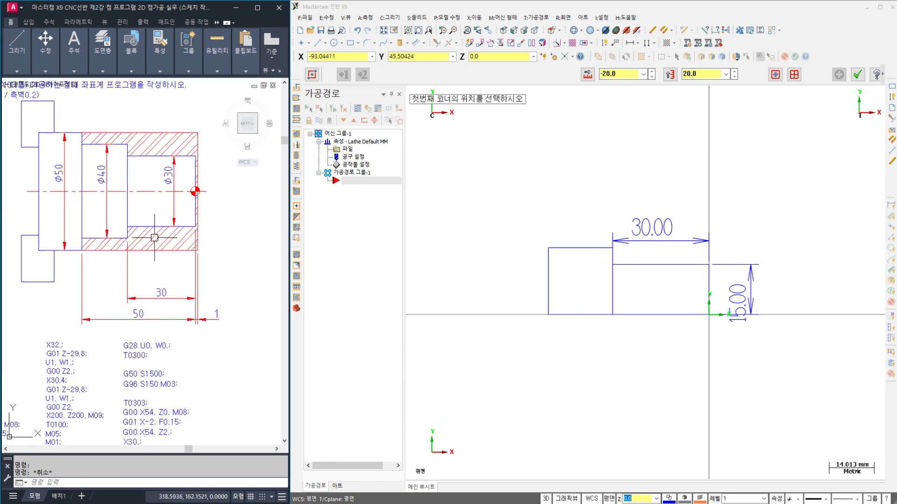
pyautogui.moveTo(194, 312); pyautogui.dragTo(133, 269, button='middle')
pyautogui.scroll(-2, 149, 228)
pyautogui.scroll(2, 127, 226)
pyautogui.scroll(3, 127, 225)
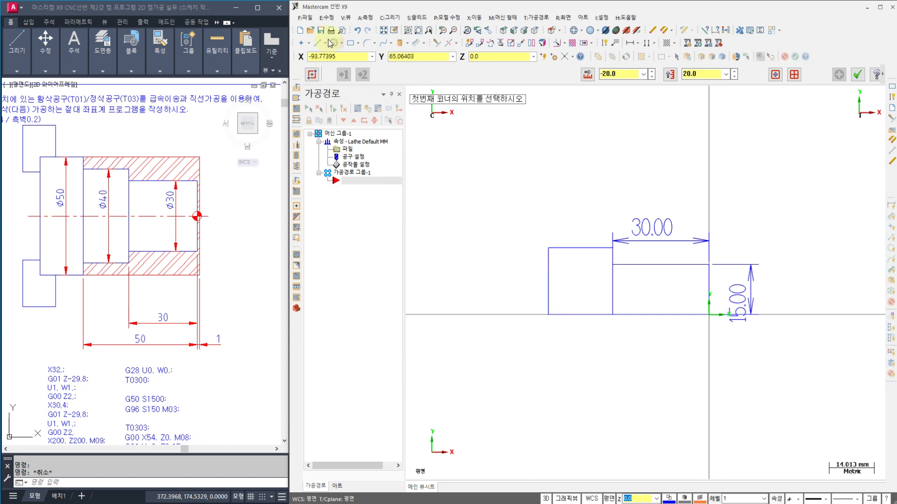
# Step: In Mastercam, draw a third rectangle from the second one's far corner on the X axis, with width -70+50+1 and height 50/2
pyautogui.click(548, 315)
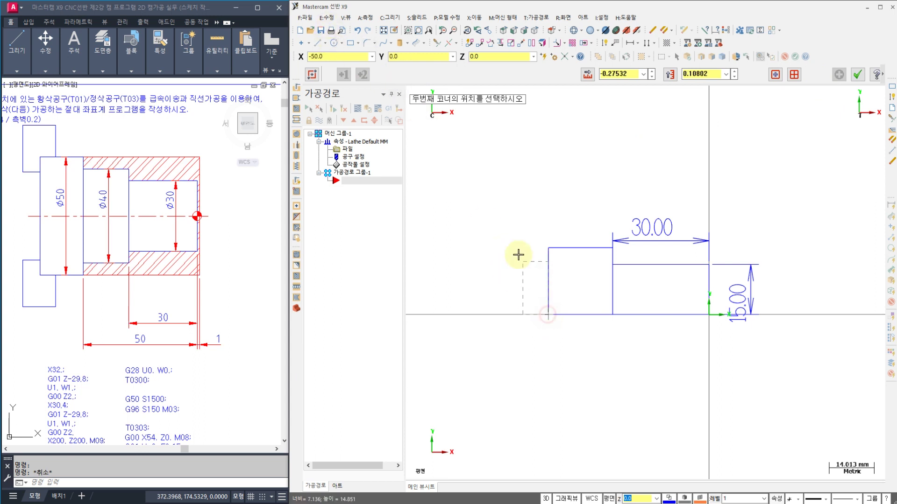
pyautogui.click(502, 217)
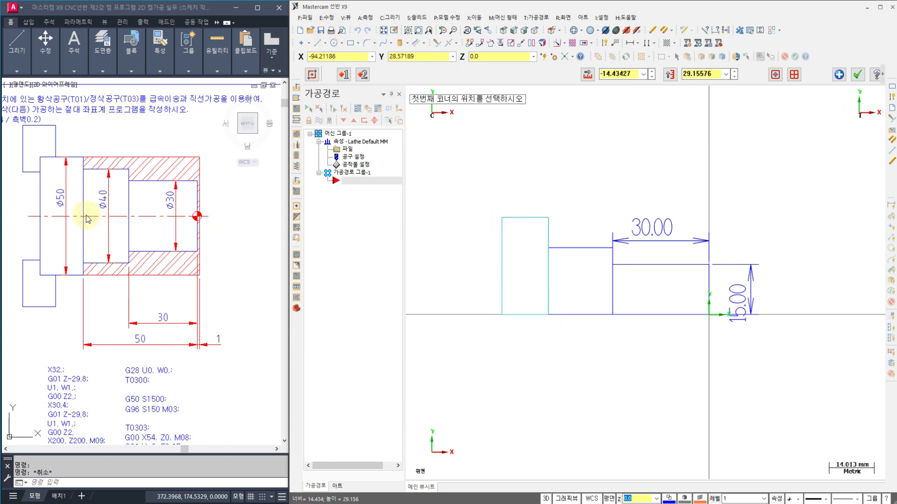
pyautogui.click(626, 74)
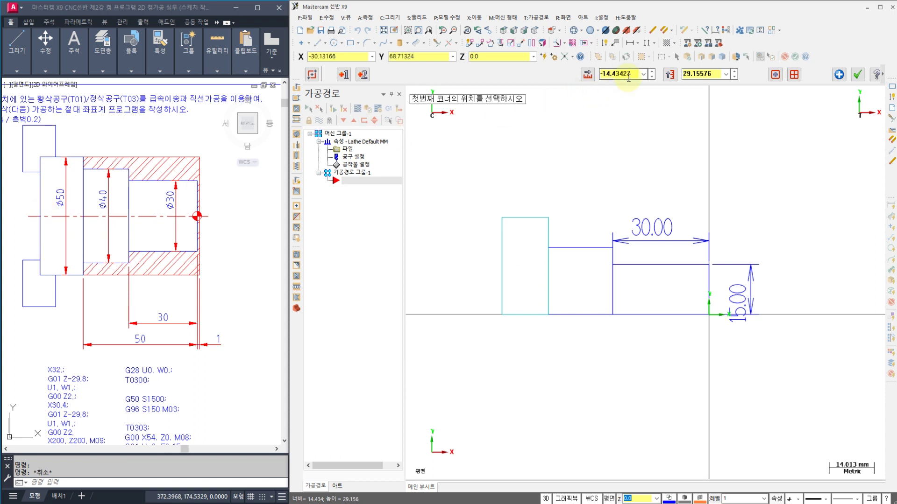
pyautogui.write('-70+50+1')
pyautogui.press('Return')
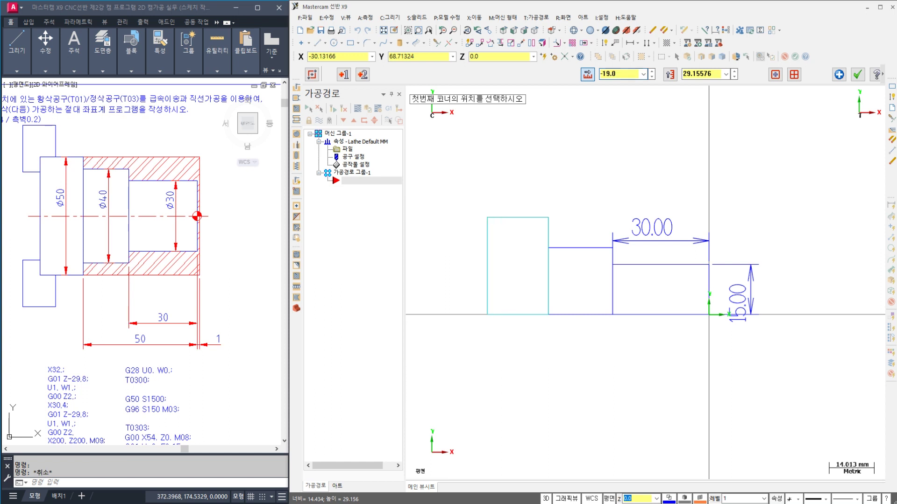
pyautogui.click(714, 74)
pyautogui.write('50/2')
pyautogui.press('Return')
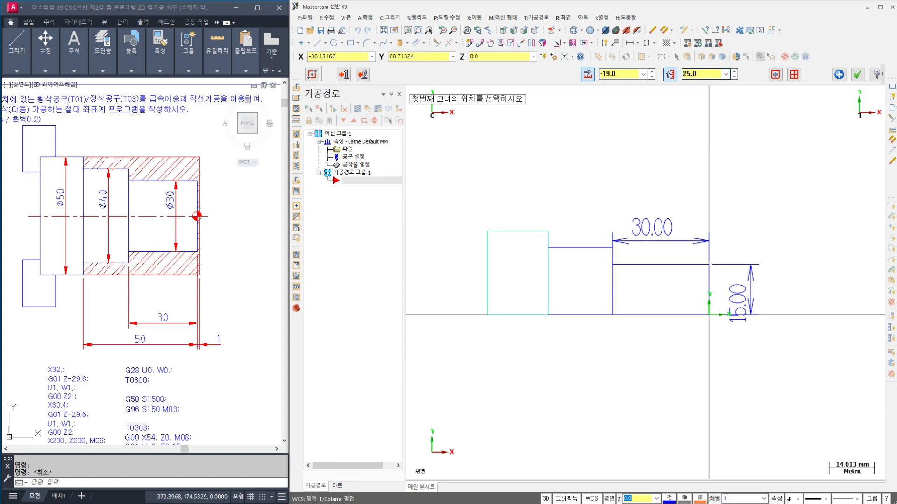
pyautogui.click(857, 74)
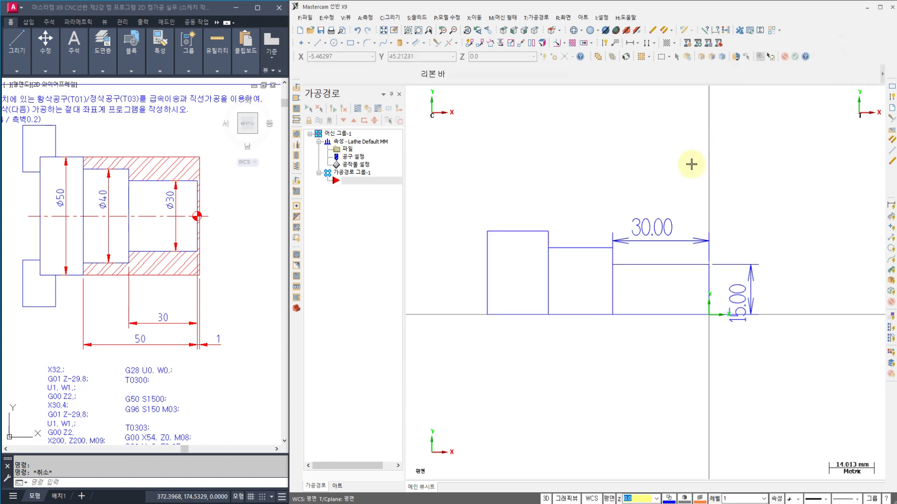
# Step: Dimension the distances from the shaft's end face to the tallest rectangle's near and far edges, and dimension that rectangle's height
pyautogui.moveTo(641, 176); pyautogui.dragTo(631, 176, button='middle')
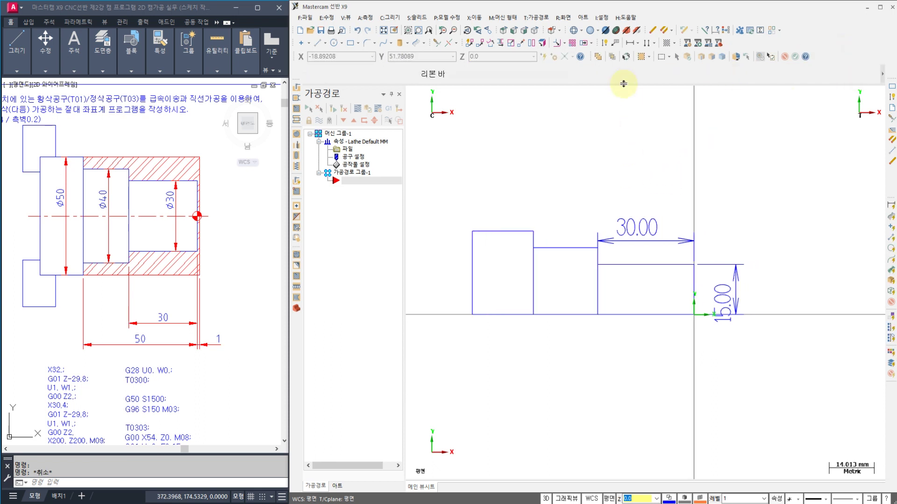
pyautogui.click(605, 45)
pyautogui.click(690, 276)
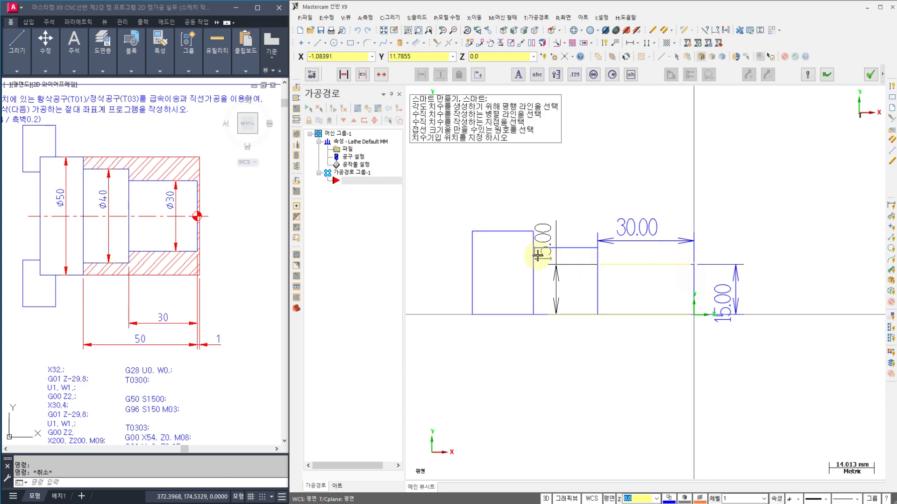
pyautogui.click(537, 255)
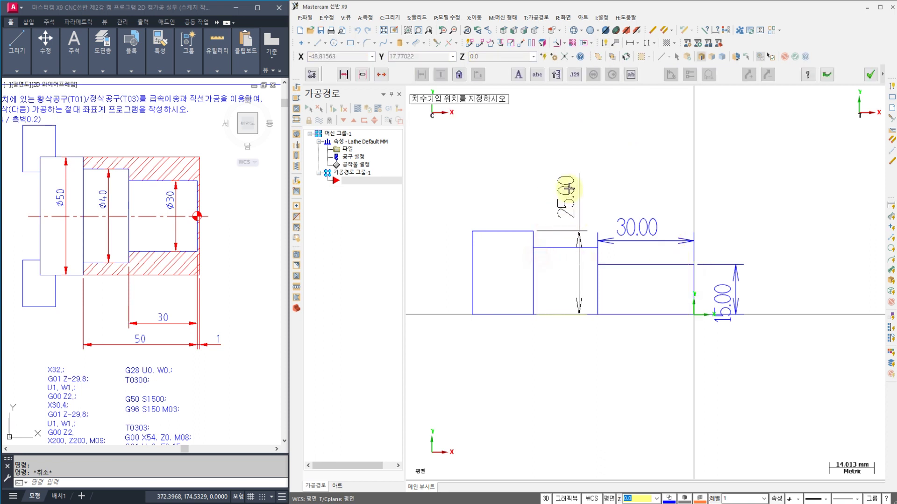
pyautogui.click(645, 139)
pyautogui.click(608, 265)
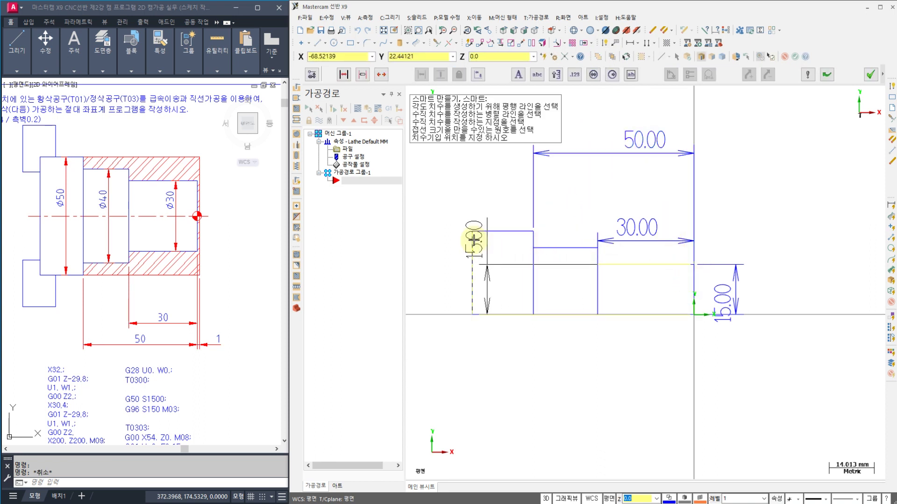
pyautogui.click(473, 239)
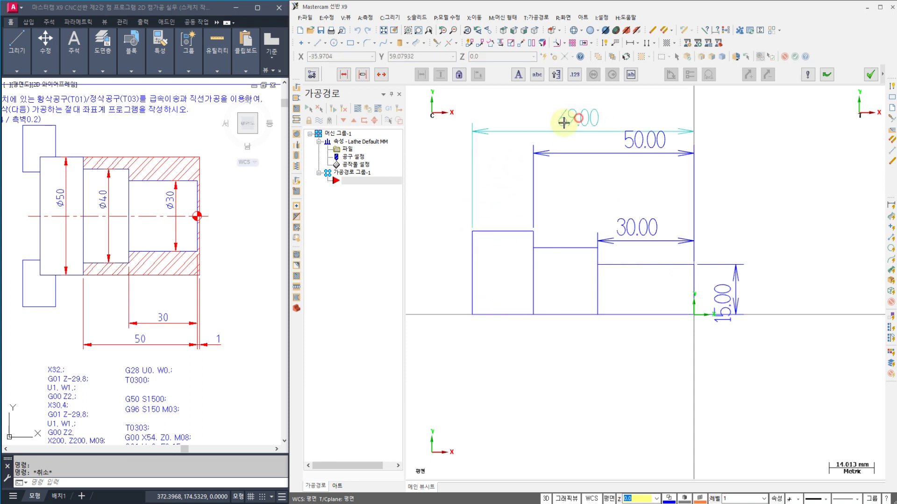
pyautogui.click(564, 122)
pyautogui.click(473, 254)
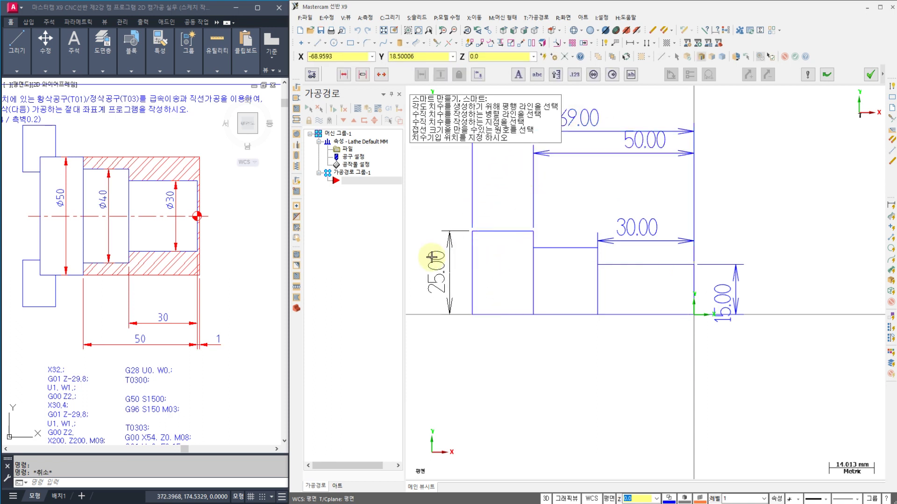
pyautogui.click(424, 257)
pyautogui.click(870, 75)
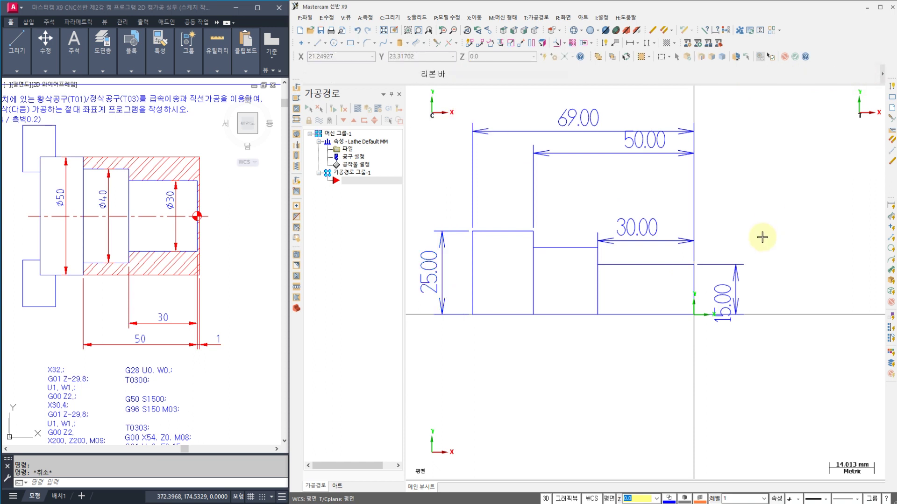
# Step: Delete all the length and height dimensions from the profile, keeping only the three rectangles
pyautogui.click(728, 294)
pyautogui.click(641, 235)
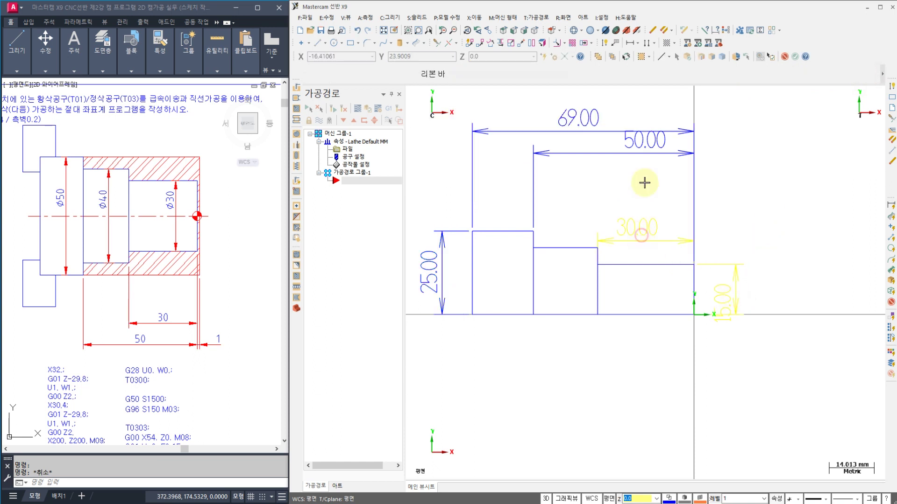
pyautogui.click(647, 150)
pyautogui.click(600, 128)
pyautogui.click(422, 285)
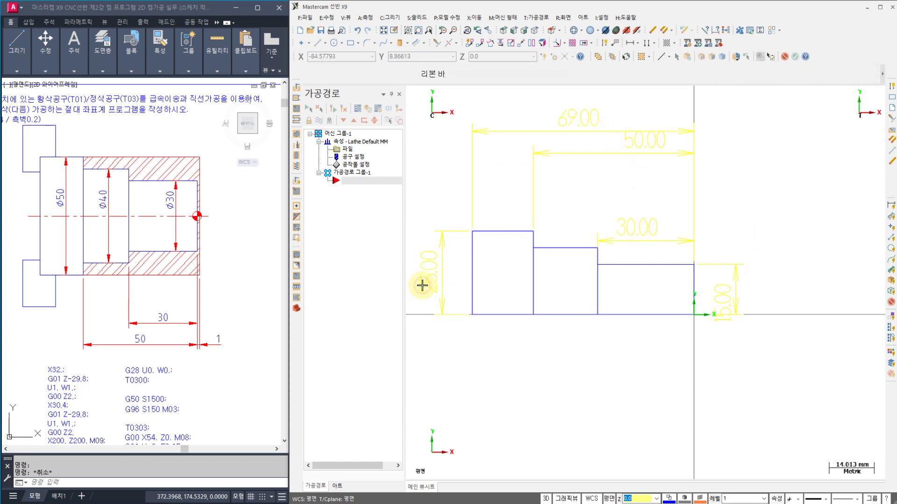
pyautogui.press('Delete')
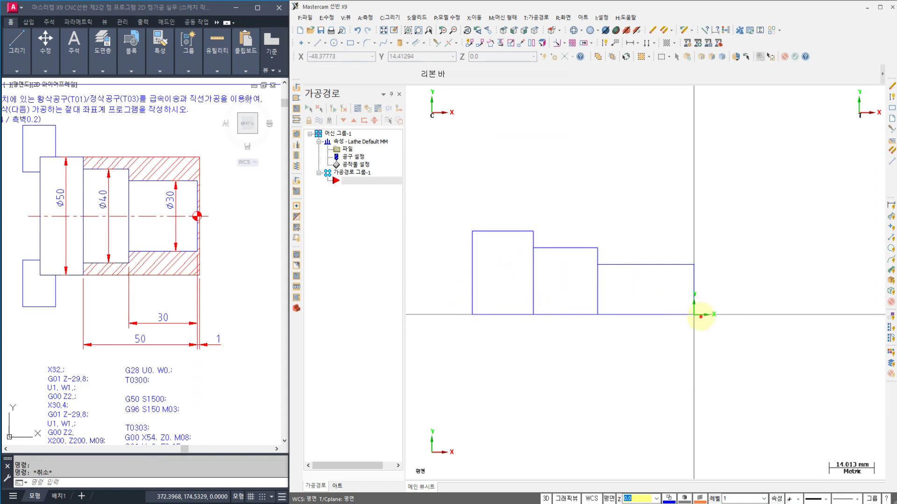
pyautogui.moveTo(701, 317)
pyautogui.mouseDown()
pyautogui.moveTo(697, 276)
pyautogui.moveTo(658, 260)
pyautogui.moveTo(607, 263)
pyautogui.moveTo(600, 281)
pyautogui.mouseUp()
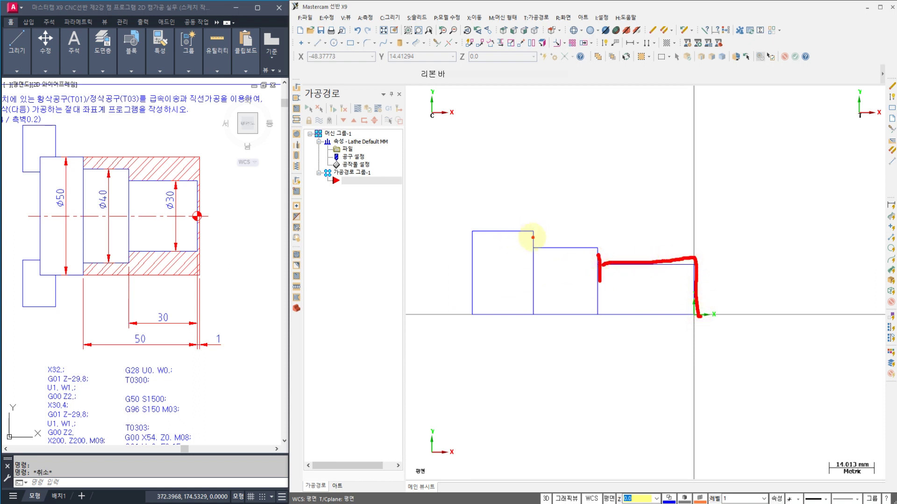
pyautogui.moveTo(532, 236)
pyautogui.mouseDown()
pyautogui.moveTo(533, 261)
pyautogui.moveTo(568, 248)
pyautogui.mouseUp()
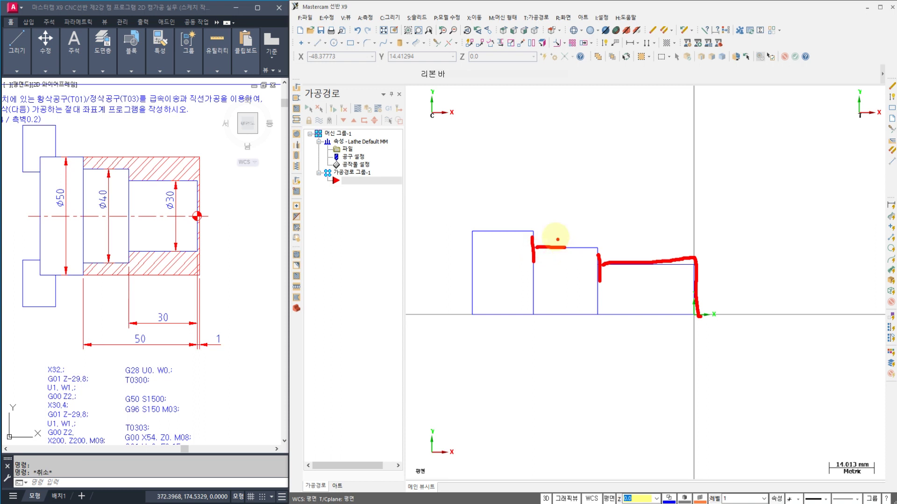
pyautogui.press('Escape')
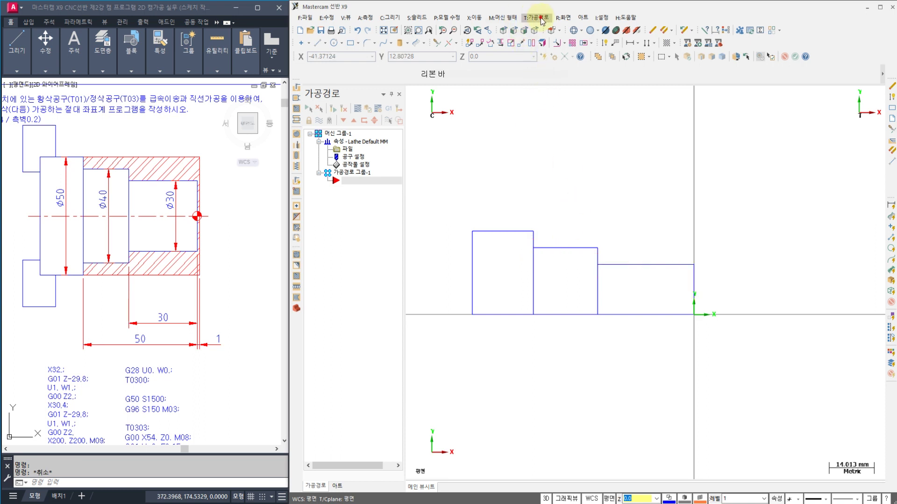
# Step: Try to chain the stepped outline for a lathe roughing toolpath, starting at the smallest section's top edge
pyautogui.click(536, 18)
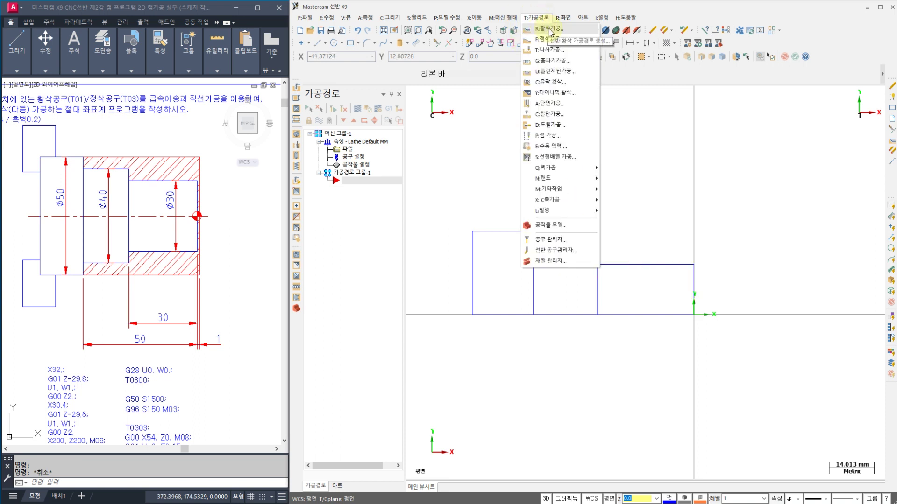
pyautogui.click(550, 29)
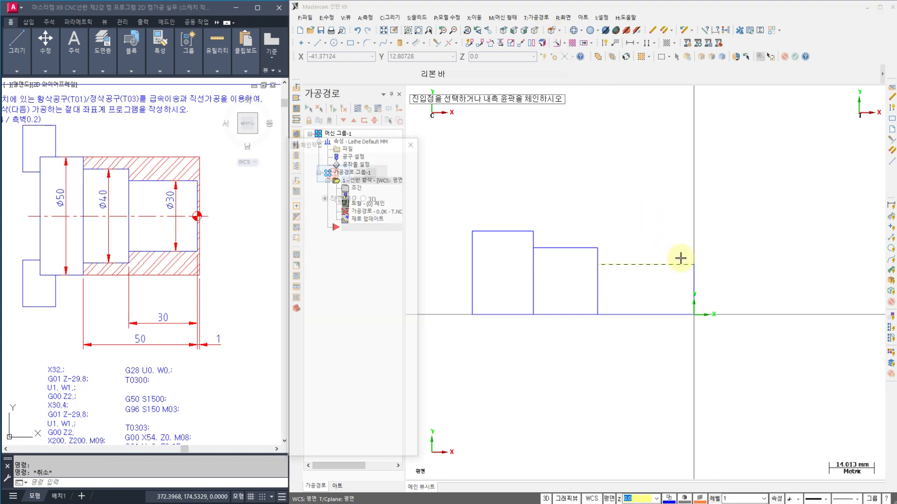
pyautogui.click(691, 264)
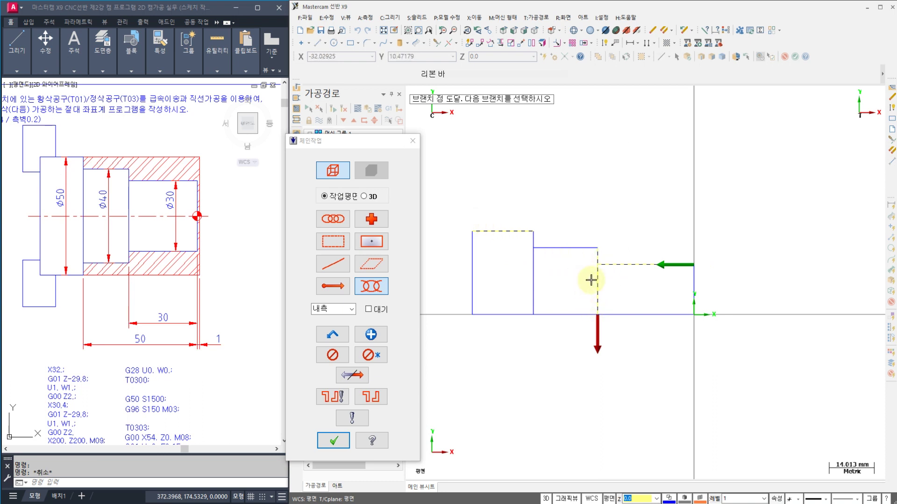
pyautogui.click(595, 255)
pyautogui.click(612, 279)
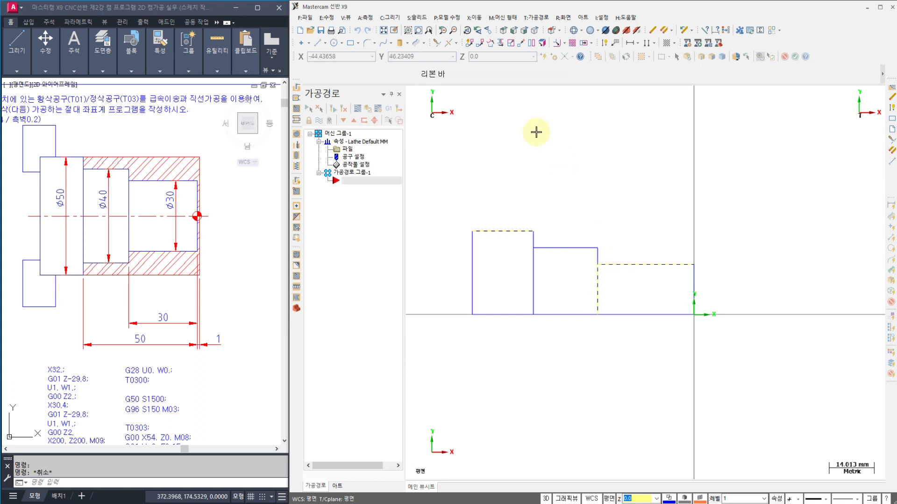
# Step: Remove the two inner vertical lines below the steps using the Divide trim mode, leaving one closed stepped outline
pyautogui.click(437, 43)
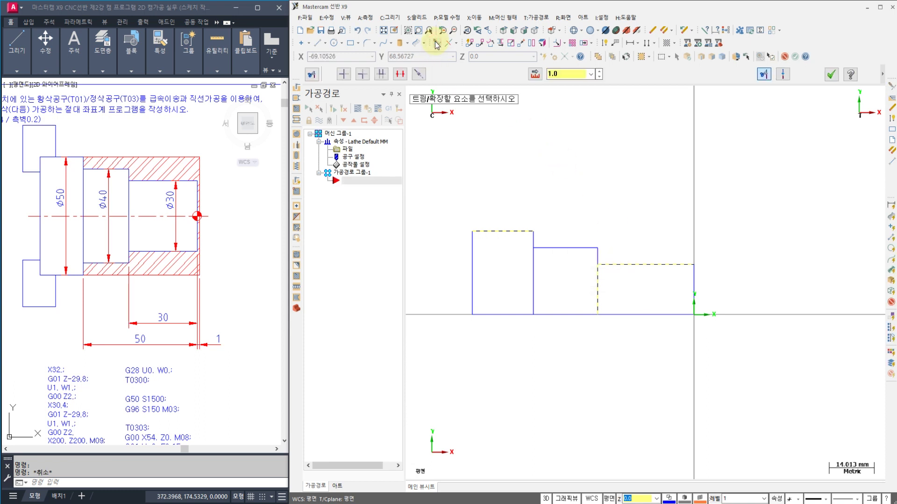
pyautogui.click(400, 74)
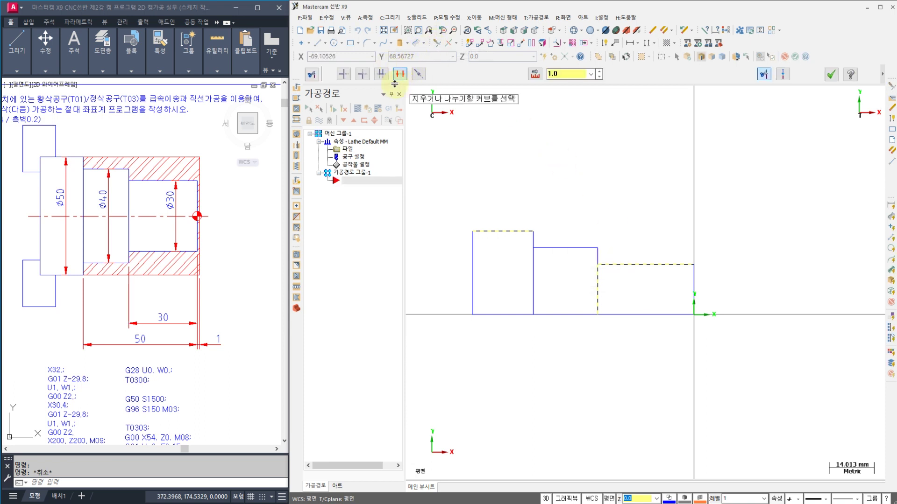
pyautogui.click(532, 283)
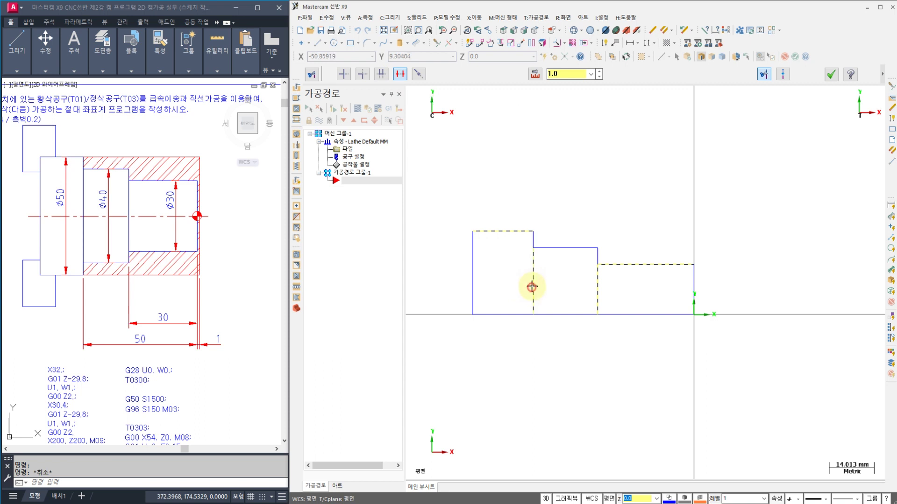
pyautogui.click(596, 298)
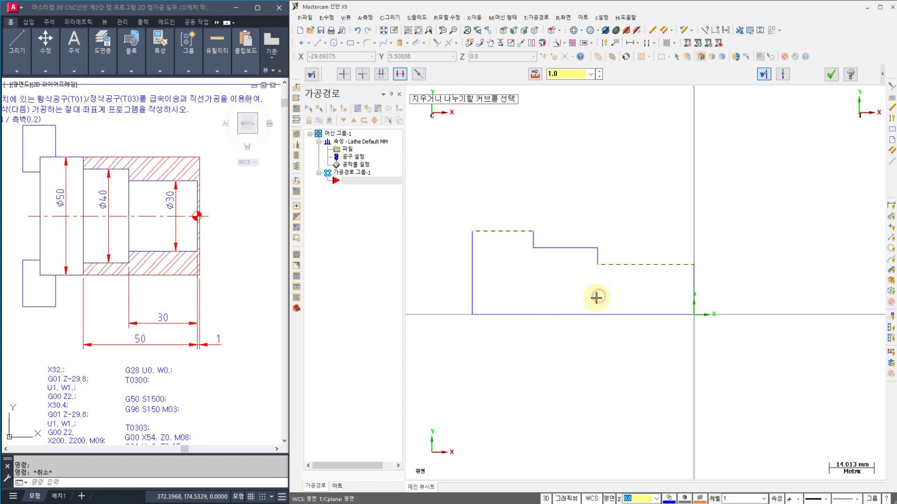
pyautogui.press('Escape')
pyautogui.scroll(-2, 543, 278)
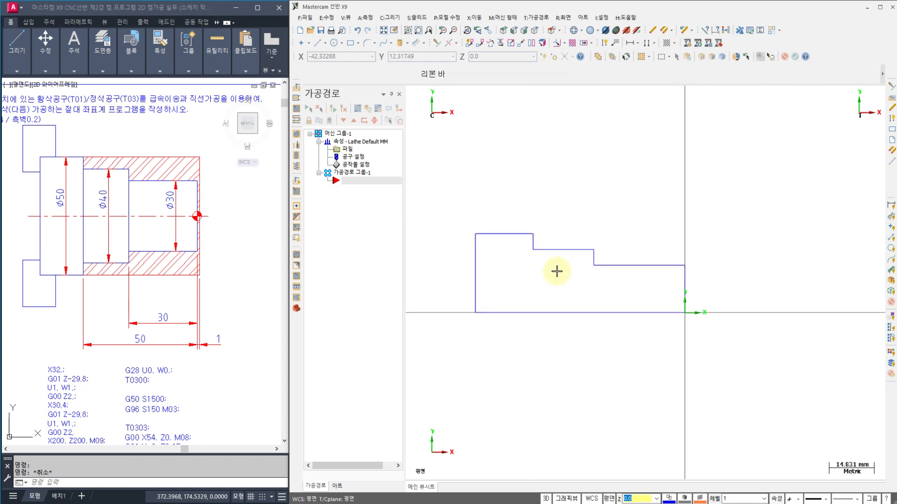
pyautogui.scroll(3, 556, 271)
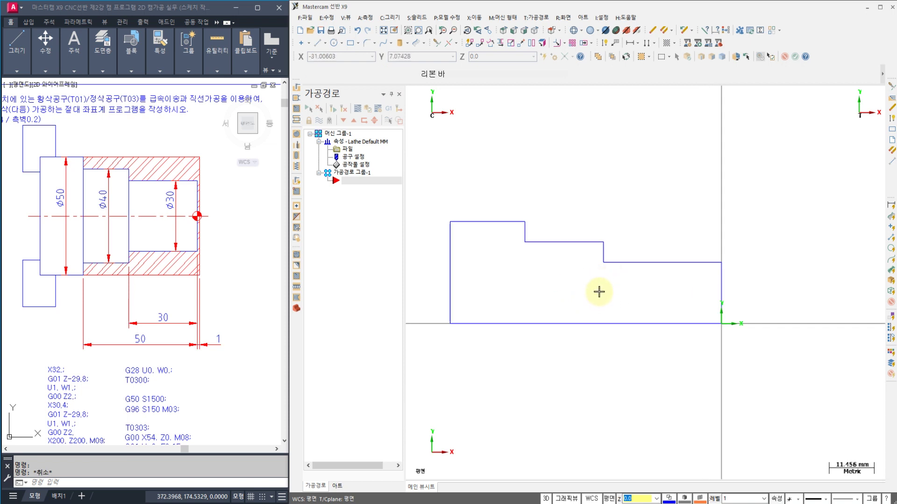
# Step: Try removing the tallest section's top edge with Divide, and undo the trims back to the three full rectangles
pyautogui.click(436, 43)
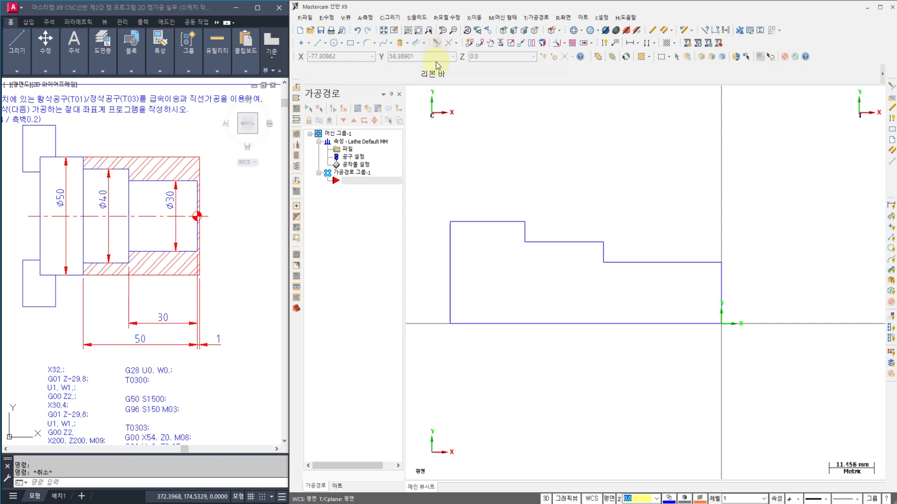
pyautogui.click(504, 221)
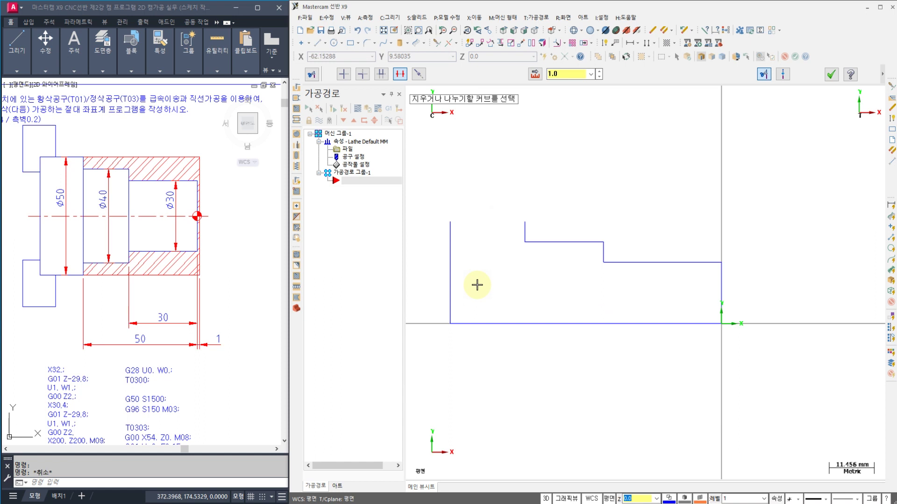
pyautogui.press('Escape')
pyautogui.hotkey('ctrl', 'z')
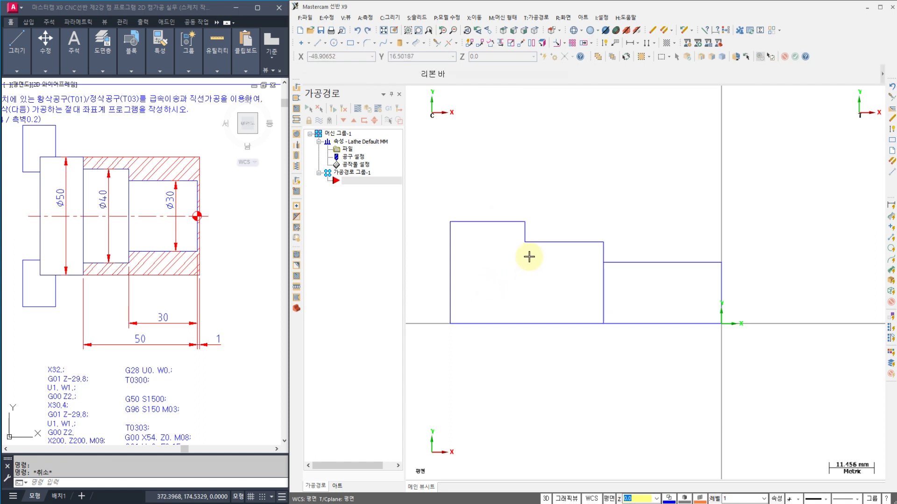
pyautogui.hotkey('ctrl', 'z')
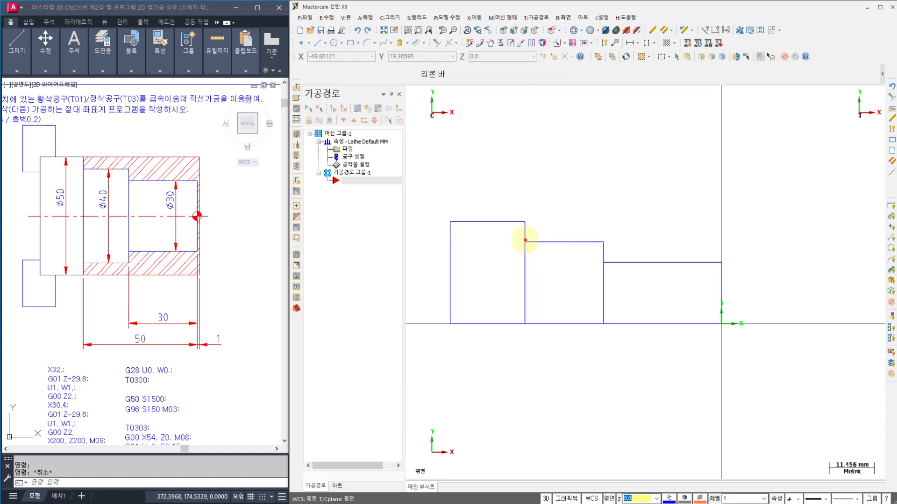
pyautogui.moveTo(525, 240)
pyautogui.mouseDown()
pyautogui.moveTo(527, 283)
pyautogui.moveTo(577, 244)
pyautogui.moveTo(597, 314)
pyautogui.moveTo(529, 328)
pyautogui.moveTo(529, 229)
pyautogui.moveTo(473, 222)
pyautogui.mouseUp()
pyautogui.moveTo(551, 297)
pyautogui.mouseDown()
pyautogui.moveTo(495, 286)
pyautogui.moveTo(535, 299)
pyautogui.mouseUp()
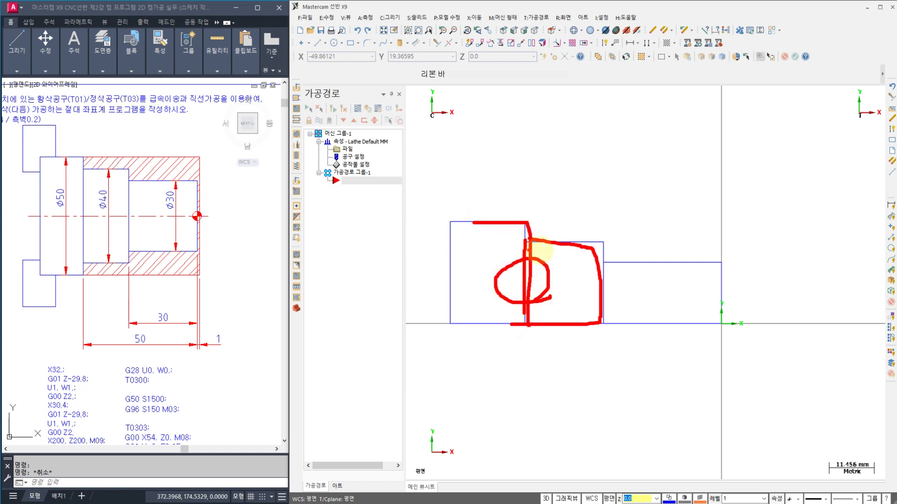
pyautogui.press('Escape')
pyautogui.moveTo(549, 250); pyautogui.dragTo(550, 248, button='middle')
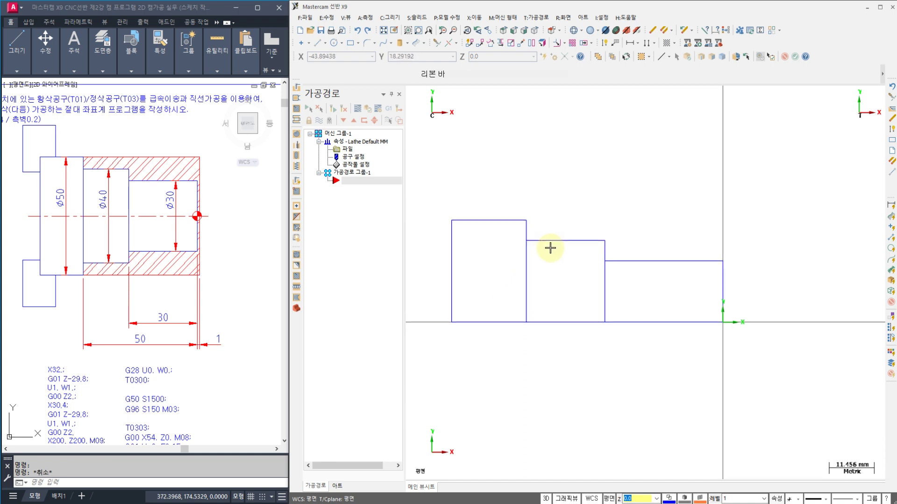
# Step: Switch to the Notepad work outline and review the items on duplicate deletion (중복삭제) and AutoCAD OVERKILL
pyautogui.moveTo(492, 499)
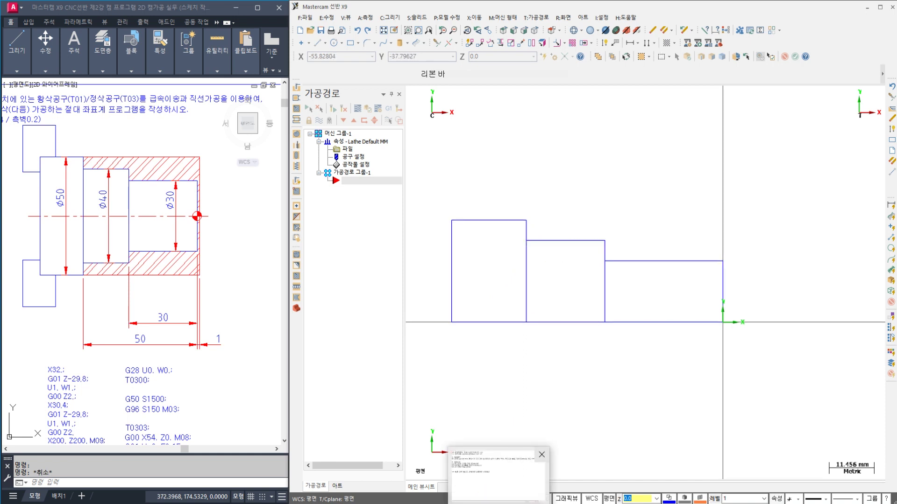
pyautogui.click(491, 499)
pyautogui.moveTo(190, 138); pyautogui.dragTo(237, 137)
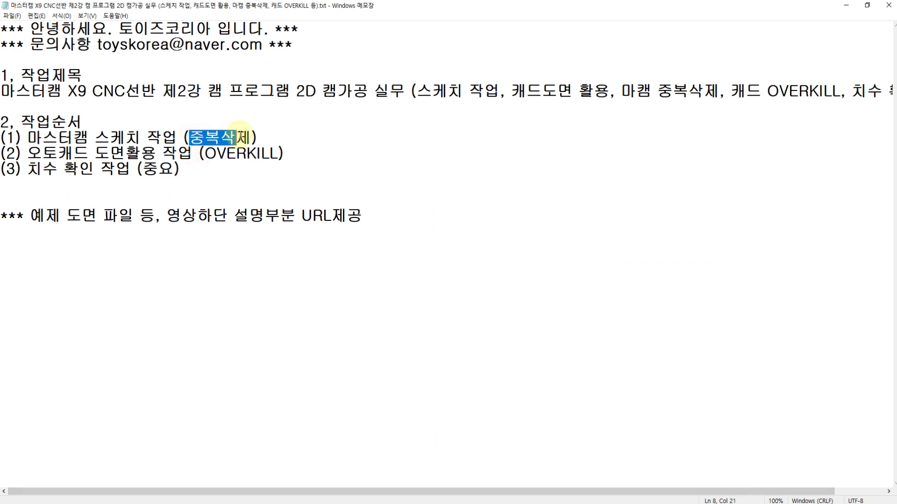
pyautogui.click(218, 136)
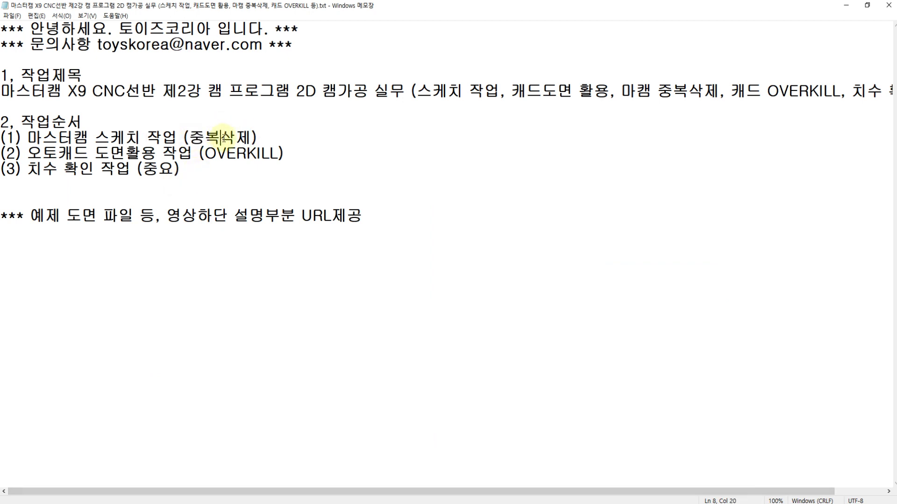
pyautogui.moveTo(193, 139); pyautogui.dragTo(220, 138)
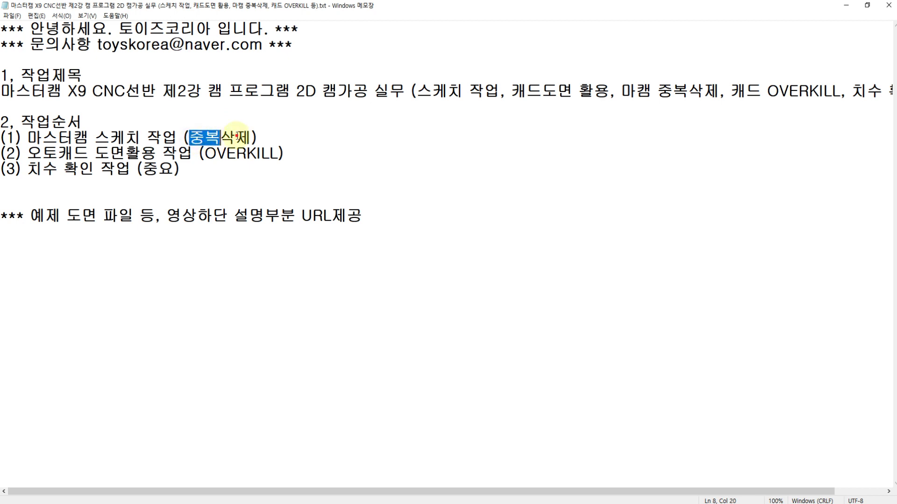
pyautogui.click(245, 137)
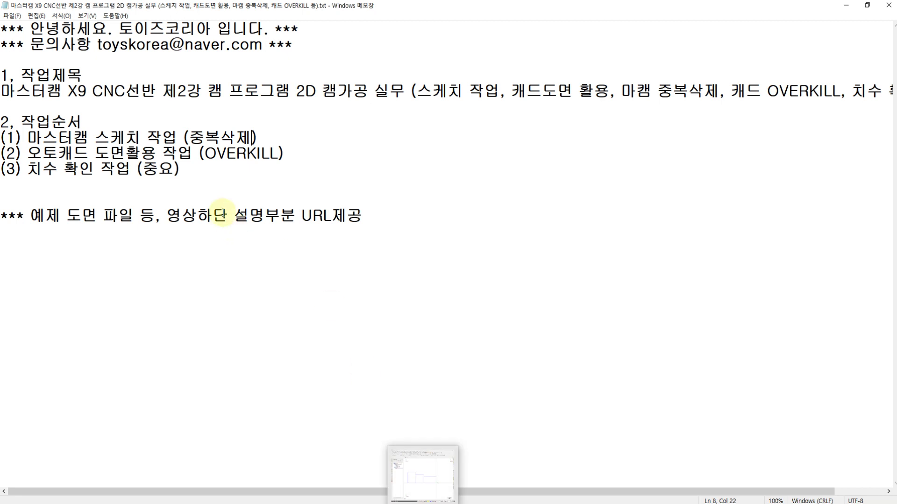
pyautogui.click(111, 138)
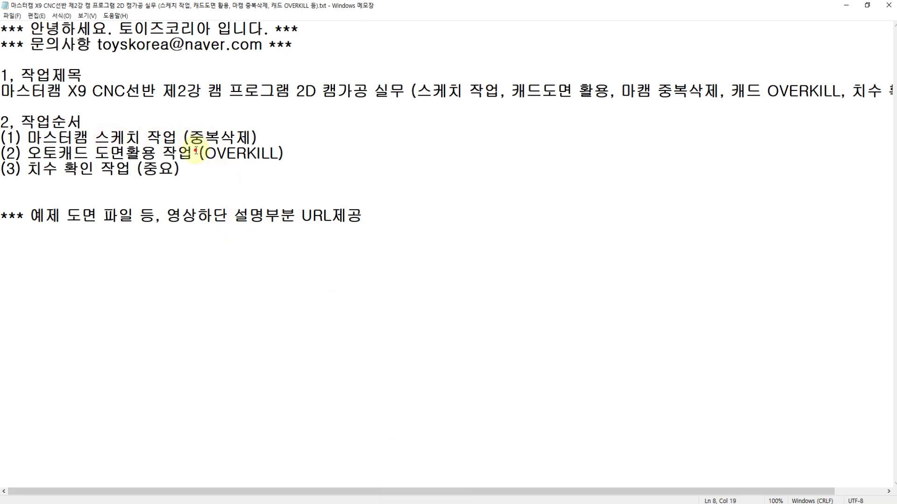
pyautogui.click(194, 153)
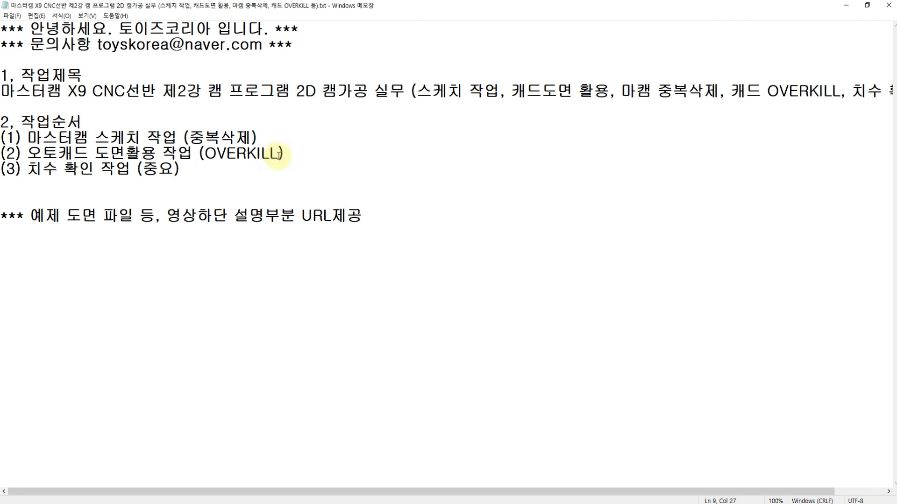
pyautogui.moveTo(277, 157); pyautogui.dragTo(217, 154)
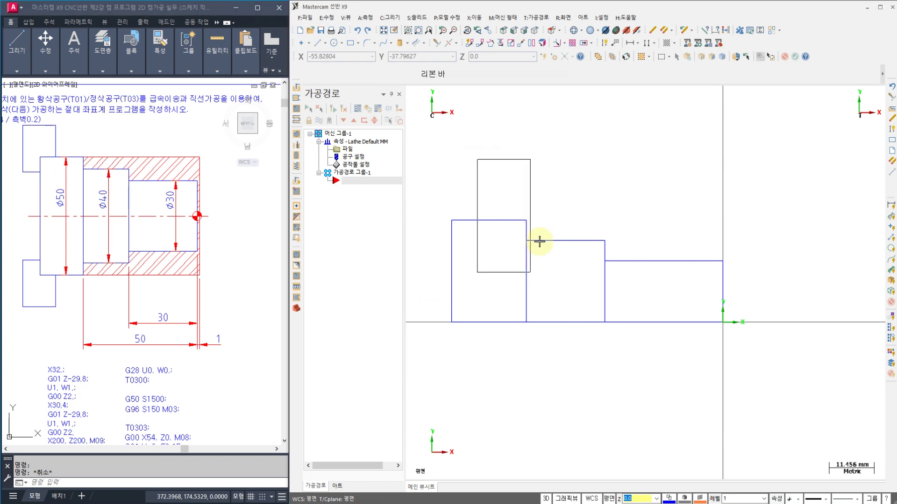
# Step: Back in Mastercam, run Delete Duplicates (중복삭제) on the profile geometry and dismiss its report
pyautogui.click(525, 169)
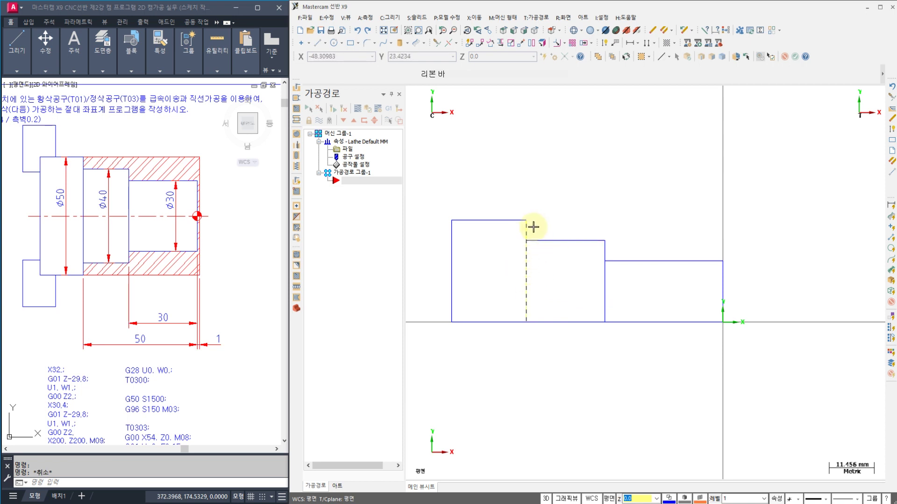
pyautogui.moveTo(575, 207); pyautogui.dragTo(595, 204, button='middle')
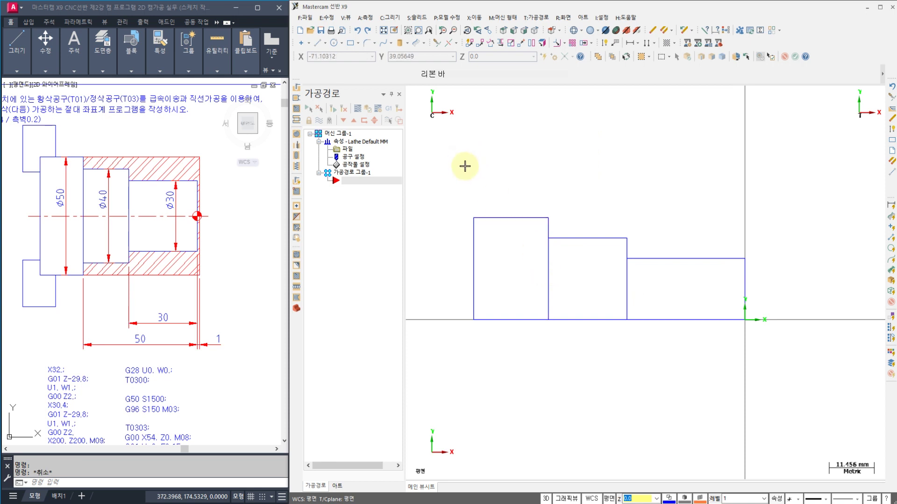
pyautogui.click(664, 31)
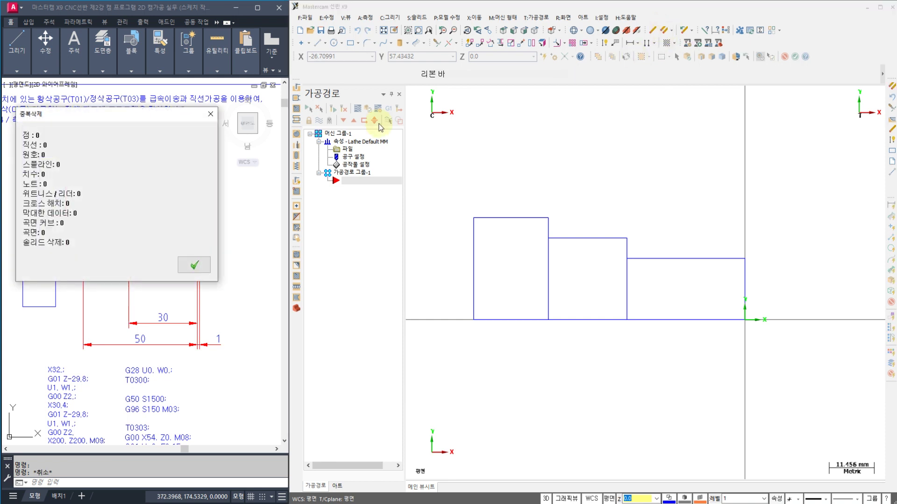
pyautogui.click(210, 114)
# Step: Select all lines of the three rectangles, run Delete Duplicates on the selection and accept the report
pyautogui.moveTo(447, 175); pyautogui.dragTo(770, 348)
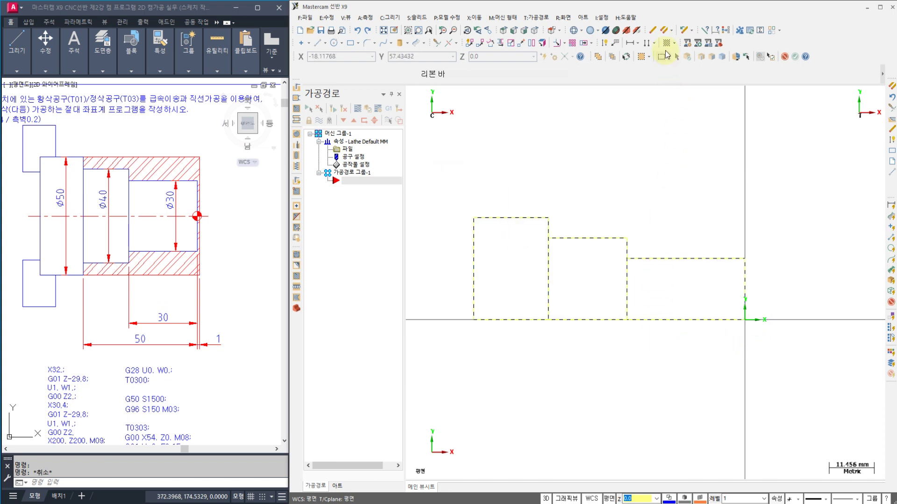
pyautogui.click(663, 31)
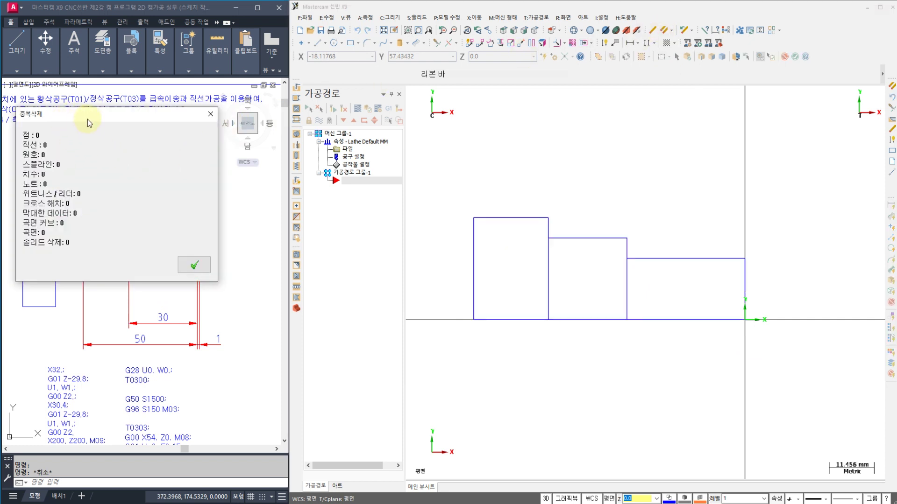
pyautogui.click(195, 267)
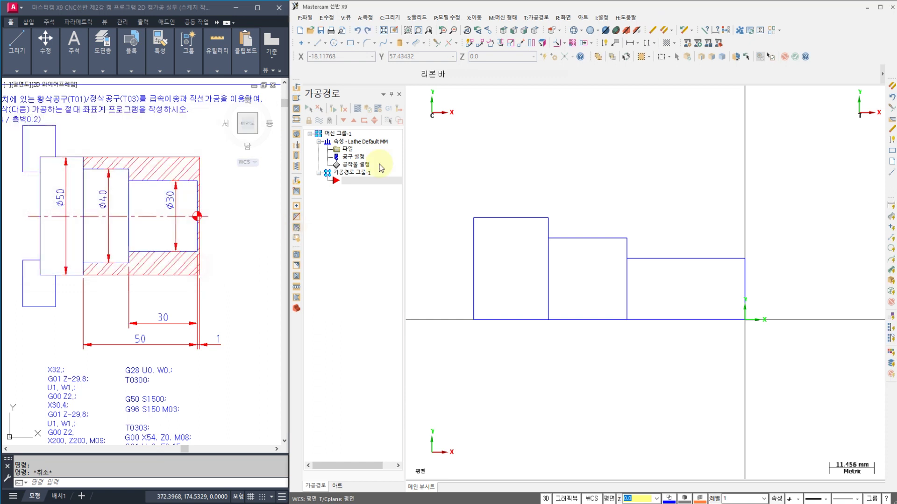
# Step: Run Delete Duplicates with additional conditions (중복삭제 추가조건) on all profile lines, leaving every attribute option unchecked
pyautogui.click(672, 31)
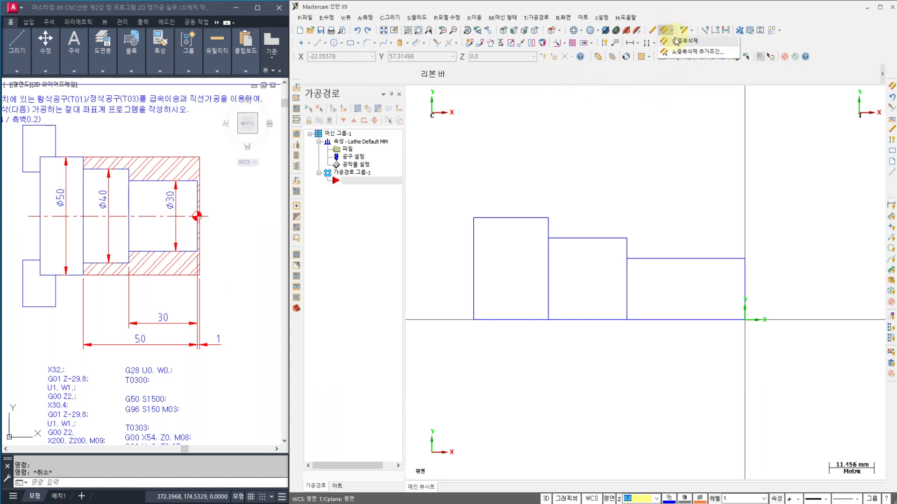
pyautogui.click(680, 53)
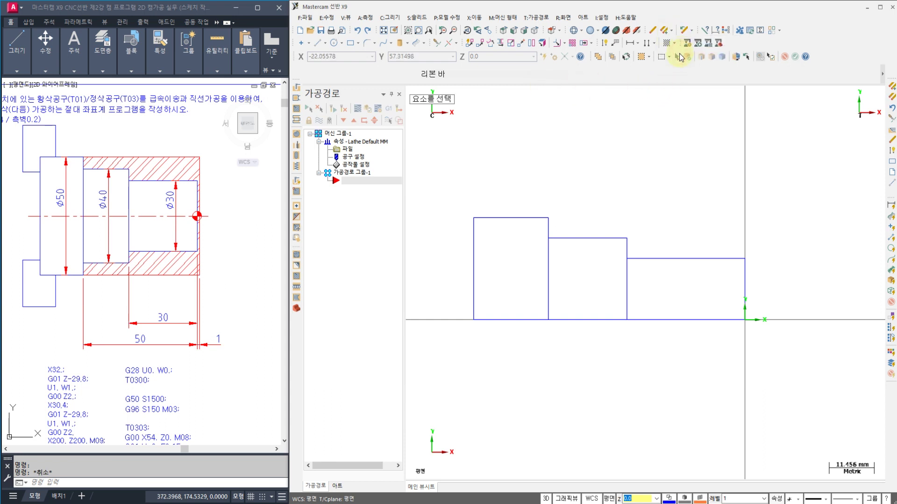
pyautogui.moveTo(456, 184); pyautogui.dragTo(763, 352)
pyautogui.press('Return')
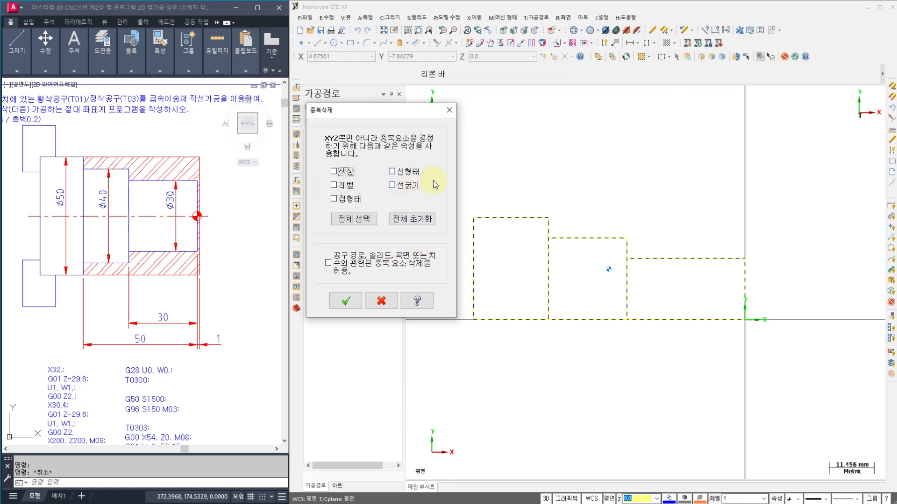
pyautogui.press('Return')
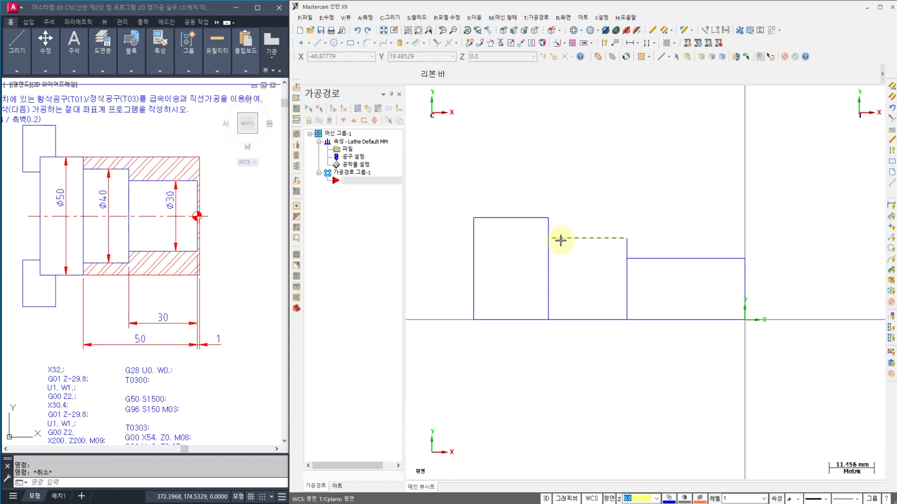
# Step: Draw a duplicate line over the middle section's top edge, from the corner at X-30 Y20 to its other end
pyautogui.click(319, 43)
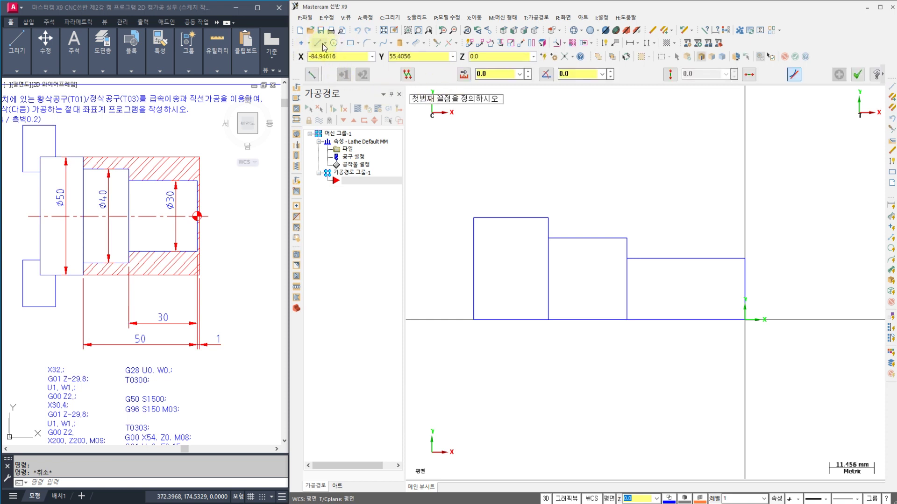
pyautogui.click(627, 239)
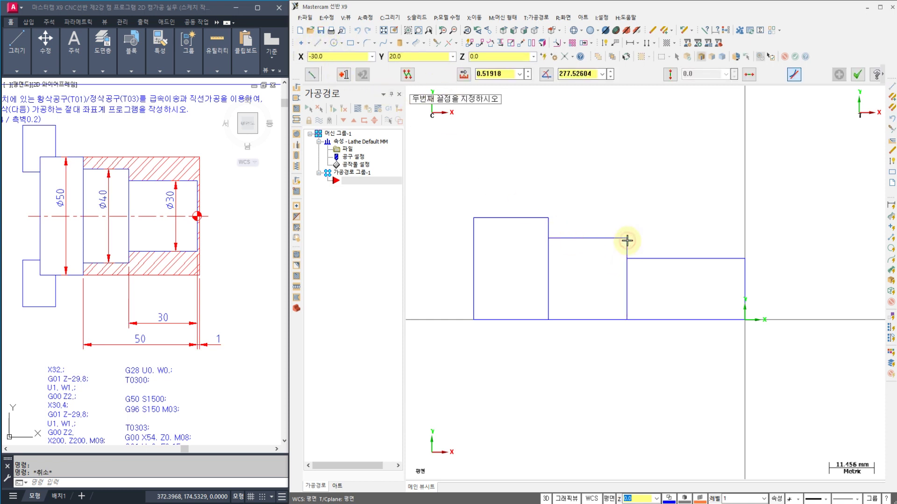
pyautogui.click(548, 239)
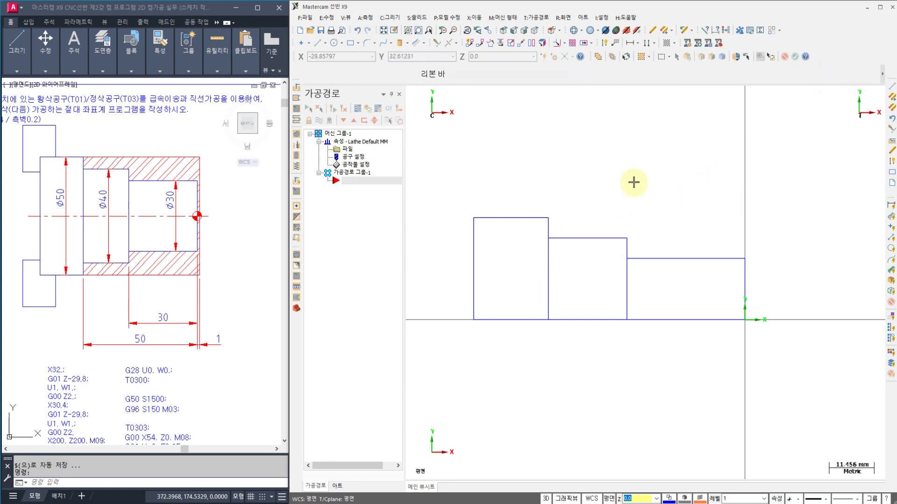
pyautogui.hotkey('ctrl', '2')
pyautogui.moveTo(624, 237); pyautogui.dragTo(548, 237)
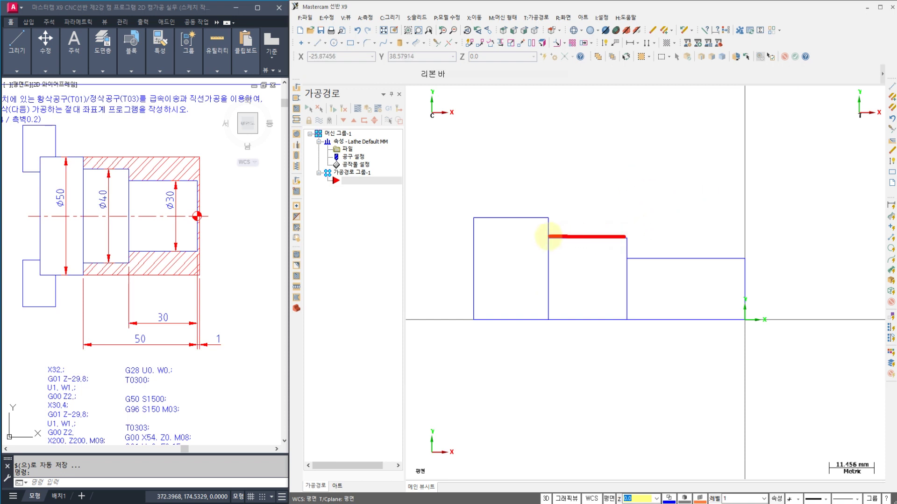
pyautogui.moveTo(625, 238)
pyautogui.mouseDown()
pyautogui.moveTo(554, 237)
pyautogui.moveTo(609, 230)
pyautogui.mouseUp()
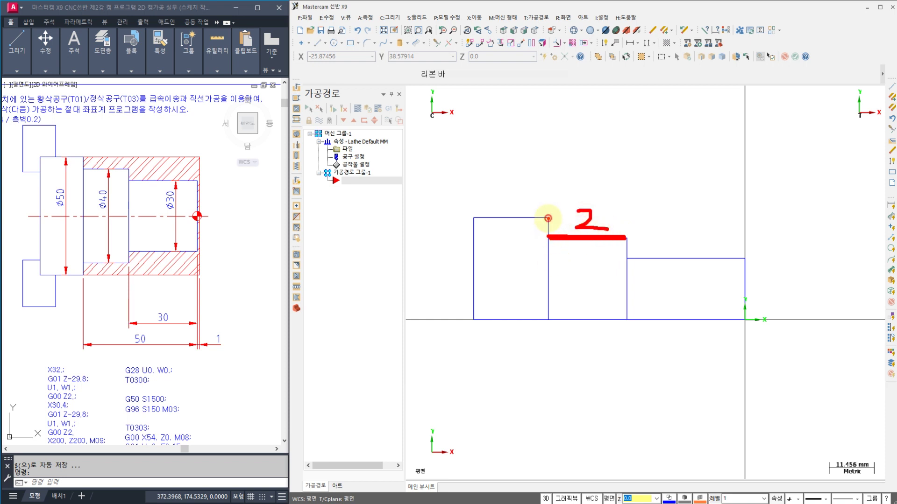
pyautogui.moveTo(547, 218); pyautogui.dragTo(549, 319)
pyautogui.moveTo(554, 240); pyautogui.dragTo(555, 308)
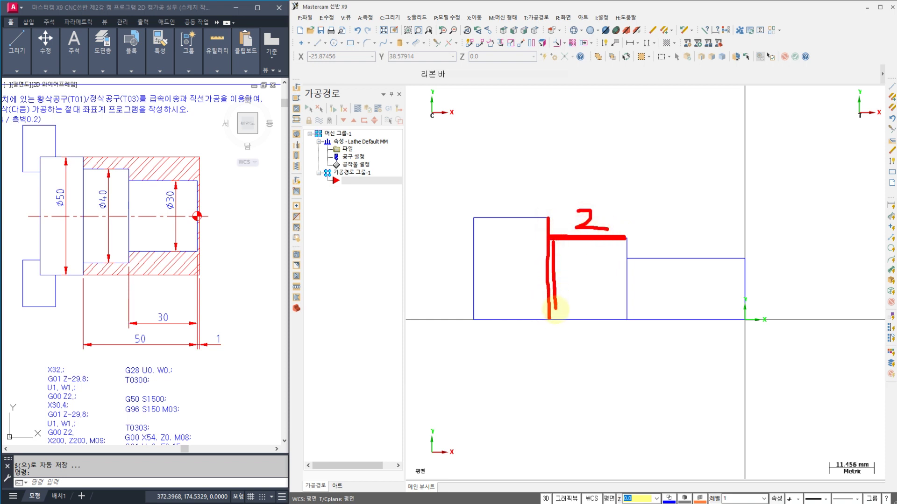
pyautogui.moveTo(621, 240); pyautogui.dragTo(621, 321)
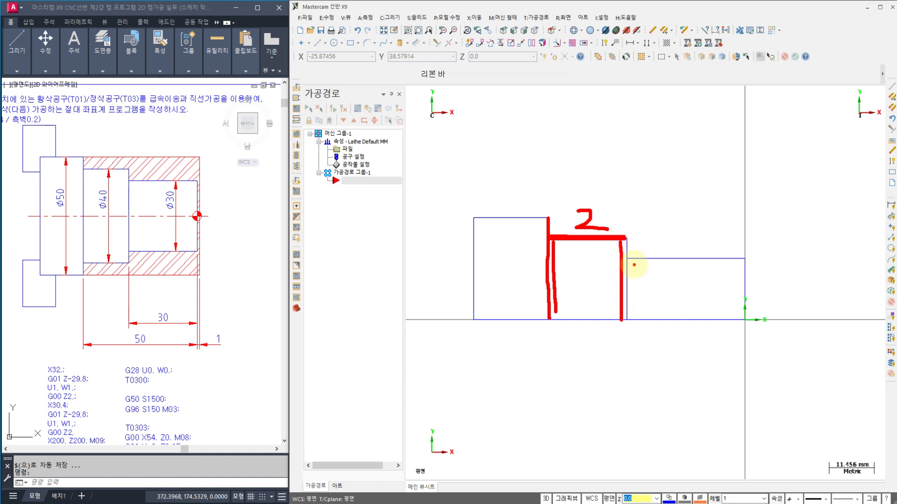
pyautogui.moveTo(632, 262); pyautogui.dragTo(632, 319)
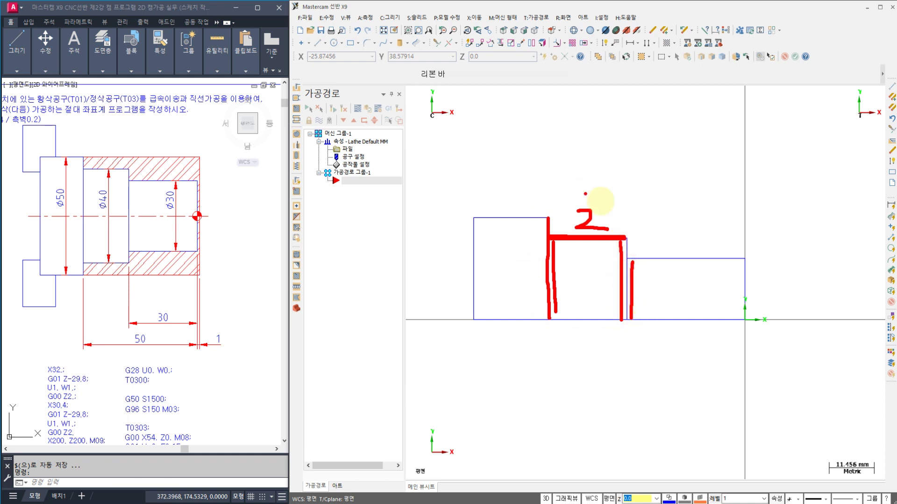
pyautogui.press('Escape')
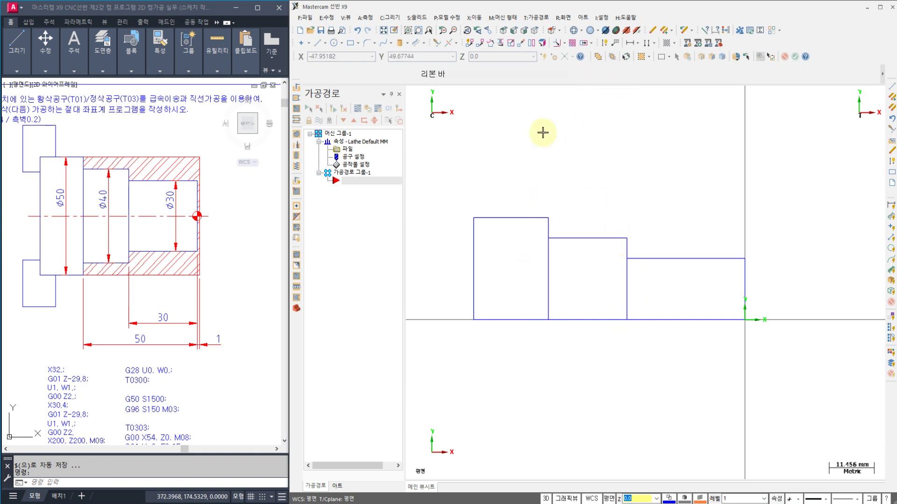
# Step: Select all profile lines, remove the overlapping line with Delete Duplicates (중복삭제) and accept the report
pyautogui.moveTo(451, 182); pyautogui.dragTo(757, 360)
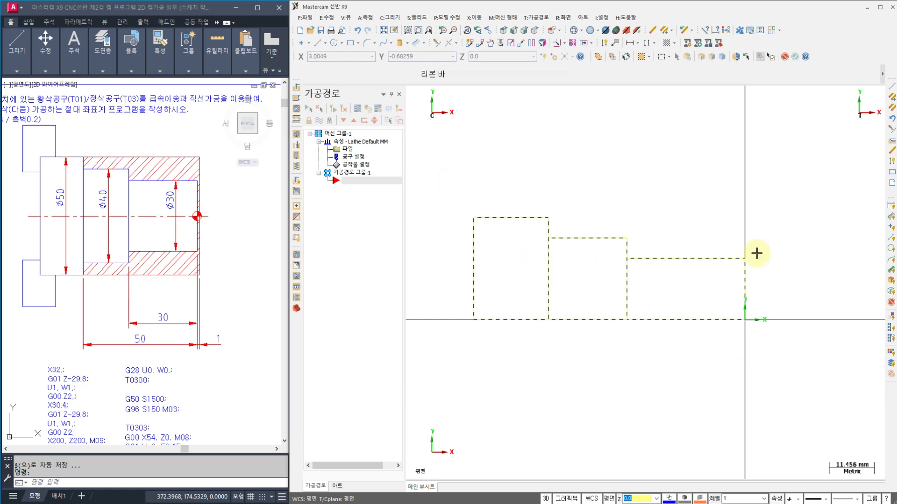
pyautogui.click(670, 30)
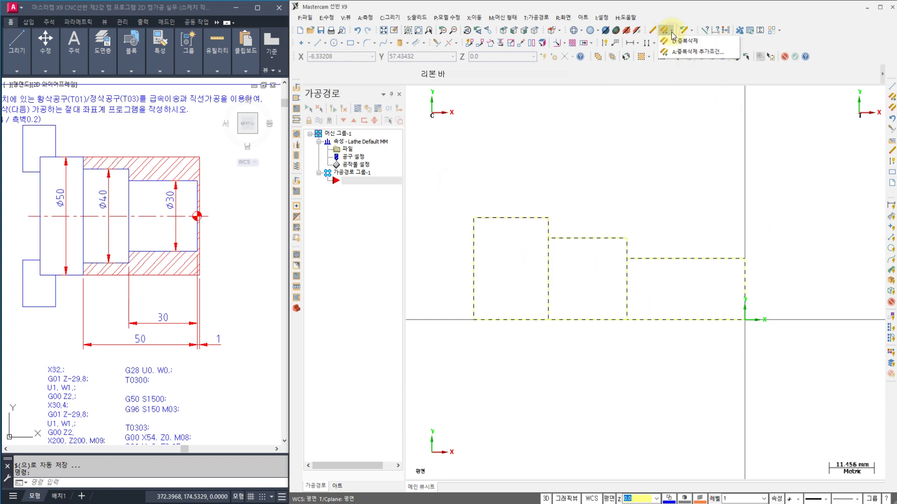
pyautogui.click(673, 41)
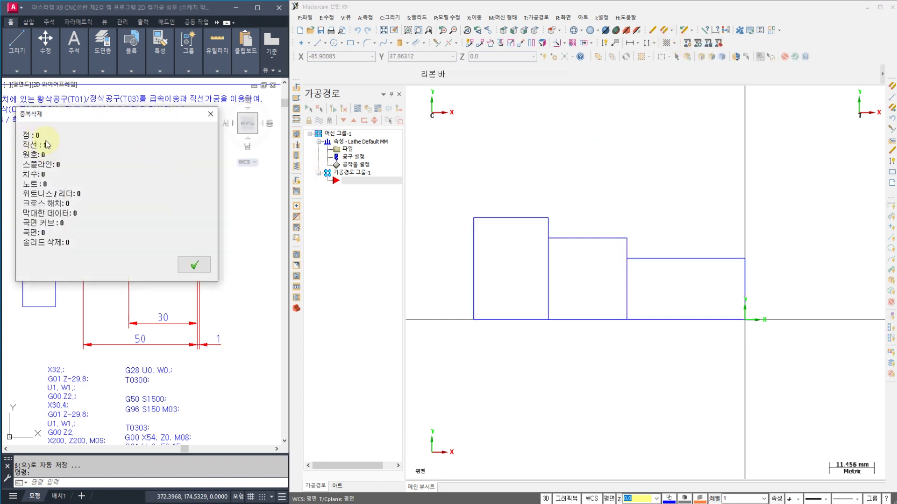
pyautogui.click(194, 266)
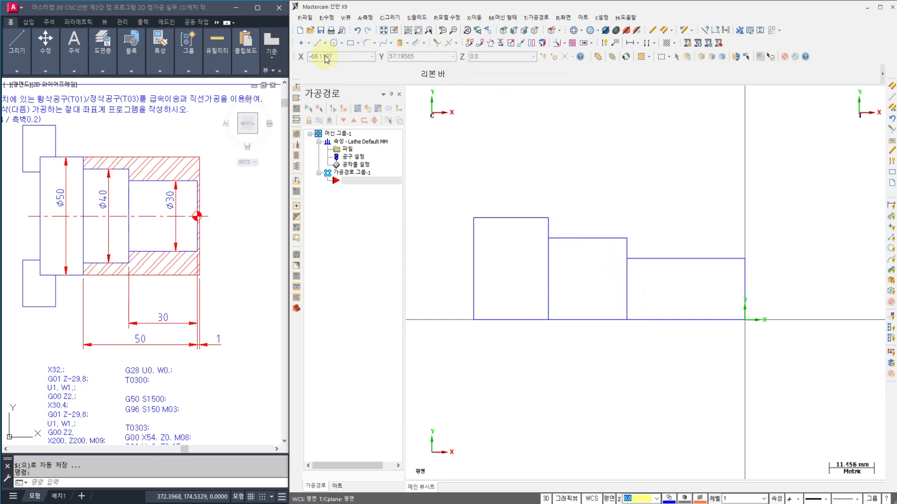
# Step: Draw a line about 15.09 mm long at 180° over part of the middle section's top edge, starting at X-30 Y20
pyautogui.click(316, 43)
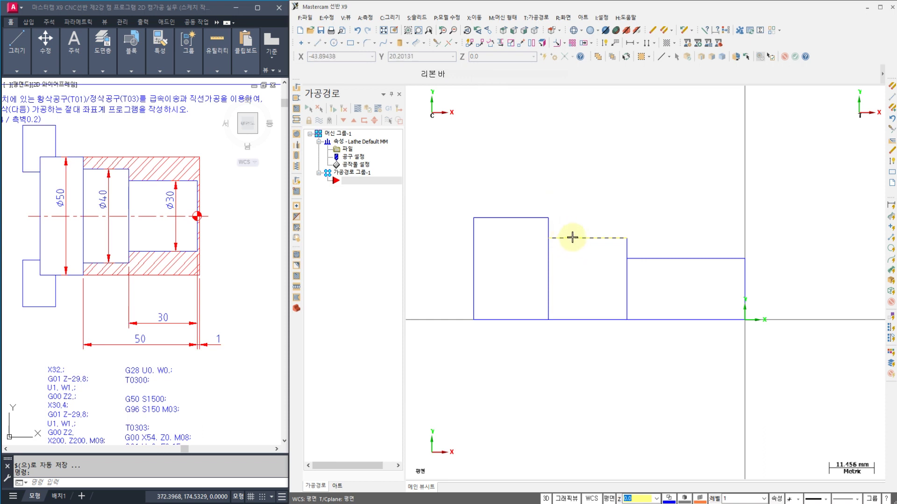
pyautogui.click(315, 44)
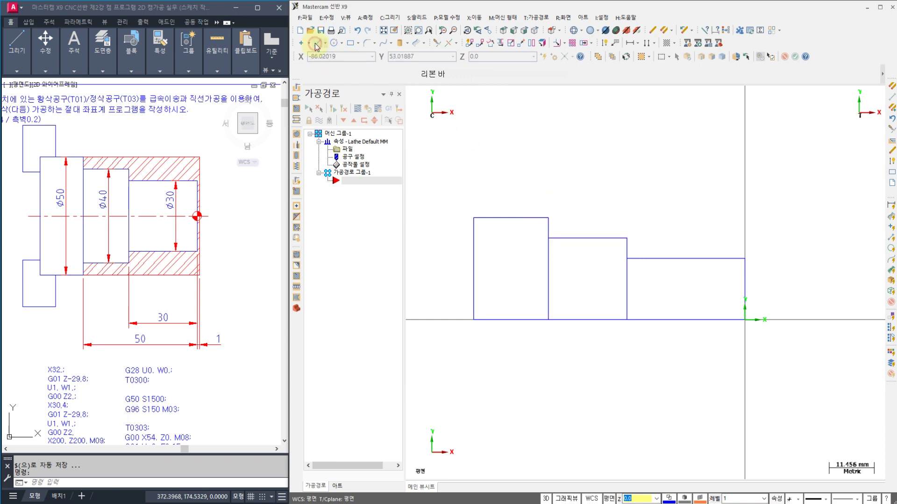
pyautogui.click(627, 238)
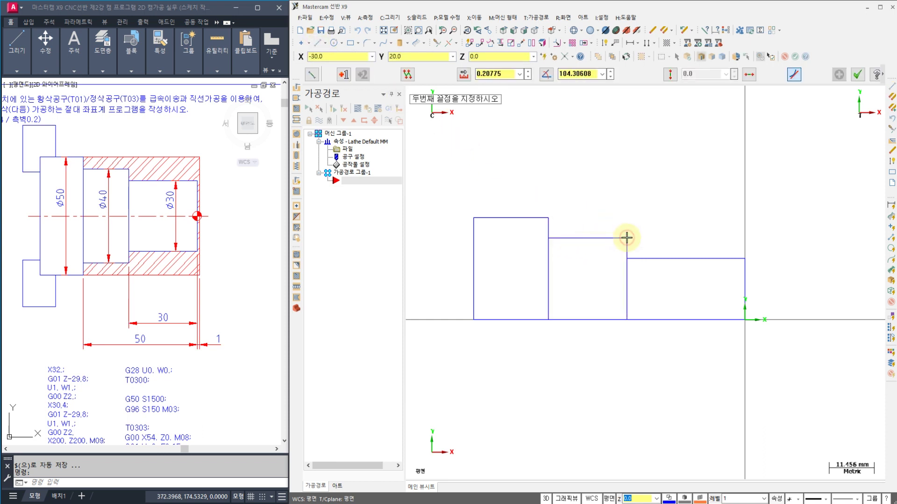
pyautogui.click(568, 242)
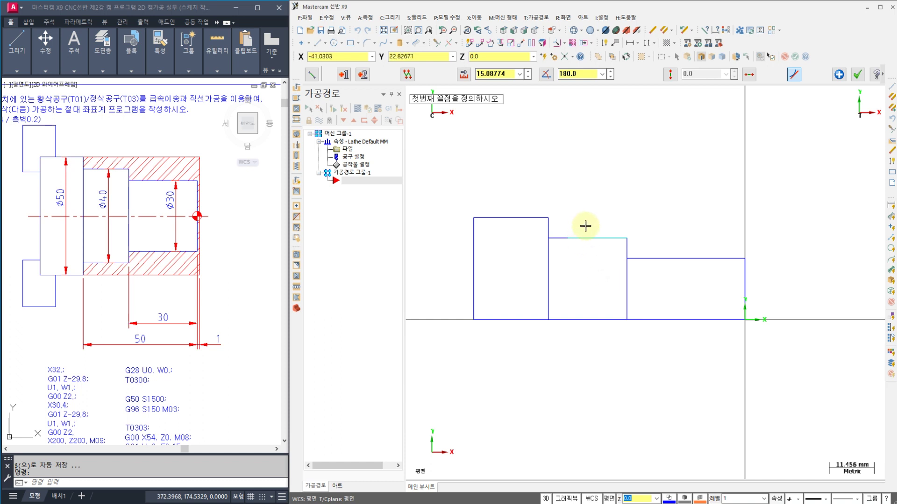
pyautogui.click(856, 78)
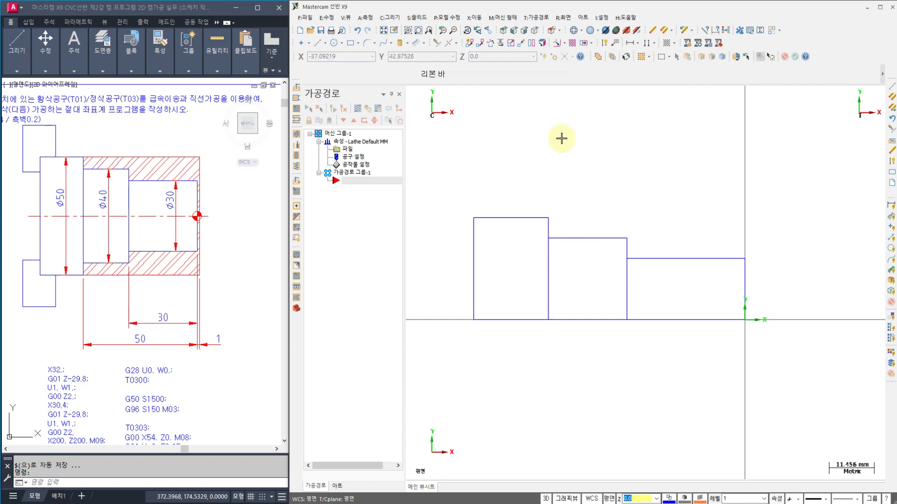
# Step: Select the whole profile including the partial overlap, run Delete Duplicates and close its report
pyautogui.moveTo(443, 174); pyautogui.dragTo(763, 350)
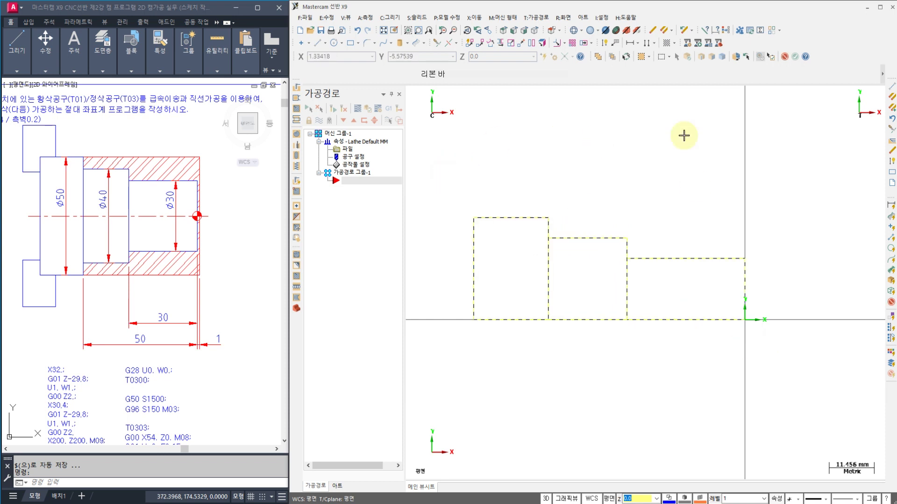
pyautogui.click(664, 30)
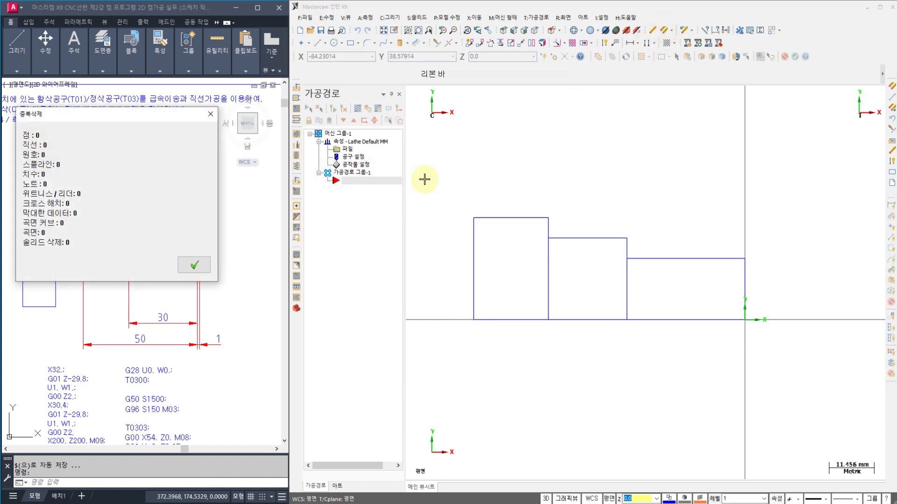
pyautogui.press('Return')
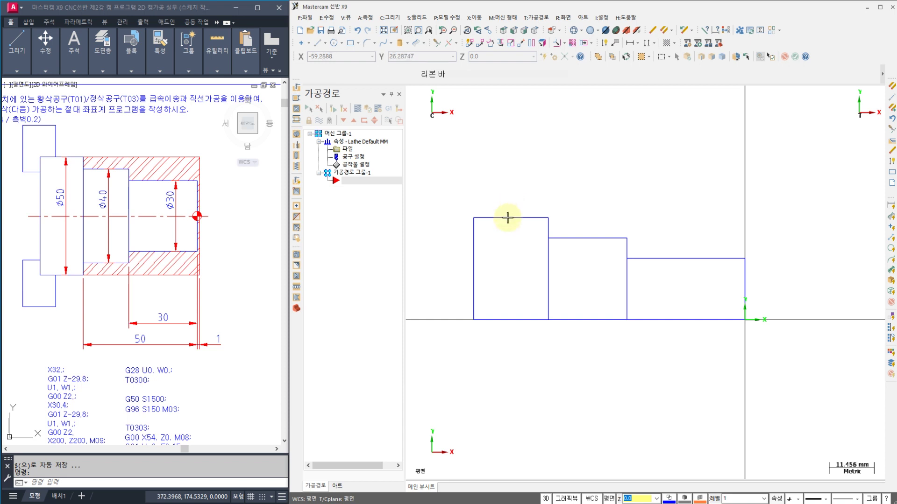
pyautogui.moveTo(485, 218); pyautogui.dragTo(545, 219)
pyautogui.click(545, 224)
pyautogui.moveTo(521, 191)
pyautogui.mouseDown()
pyautogui.moveTo(541, 170)
pyautogui.moveTo(545, 198)
pyautogui.mouseUp()
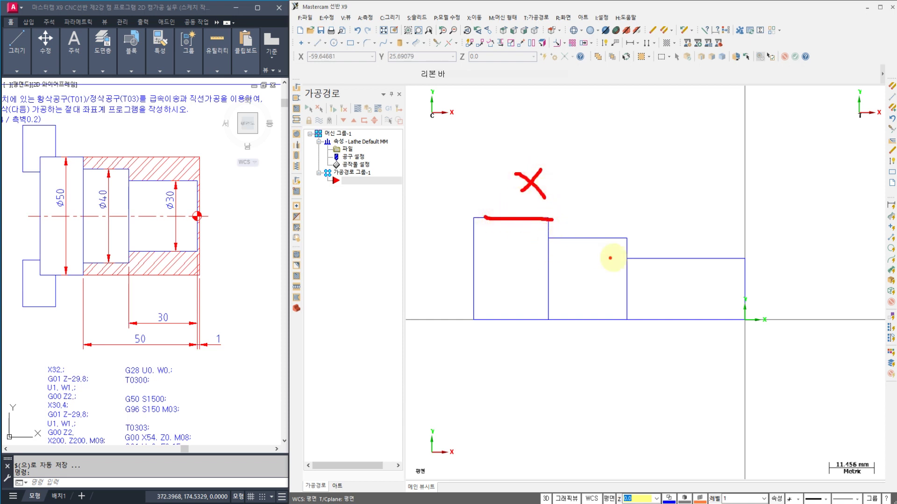
pyautogui.moveTo(627, 260); pyautogui.dragTo(749, 263)
pyautogui.moveTo(703, 221); pyautogui.dragTo(755, 200)
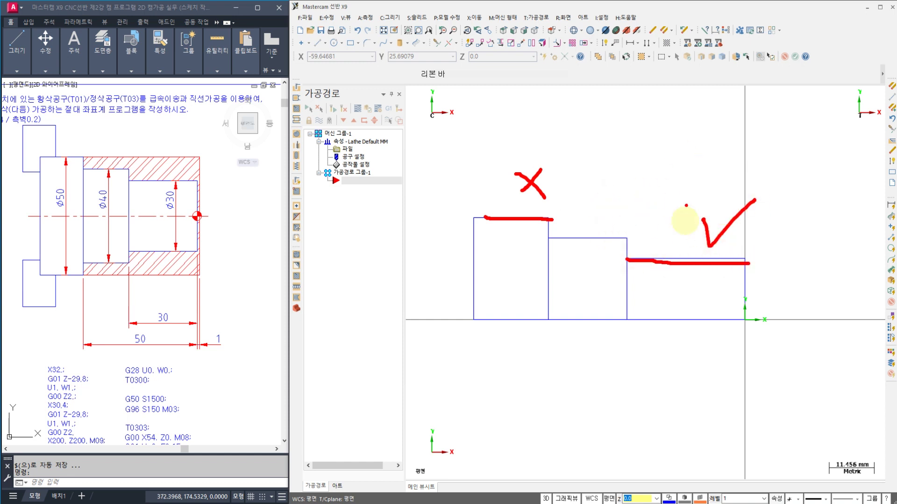
pyautogui.press('Escape')
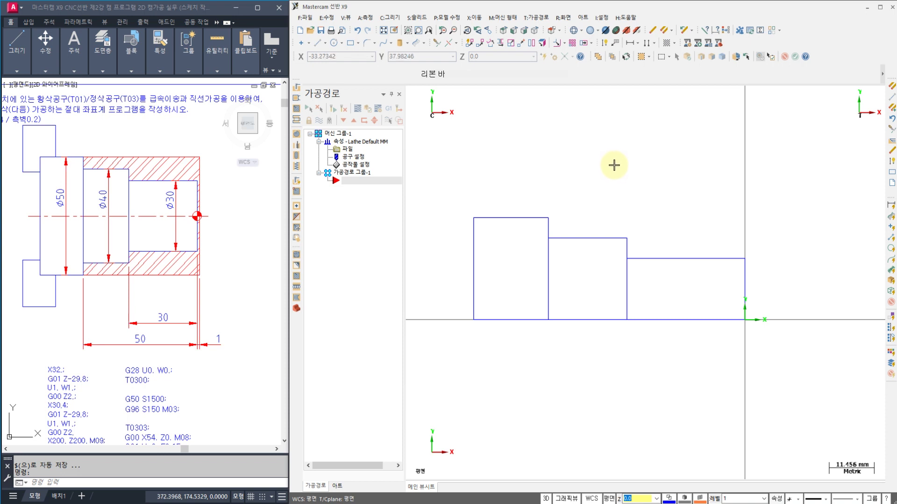
# Step: Run 중복삭제 추가조건 on all profile lines with every attribute and the associated-entity deletion option enabled, and accept the report
pyautogui.click(672, 31)
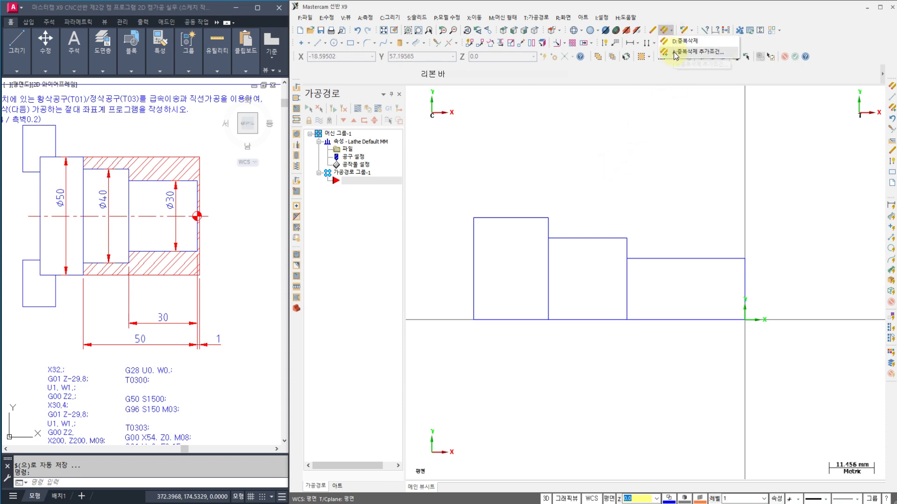
pyautogui.click(674, 52)
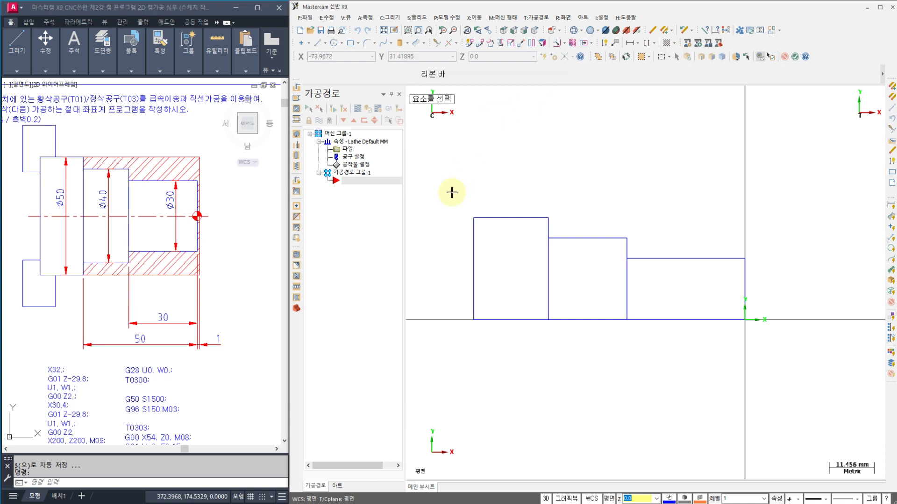
pyautogui.moveTo(452, 192); pyautogui.dragTo(761, 374)
pyautogui.press('Return')
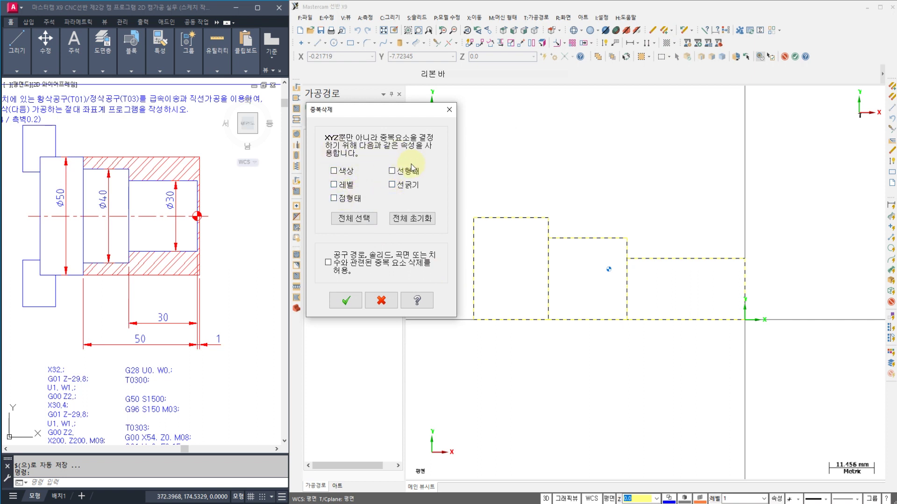
pyautogui.click(348, 219)
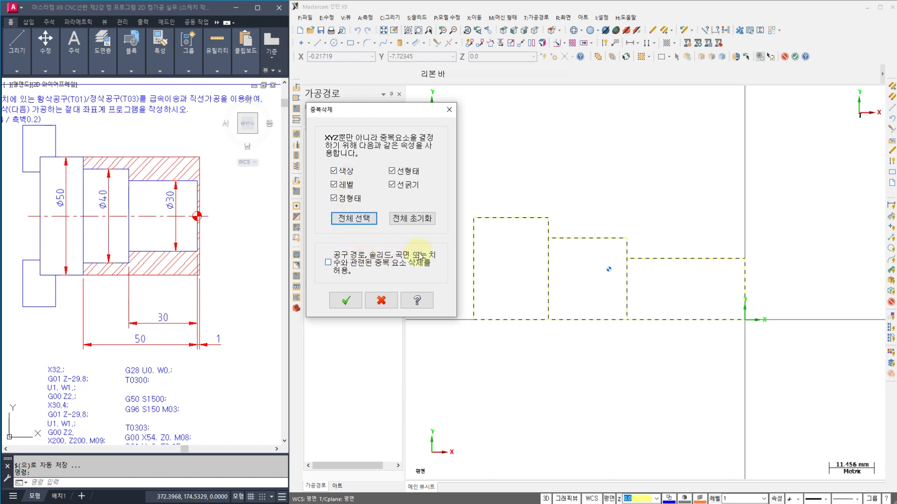
pyautogui.click(327, 263)
pyautogui.click(345, 303)
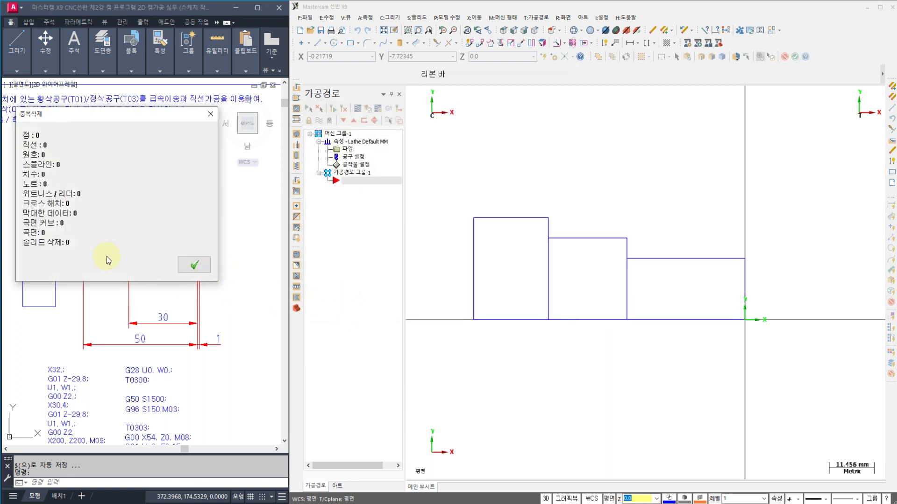
pyautogui.click(195, 261)
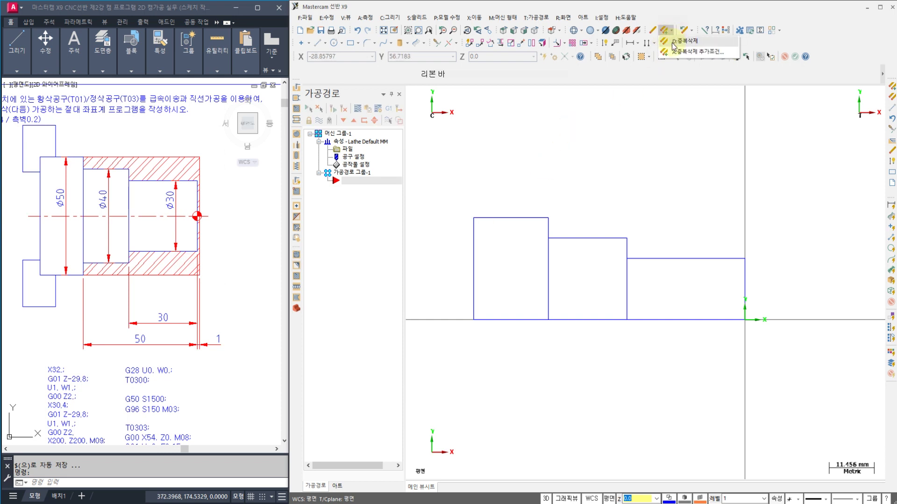
# Step: Run Delete Duplicates (중복삭제) on the profile once more and accept its report
pyautogui.click(673, 31)
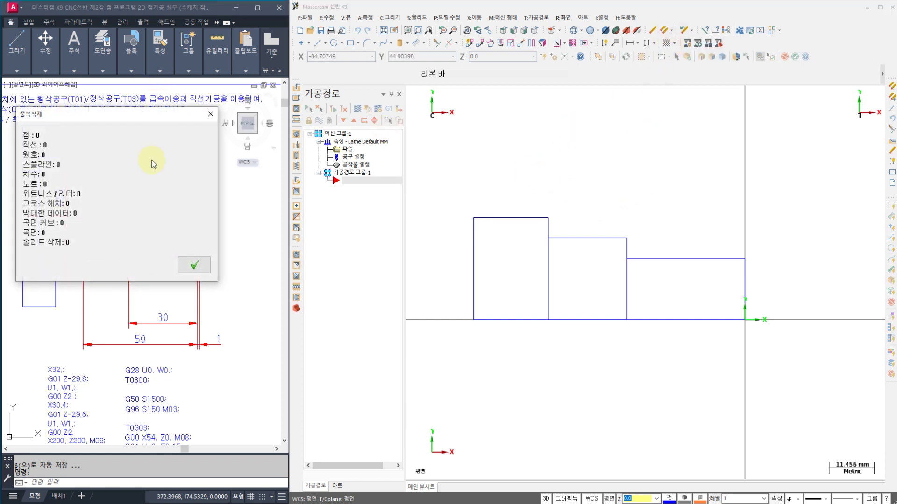
pyautogui.click(193, 265)
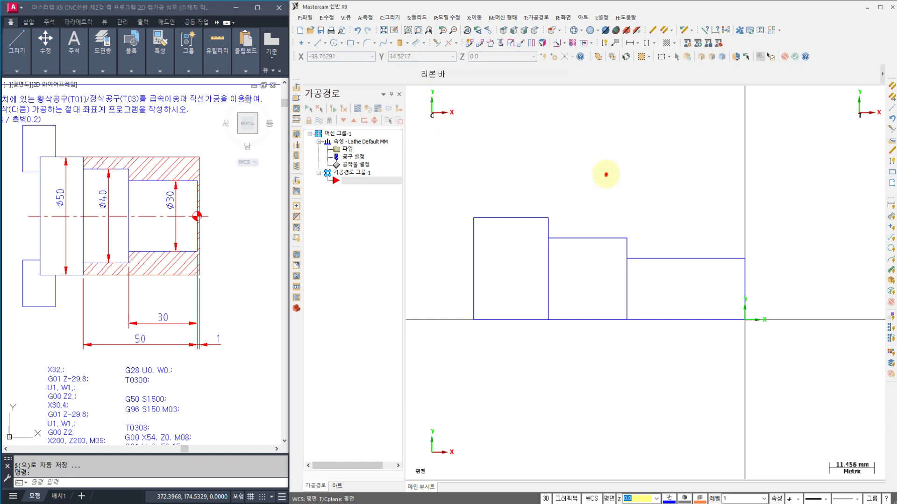
pyautogui.moveTo(607, 175); pyautogui.dragTo(625, 213)
pyautogui.moveTo(664, 154)
pyautogui.mouseDown()
pyautogui.moveTo(676, 226)
pyautogui.moveTo(645, 239)
pyautogui.mouseUp()
pyautogui.moveTo(648, 196); pyautogui.dragTo(680, 200)
pyautogui.moveTo(693, 167)
pyautogui.mouseDown()
pyautogui.moveTo(695, 243)
pyautogui.moveTo(763, 254)
pyautogui.moveTo(524, 195)
pyautogui.moveTo(811, 220)
pyautogui.moveTo(753, 274)
pyautogui.mouseUp()
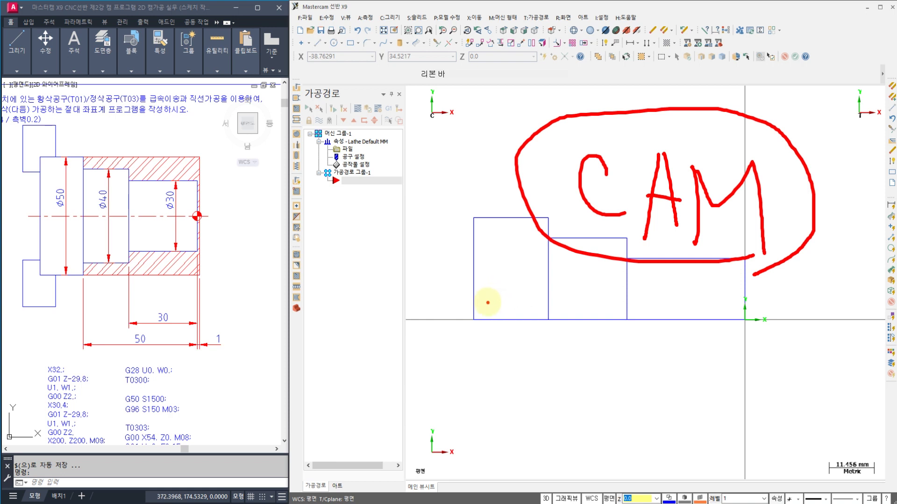
pyautogui.moveTo(486, 302); pyautogui.dragTo(490, 299)
pyautogui.moveTo(353, 19)
pyautogui.mouseDown()
pyautogui.moveTo(329, 17)
pyautogui.moveTo(350, 30)
pyautogui.mouseUp()
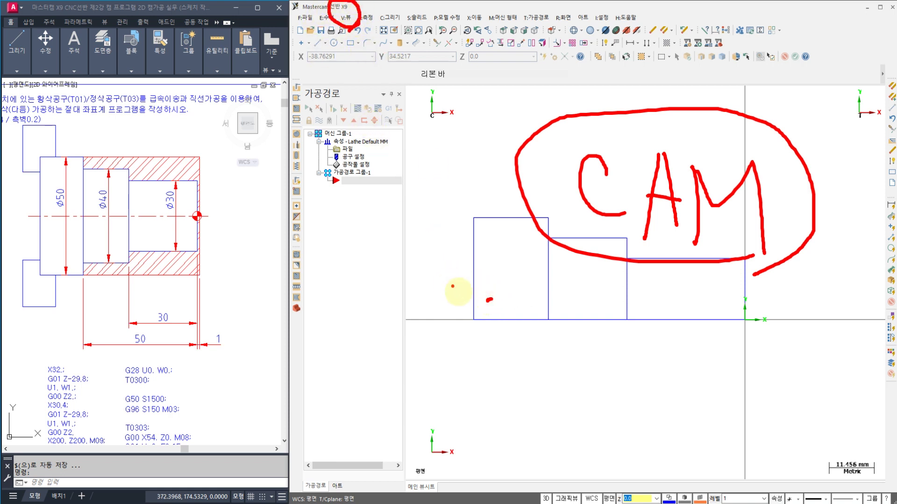
pyautogui.moveTo(488, 335)
pyautogui.mouseDown()
pyautogui.moveTo(536, 368)
pyautogui.moveTo(594, 380)
pyautogui.moveTo(587, 411)
pyautogui.moveTo(579, 394)
pyautogui.moveTo(591, 399)
pyautogui.mouseUp()
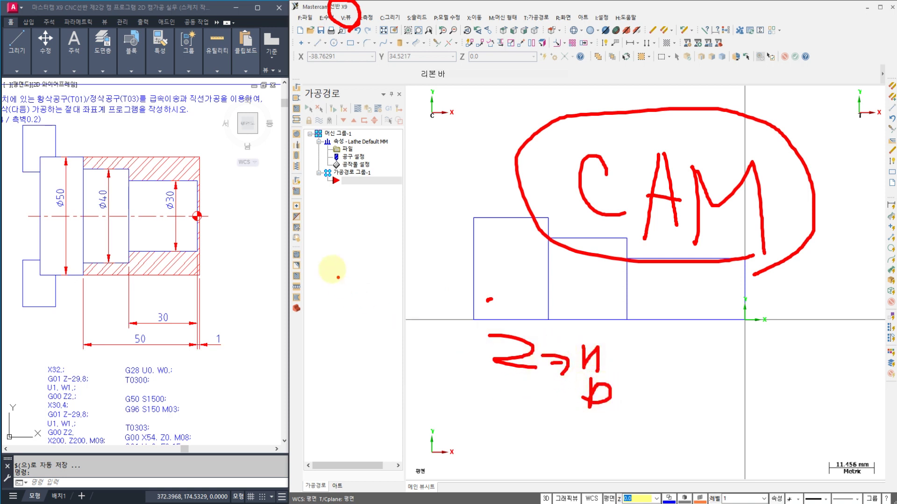
pyautogui.moveTo(331, 269)
pyautogui.mouseDown()
pyautogui.moveTo(378, 309)
pyautogui.moveTo(422, 297)
pyautogui.mouseUp()
pyautogui.moveTo(372, 351)
pyautogui.mouseDown()
pyautogui.moveTo(446, 269)
pyautogui.moveTo(378, 348)
pyautogui.mouseUp()
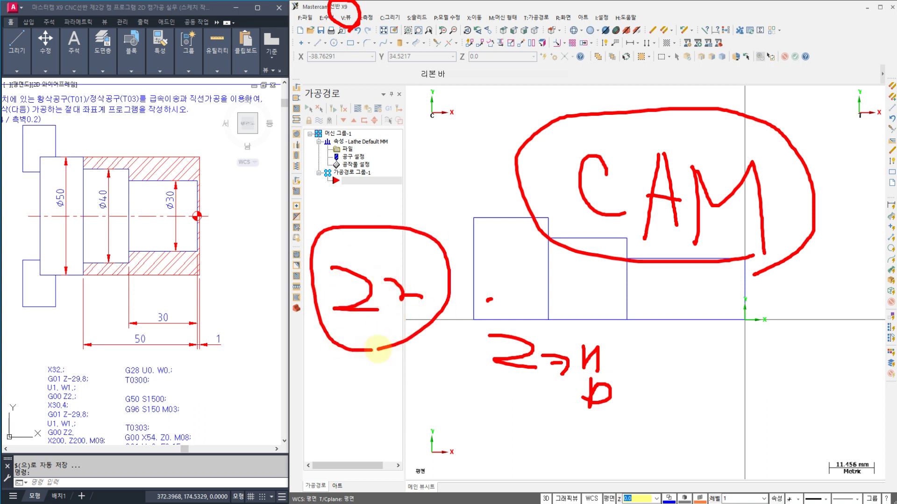
pyautogui.moveTo(183, 219); pyautogui.dragTo(266, 242)
pyautogui.moveTo(210, 332)
pyautogui.mouseDown()
pyautogui.moveTo(220, 308)
pyautogui.moveTo(267, 332)
pyautogui.mouseUp()
pyautogui.moveTo(217, 359)
pyautogui.mouseDown()
pyautogui.moveTo(233, 358)
pyautogui.moveTo(223, 386)
pyautogui.moveTo(262, 364)
pyautogui.mouseUp()
pyautogui.moveTo(261, 365)
pyautogui.mouseDown()
pyautogui.moveTo(222, 386)
pyautogui.moveTo(300, 377)
pyautogui.mouseUp()
pyautogui.moveTo(232, 413); pyautogui.dragTo(276, 426)
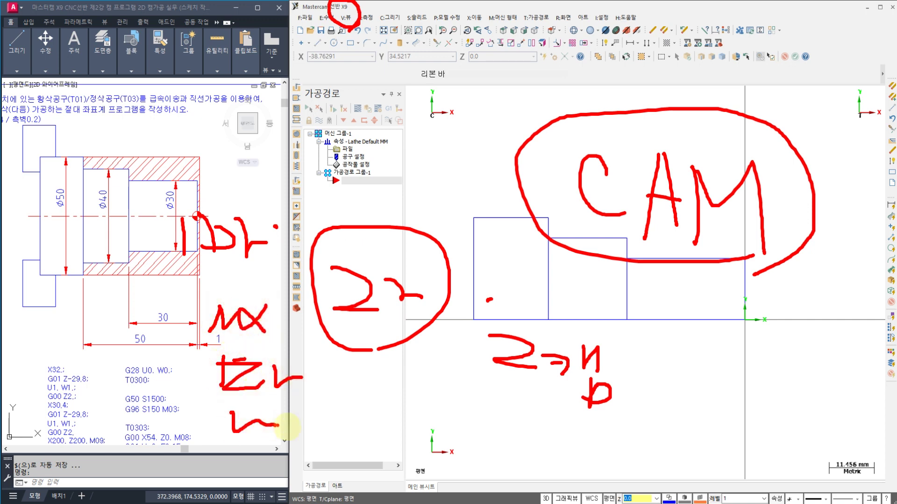
pyautogui.moveTo(337, 450)
pyautogui.mouseDown()
pyautogui.moveTo(326, 401)
pyautogui.moveTo(302, 417)
pyautogui.mouseUp()
pyautogui.moveTo(254, 329)
pyautogui.mouseDown()
pyautogui.moveTo(264, 291)
pyautogui.moveTo(256, 327)
pyautogui.mouseUp()
pyautogui.moveTo(243, 243)
pyautogui.mouseDown()
pyautogui.moveTo(261, 256)
pyautogui.moveTo(280, 248)
pyautogui.mouseUp()
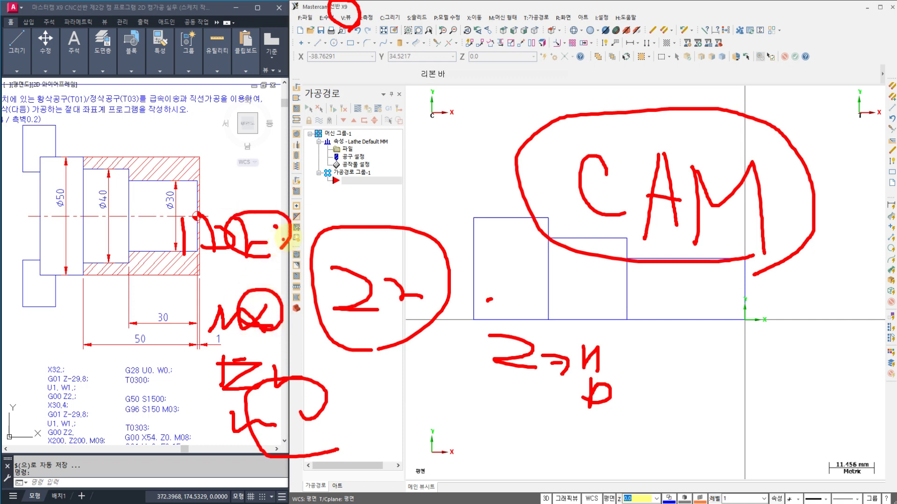
pyautogui.moveTo(300, 161)
pyautogui.mouseDown()
pyautogui.moveTo(245, 91)
pyautogui.moveTo(304, 165)
pyautogui.moveTo(426, 99)
pyautogui.moveTo(417, 82)
pyautogui.mouseUp()
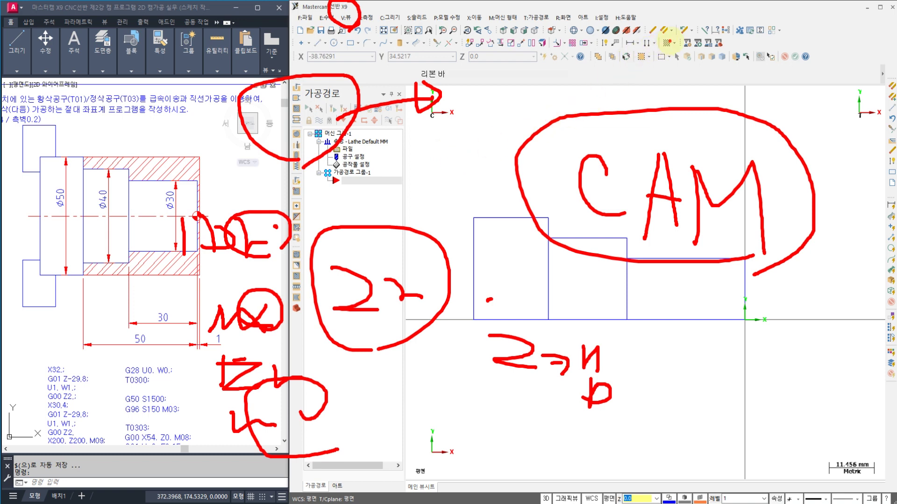
pyautogui.moveTo(670, 18); pyautogui.dragTo(666, 41)
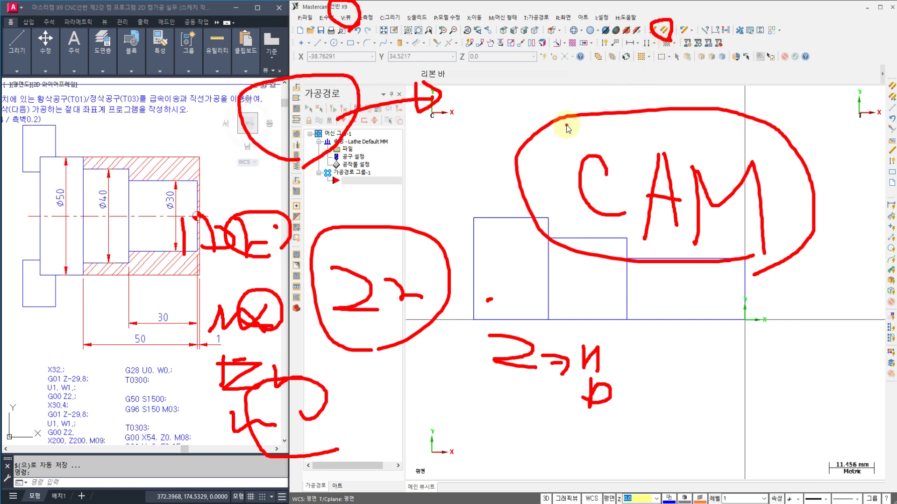
pyautogui.press('Escape')
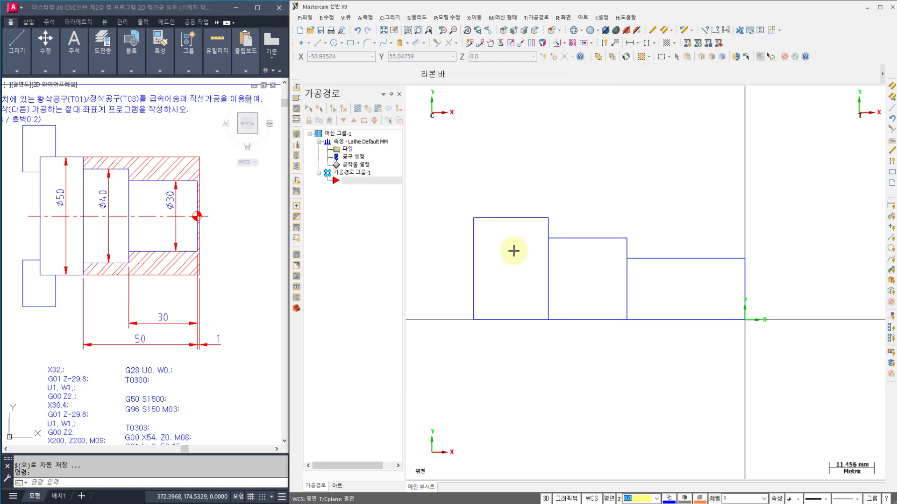
# Step: Switch to the Notepad lesson outline and review the Mastercam sketch and duplicate-removal item in the work order
pyautogui.moveTo(498, 503)
pyautogui.click(496, 481)
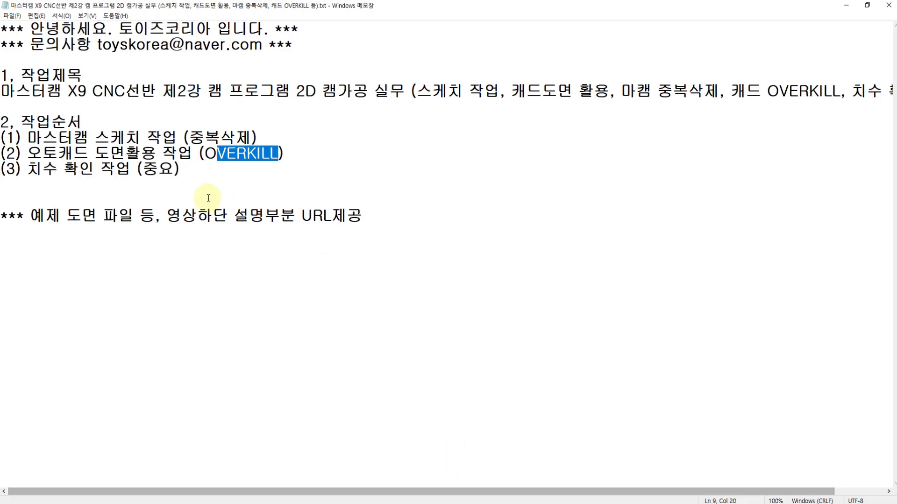
pyautogui.click(33, 142)
pyautogui.moveTo(70, 138); pyautogui.dragTo(285, 132)
pyautogui.click(285, 132)
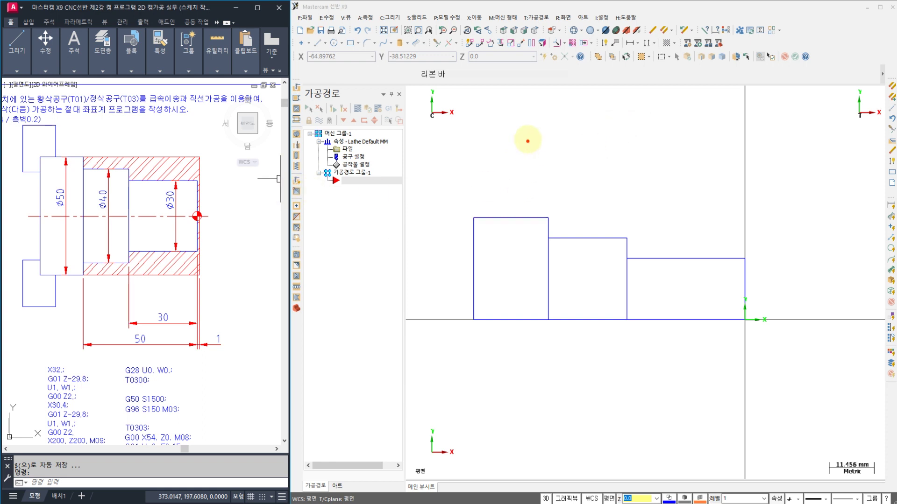
pyautogui.moveTo(501, 112); pyautogui.dragTo(504, 180)
pyautogui.moveTo(504, 133); pyautogui.dragTo(503, 164)
pyautogui.moveTo(529, 126); pyautogui.dragTo(537, 194)
pyautogui.moveTo(546, 152); pyautogui.dragTo(563, 155)
pyautogui.moveTo(593, 122)
pyautogui.mouseDown()
pyautogui.moveTo(636, 133)
pyautogui.moveTo(631, 159)
pyautogui.moveTo(643, 133)
pyautogui.moveTo(616, 336)
pyautogui.mouseUp()
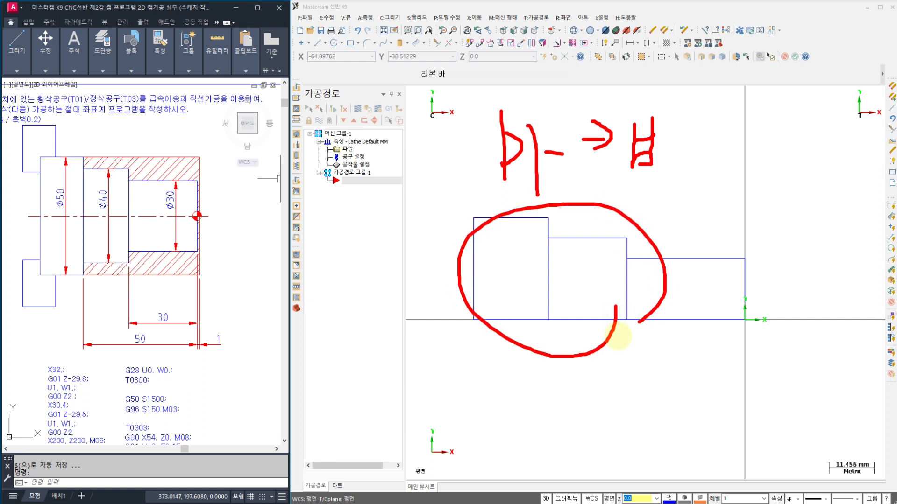
pyautogui.moveTo(504, 359)
pyautogui.mouseDown()
pyautogui.moveTo(476, 395)
pyautogui.moveTo(499, 405)
pyautogui.mouseUp()
pyautogui.moveTo(518, 399)
pyautogui.mouseDown()
pyautogui.moveTo(531, 365)
pyautogui.moveTo(575, 374)
pyautogui.mouseUp()
pyautogui.moveTo(621, 374)
pyautogui.mouseDown()
pyautogui.moveTo(631, 379)
pyautogui.moveTo(625, 411)
pyautogui.mouseUp()
pyautogui.moveTo(659, 392)
pyautogui.mouseDown()
pyautogui.moveTo(668, 396)
pyautogui.moveTo(567, 371)
pyautogui.moveTo(579, 372)
pyautogui.mouseUp()
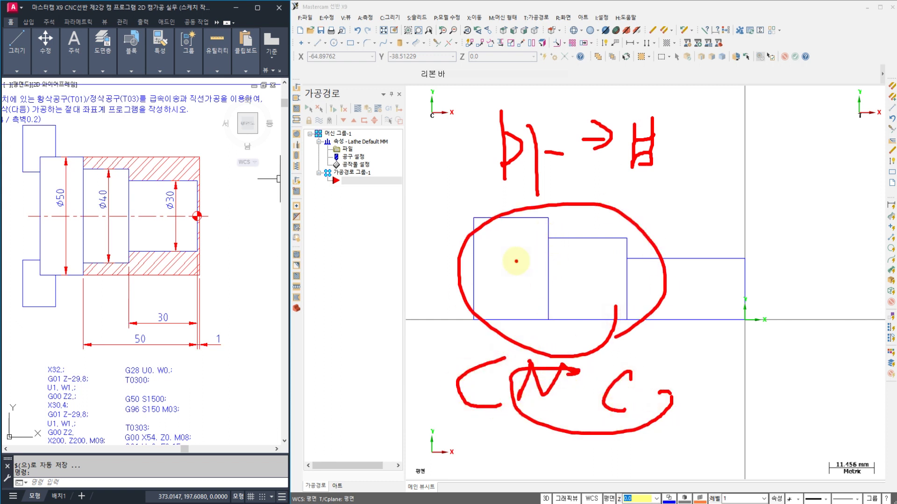
pyautogui.moveTo(516, 260); pyautogui.dragTo(565, 280)
pyautogui.moveTo(560, 261); pyautogui.dragTo(572, 274)
pyautogui.moveTo(502, 238)
pyautogui.mouseDown()
pyautogui.moveTo(499, 293)
pyautogui.moveTo(593, 280)
pyautogui.moveTo(500, 297)
pyautogui.mouseUp()
pyautogui.moveTo(399, 273); pyautogui.dragTo(444, 272)
pyautogui.moveTo(411, 244); pyautogui.dragTo(408, 295)
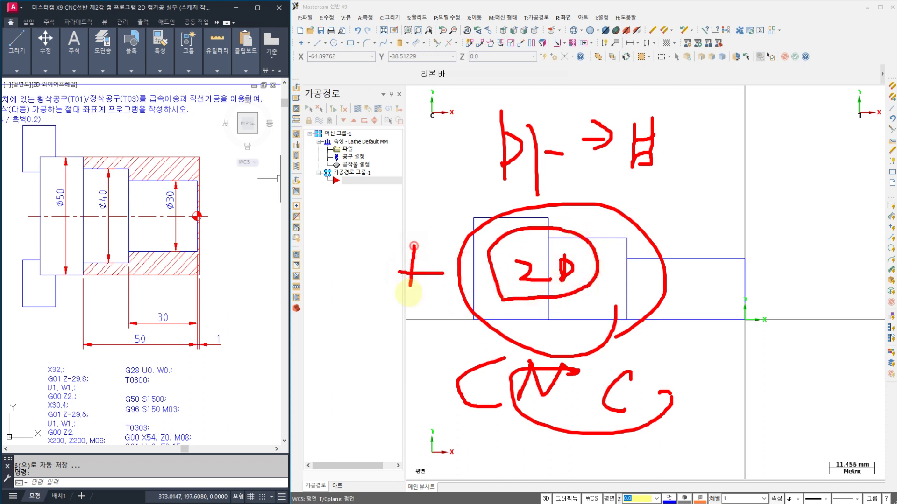
pyautogui.moveTo(212, 248)
pyautogui.mouseDown()
pyautogui.moveTo(272, 270)
pyautogui.moveTo(250, 310)
pyautogui.mouseUp()
pyautogui.moveTo(220, 285); pyautogui.dragTo(296, 267)
pyautogui.moveTo(296, 257); pyautogui.dragTo(294, 340)
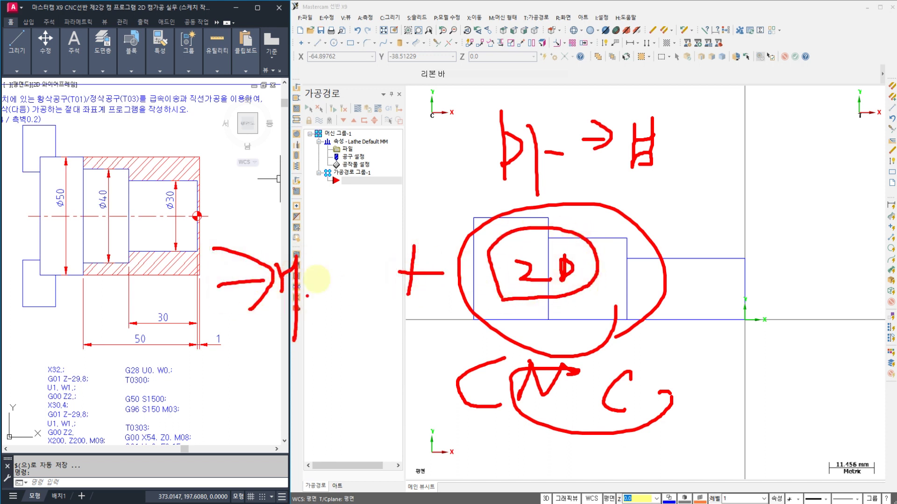
pyautogui.moveTo(321, 268)
pyautogui.mouseDown()
pyautogui.moveTo(357, 286)
pyautogui.moveTo(347, 295)
pyautogui.moveTo(212, 278)
pyautogui.moveTo(370, 294)
pyautogui.moveTo(355, 332)
pyautogui.mouseUp()
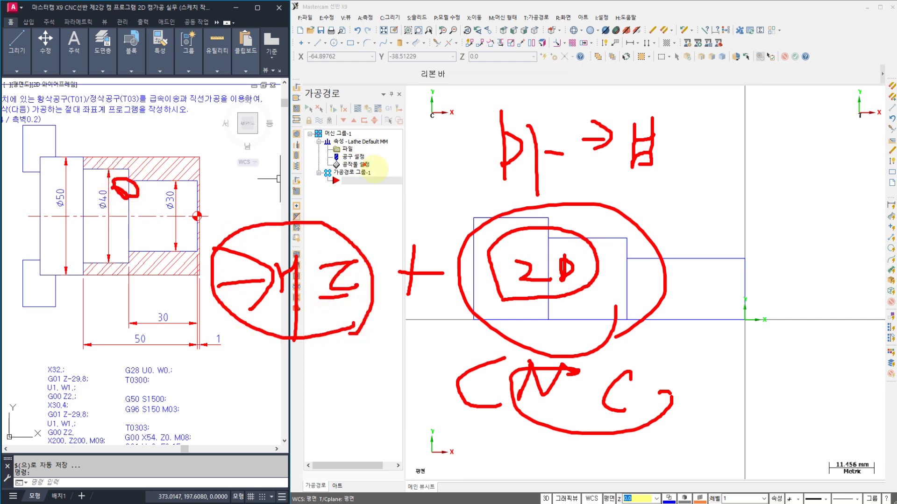
pyautogui.moveTo(381, 191); pyautogui.dragTo(527, 205)
pyautogui.moveTo(428, 147); pyautogui.dragTo(212, 154)
pyautogui.moveTo(206, 119)
pyautogui.mouseDown()
pyautogui.moveTo(223, 173)
pyautogui.moveTo(214, 119)
pyautogui.mouseUp()
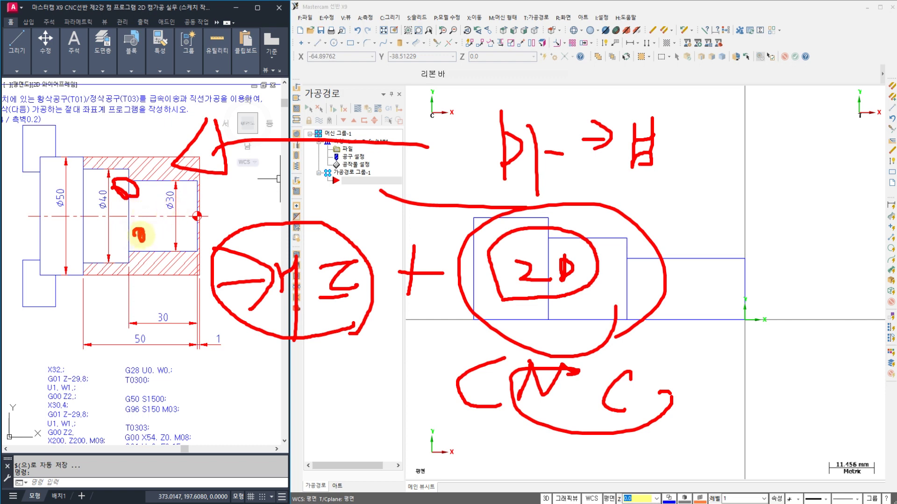
pyautogui.moveTo(138, 233)
pyautogui.mouseDown()
pyautogui.moveTo(374, 185)
pyautogui.moveTo(353, 206)
pyautogui.moveTo(355, 161)
pyautogui.mouseUp()
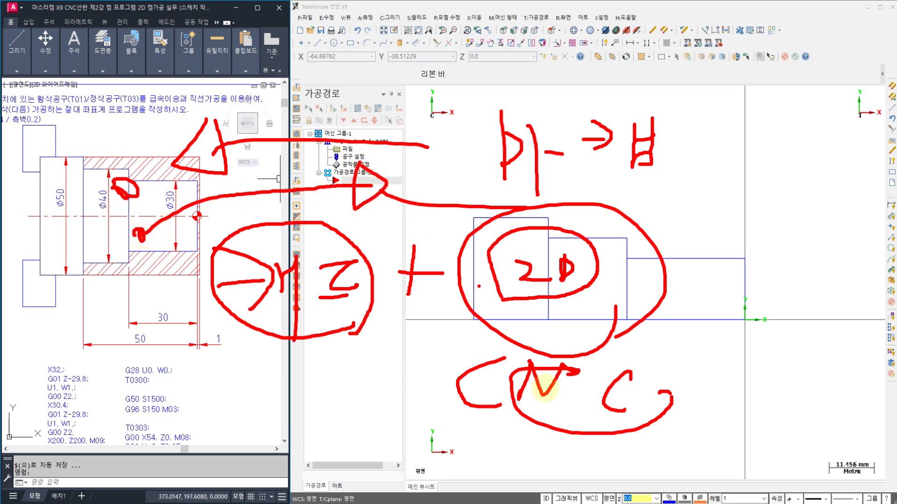
pyautogui.moveTo(449, 417)
pyautogui.mouseDown()
pyautogui.moveTo(522, 457)
pyautogui.moveTo(638, 380)
pyautogui.mouseUp()
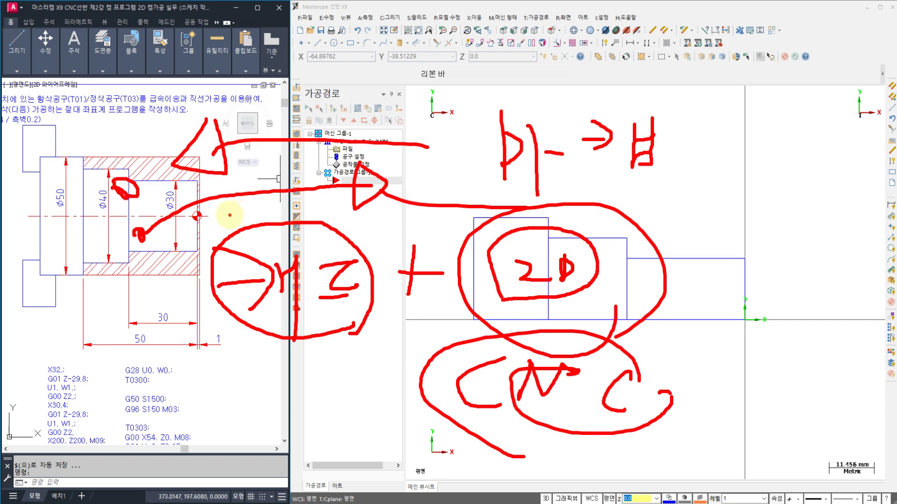
pyautogui.press('Escape')
# Step: Switch to AutoCAD and delete the red hatching around the stepped shaft together with its selected boundary lines
pyautogui.click(232, 214)
pyautogui.press('Escape')
pyautogui.press('Escape')
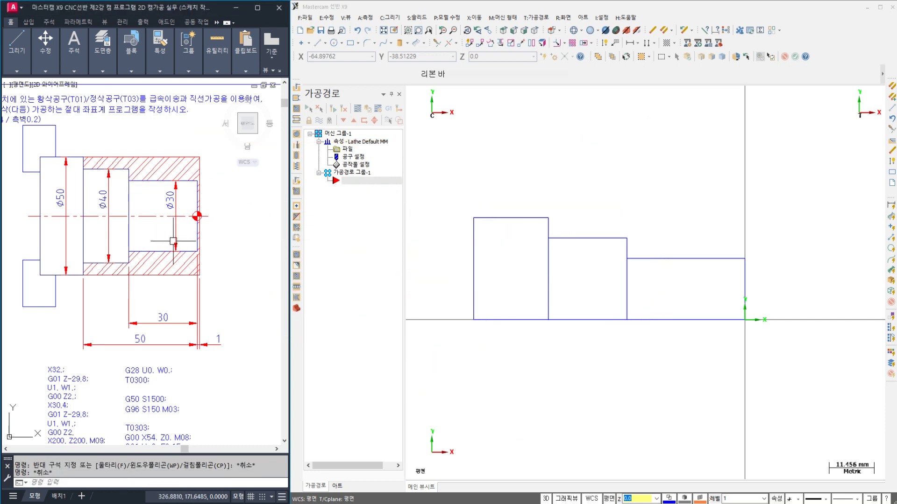
pyautogui.moveTo(148, 265); pyautogui.dragTo(136, 275, button='middle')
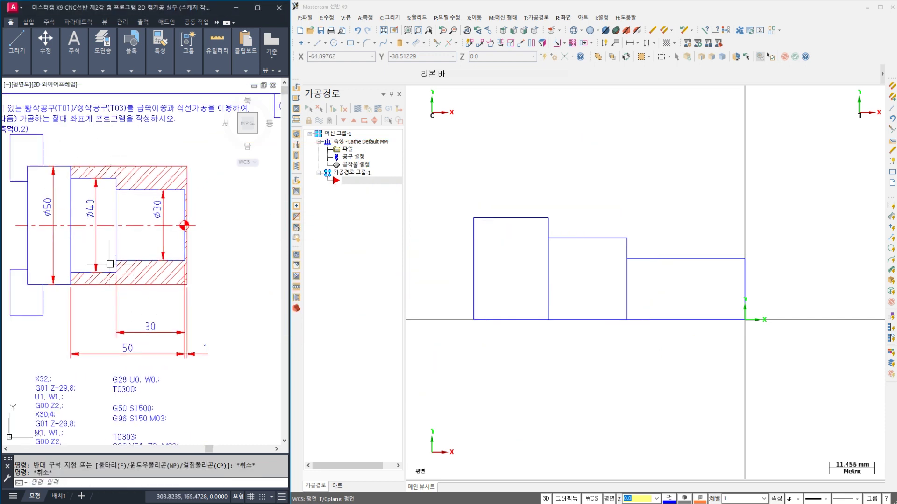
pyautogui.click(200, 175)
pyautogui.click(189, 163)
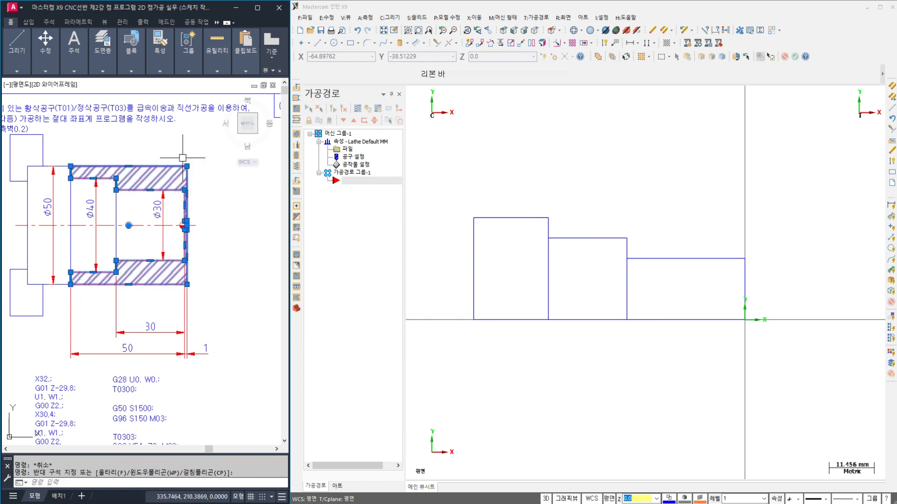
pyautogui.press('Delete')
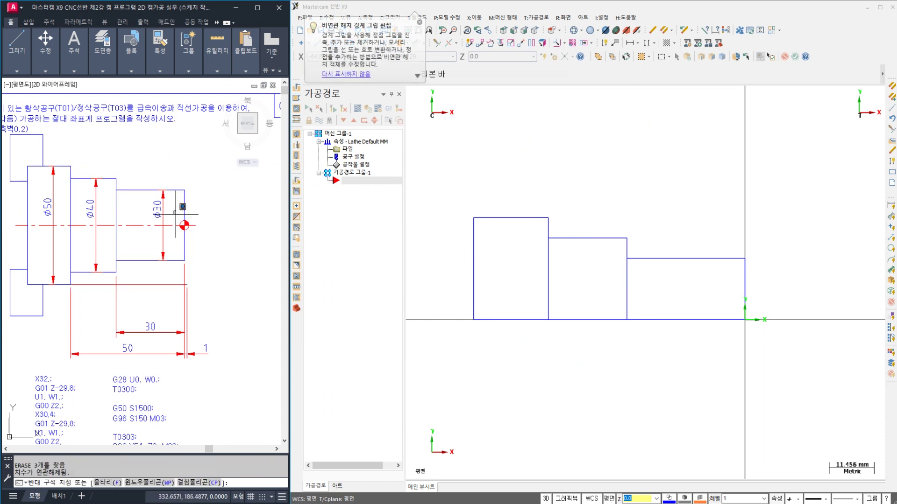
# Step: Erase the leftover horizontal stock line below the shaft's Ø40 and Ø30 sections
pyautogui.click(162, 286)
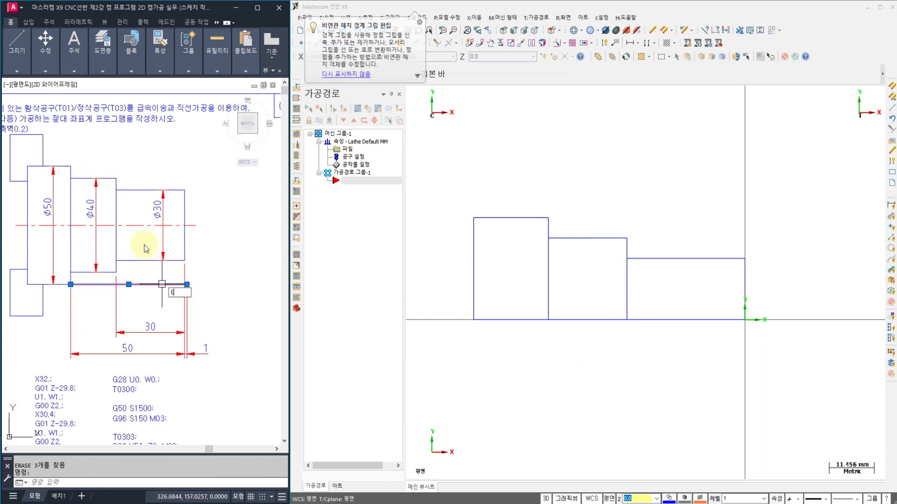
pyautogui.write('e')
pyautogui.press('Return')
# Step: Inspect the extent of the vertical shoulder line between the Ø40 and Ø30 sections, leaving it deselected
pyautogui.moveTo(166, 198); pyautogui.dragTo(180, 206, button='middle')
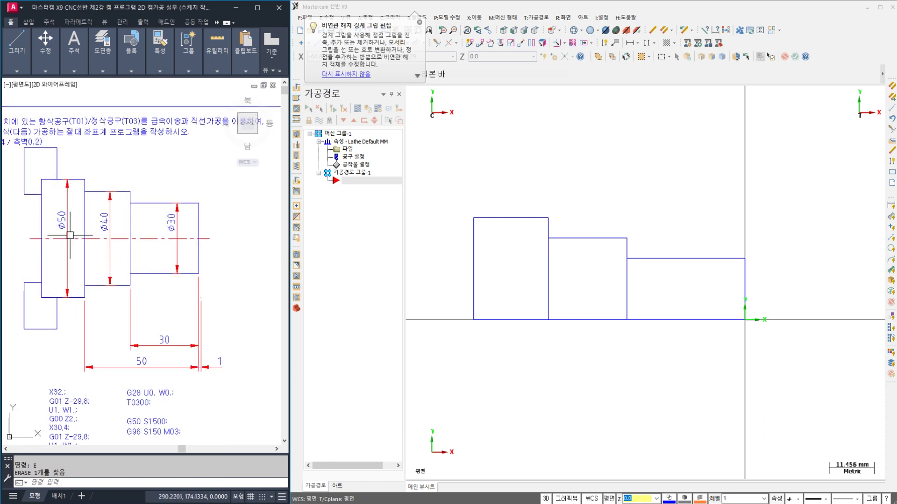
pyautogui.scroll(2, 125, 230)
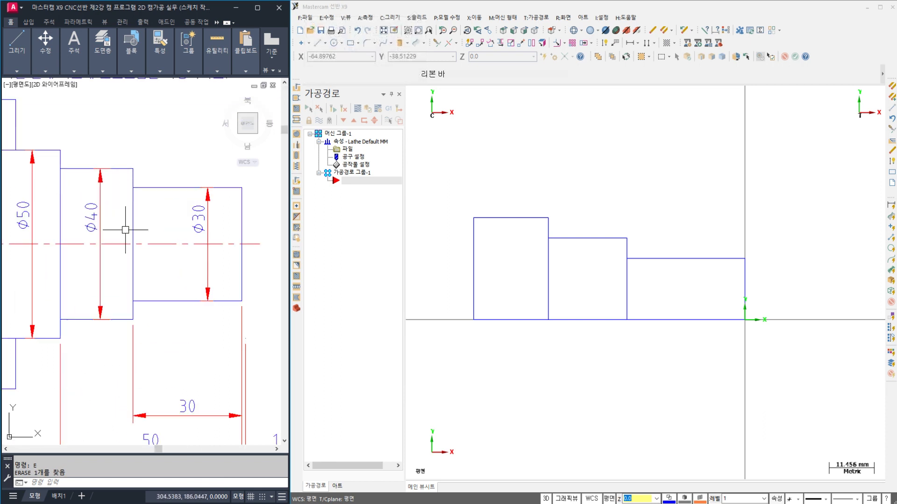
pyautogui.click(135, 214)
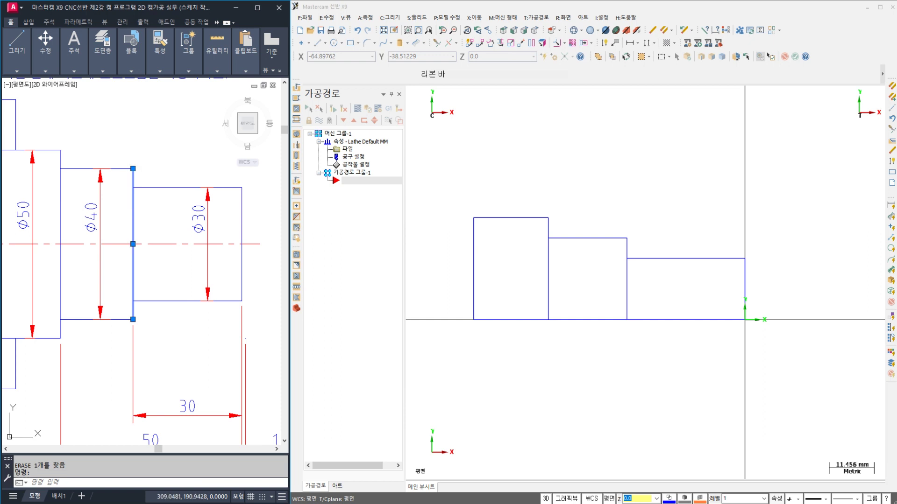
pyautogui.press('Escape')
pyautogui.scroll(-2, 155, 201)
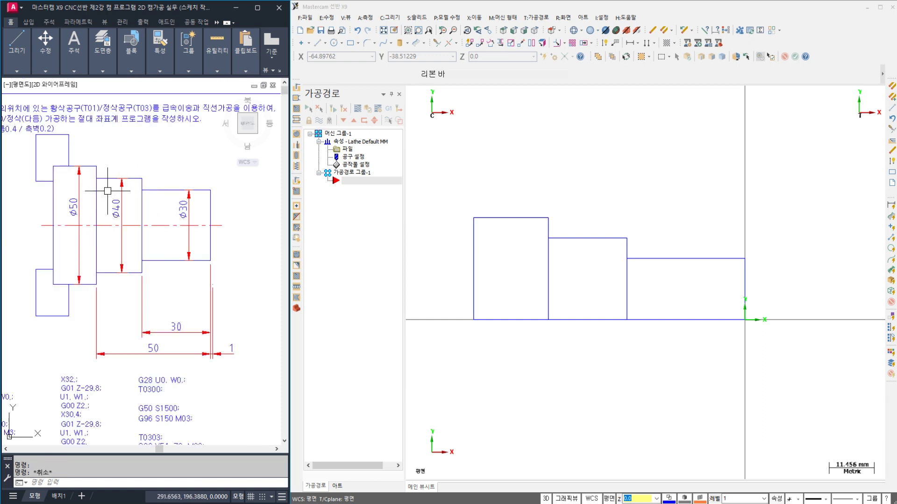
pyautogui.moveTo(74, 190); pyautogui.dragTo(92, 203, button='middle')
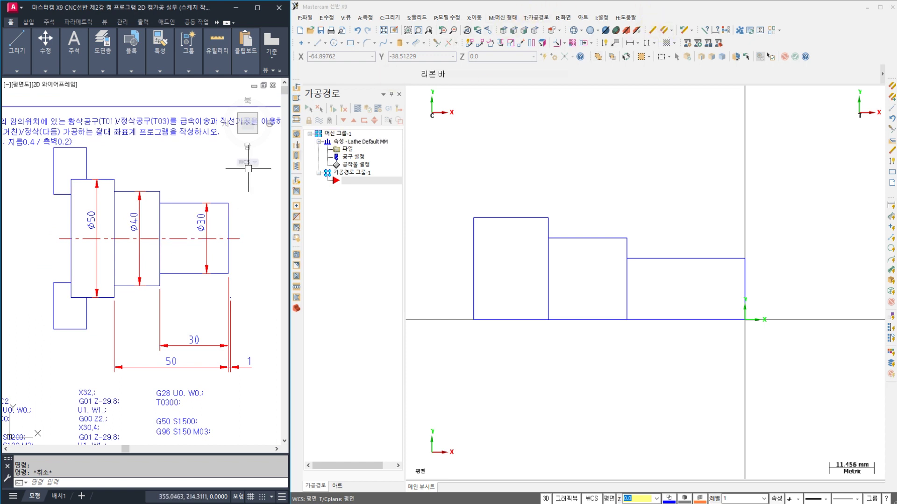
# Step: Run OVERKILL on the whole stepped-shaft view, accepting the existing comparison tolerance and options
pyautogui.click(147, 181)
pyautogui.press('Escape')
pyautogui.press('Escape')
pyautogui.press('Escape')
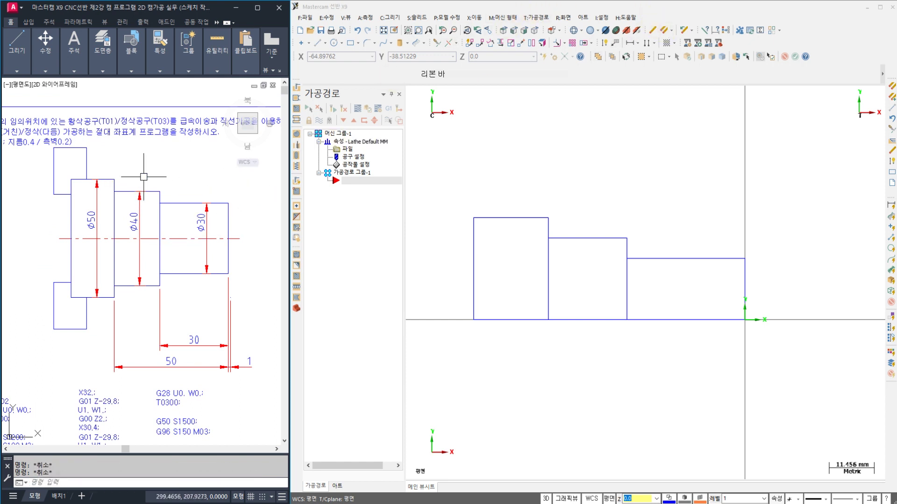
pyautogui.write('OVERKILL')
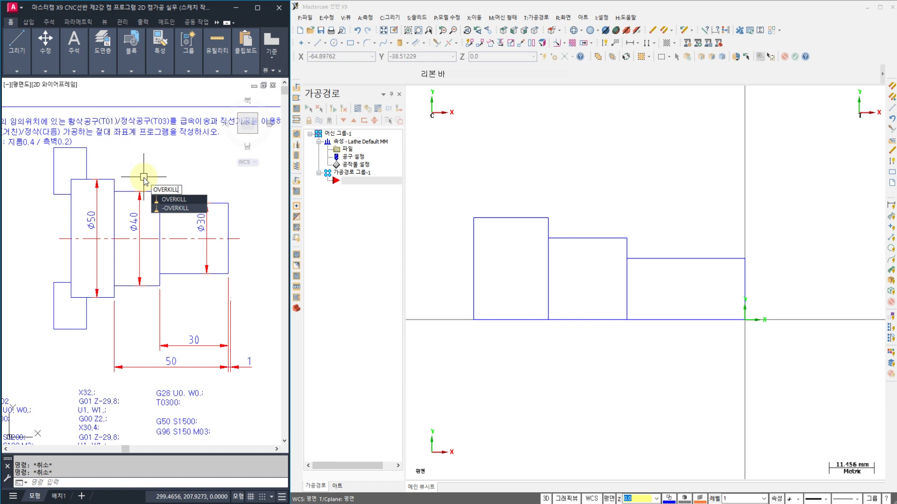
pyautogui.press('Return')
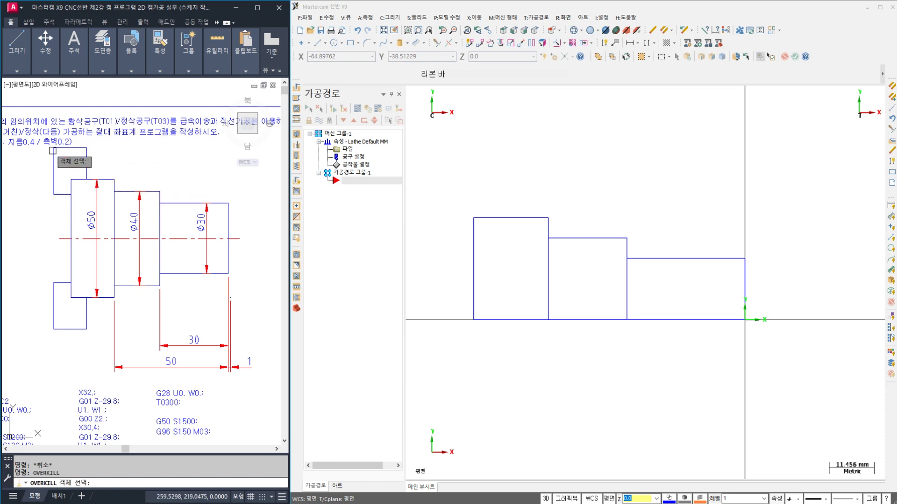
pyautogui.click(24, 95)
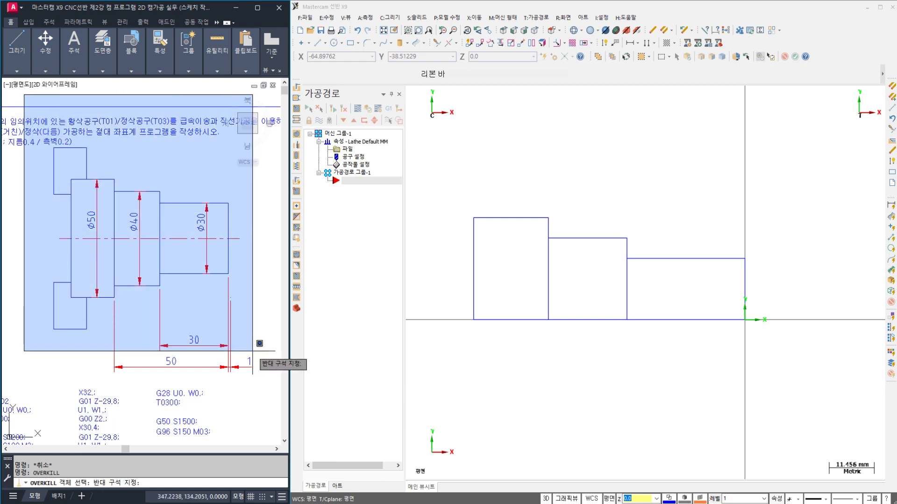
pyautogui.click(279, 372)
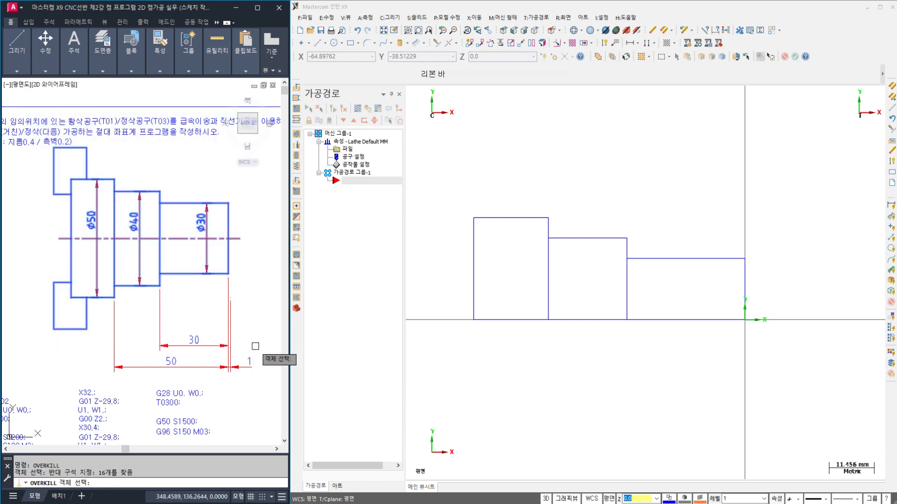
pyautogui.rightClick(203, 320)
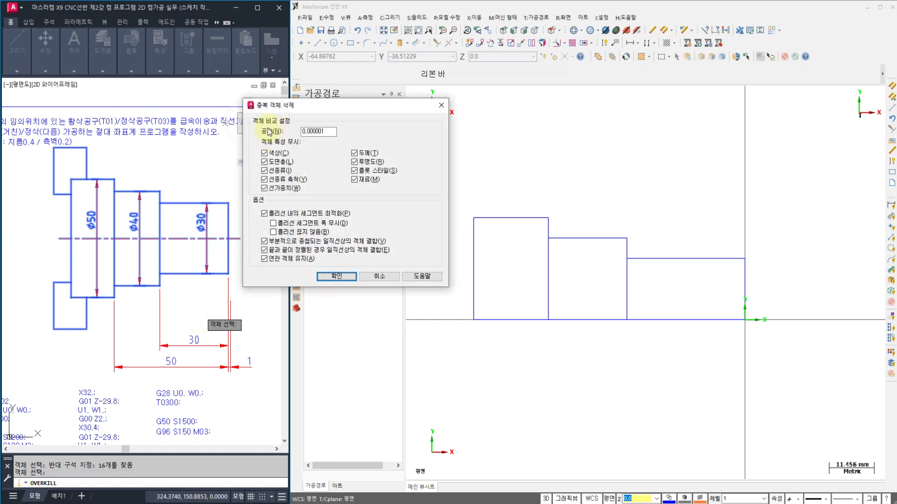
pyautogui.click(335, 276)
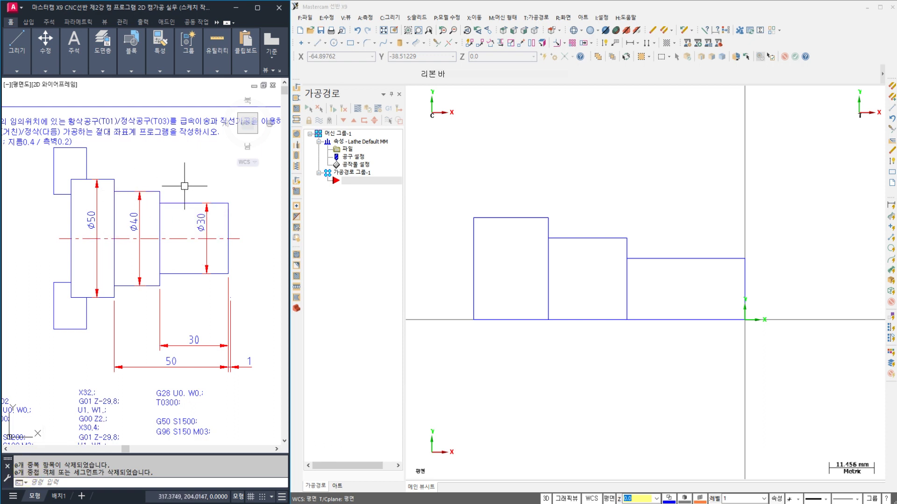
# Step: Draw a duplicate line over the full upper edge of the Ø40 section
pyautogui.write('L')
pyautogui.press('Return')
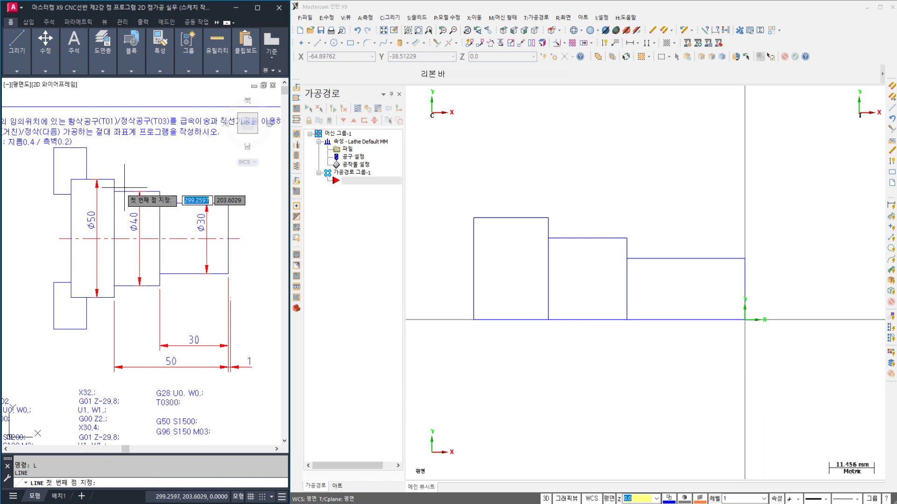
pyautogui.scroll(2, 113, 188)
pyautogui.click(185, 193)
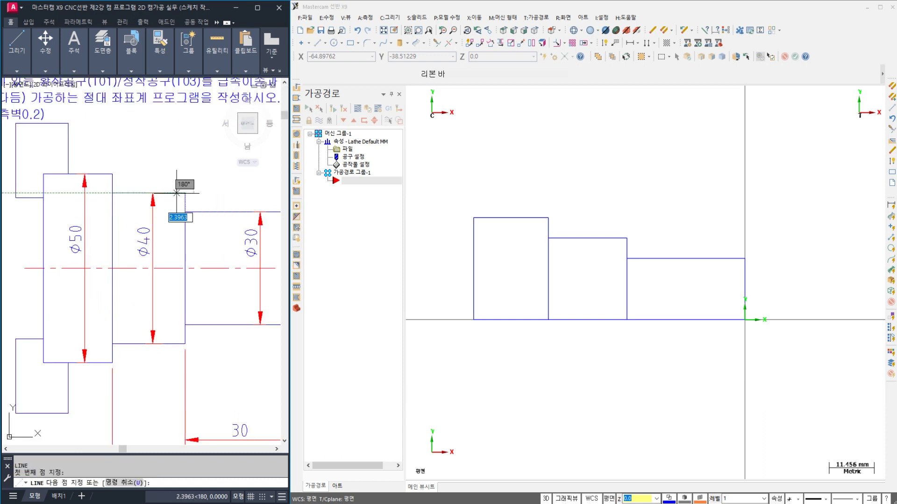
pyautogui.click(111, 193)
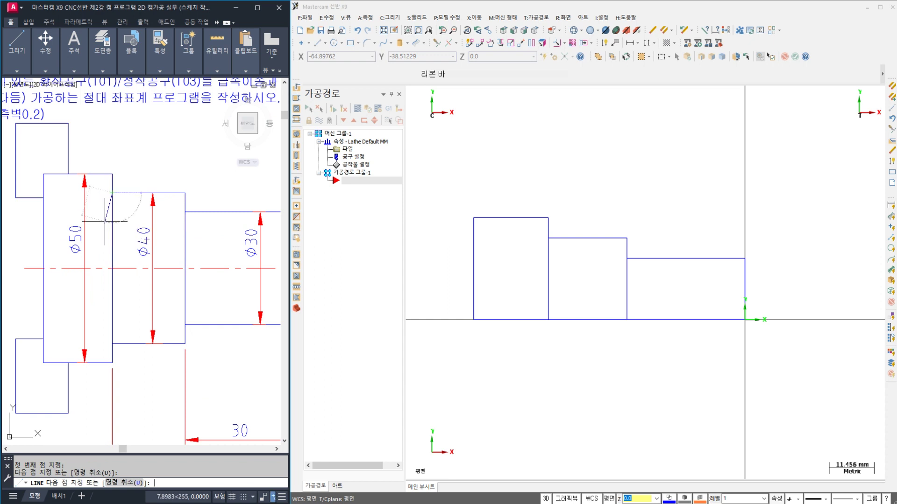
pyautogui.press('Return')
# Step: Draw overlapping vertical lines down to the centreline from the upper corners of the Ø40/Ø30 and Ø50/Ø40 shoulders
pyautogui.write('L')
pyautogui.press('Return')
pyautogui.click(185, 211)
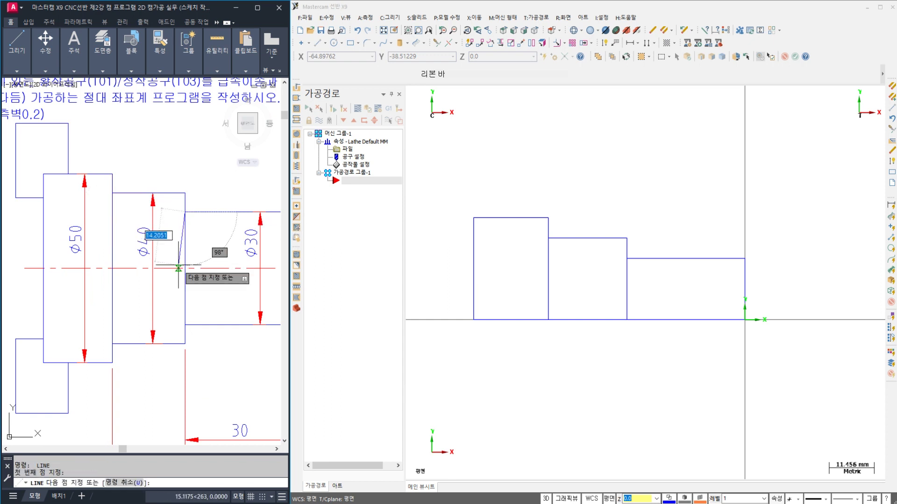
pyautogui.press('Return')
pyautogui.press('Return')
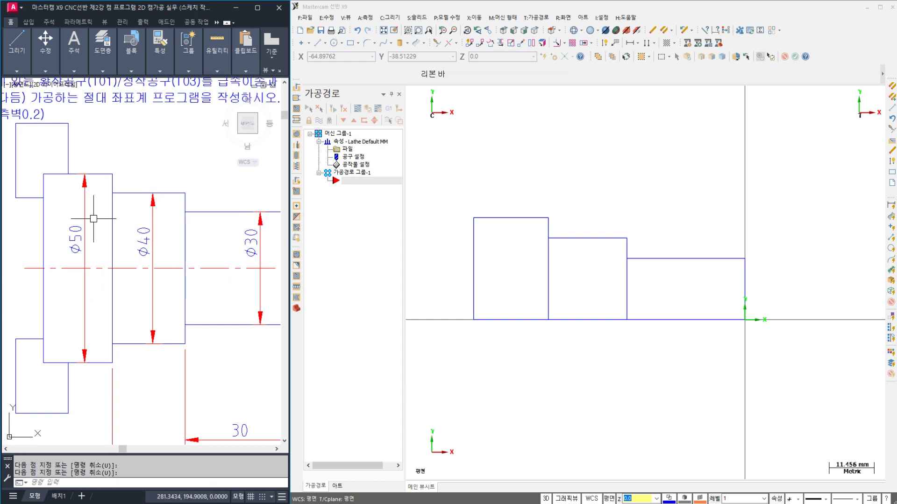
pyautogui.click(113, 268)
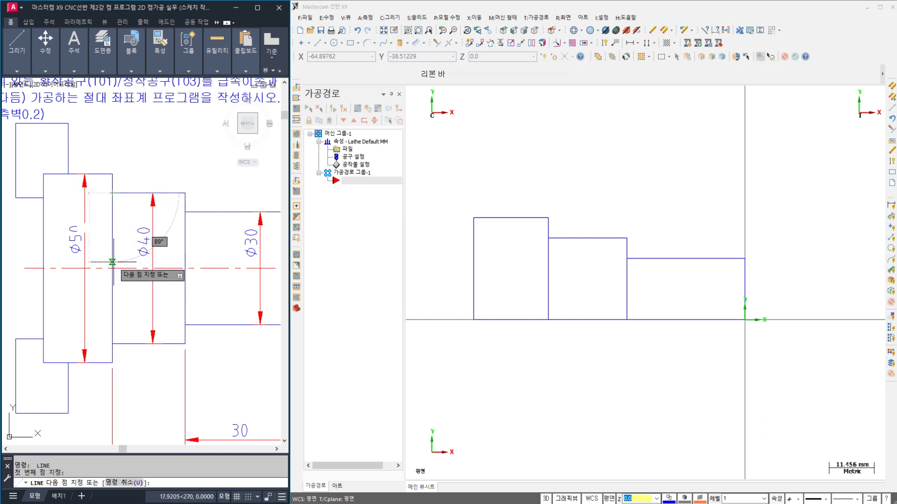
pyautogui.press('Escape')
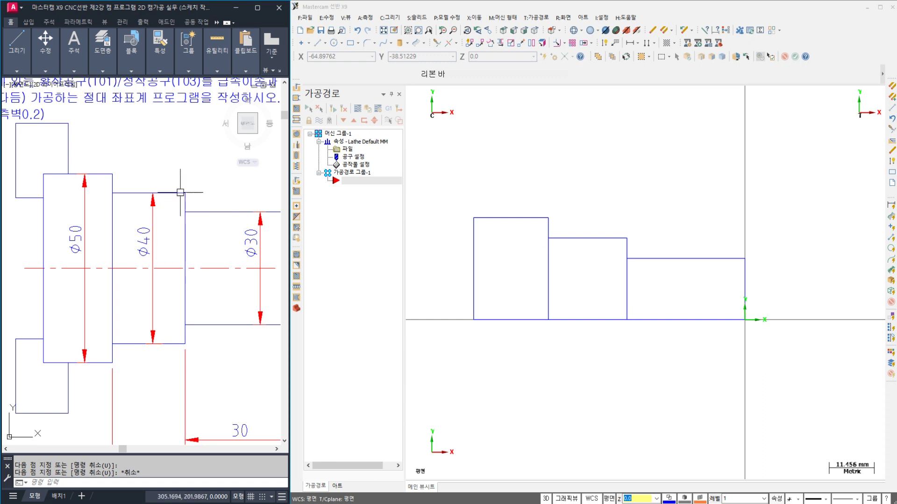
# Step: Run OVERKILL on the shaft view and its 30 dimension to remove the overlapping lines, accepting the existing options
pyautogui.scroll(-3, 117, 252)
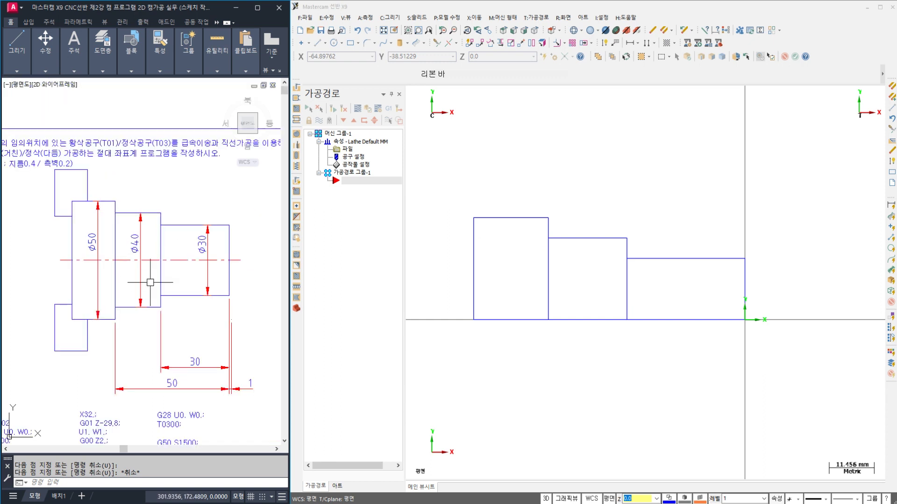
pyautogui.scroll(3, 160, 226)
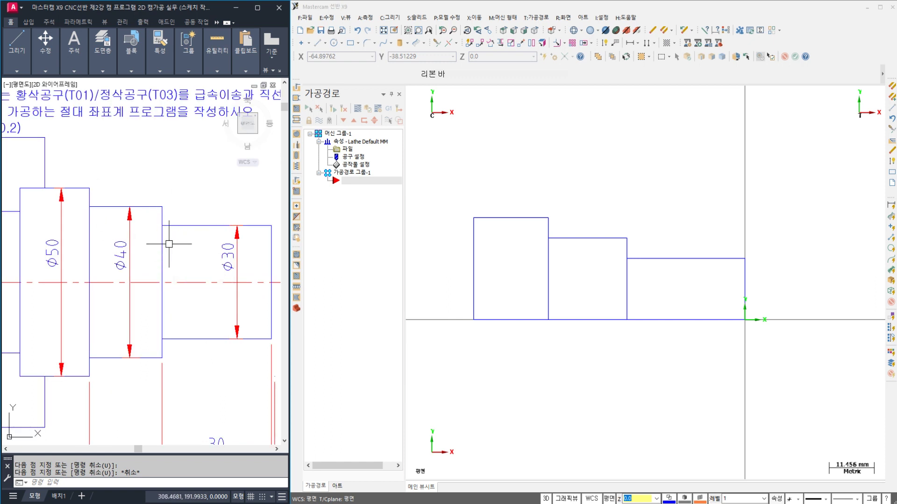
pyautogui.scroll(-2, 177, 252)
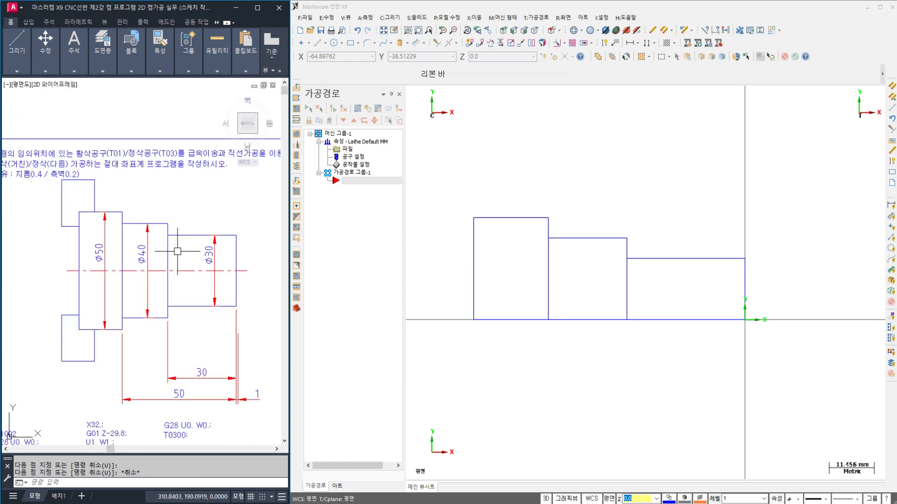
pyautogui.write('ov')
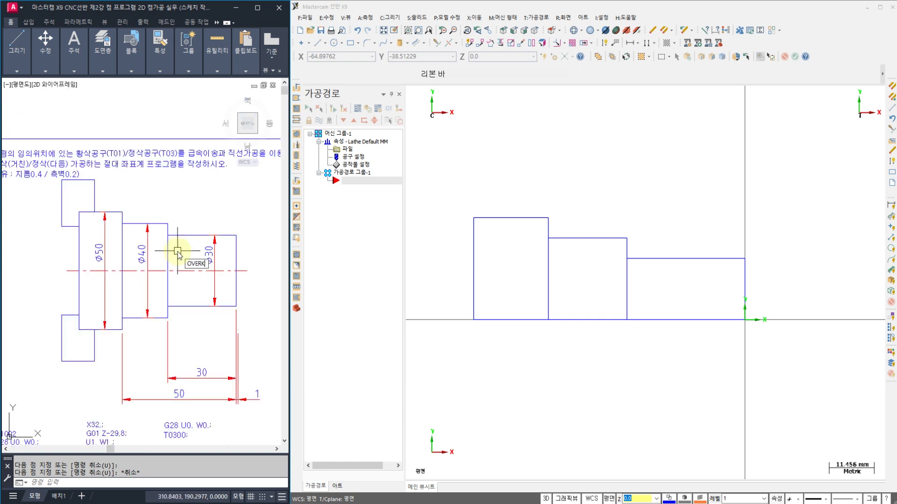
pyautogui.write('erkill')
pyautogui.press('Return')
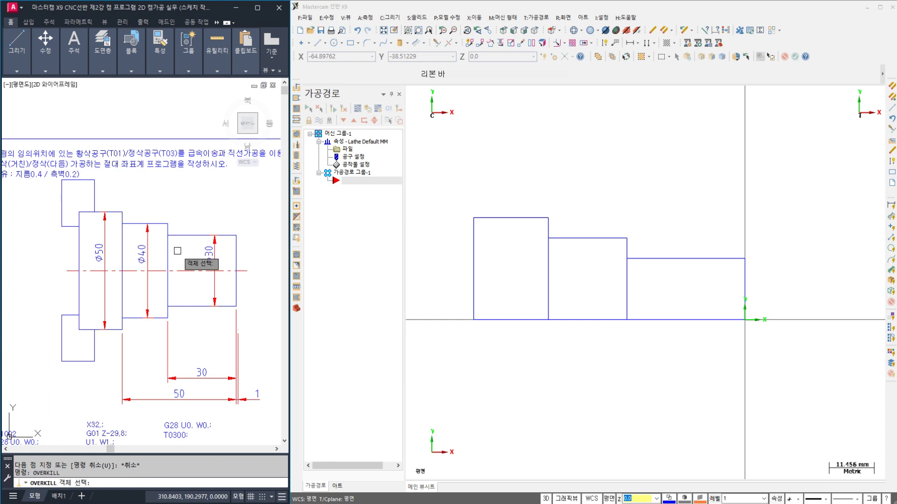
pyautogui.click(19, 119)
pyautogui.moveTo(19, 119); pyautogui.dragTo(264, 395)
pyautogui.press('Return')
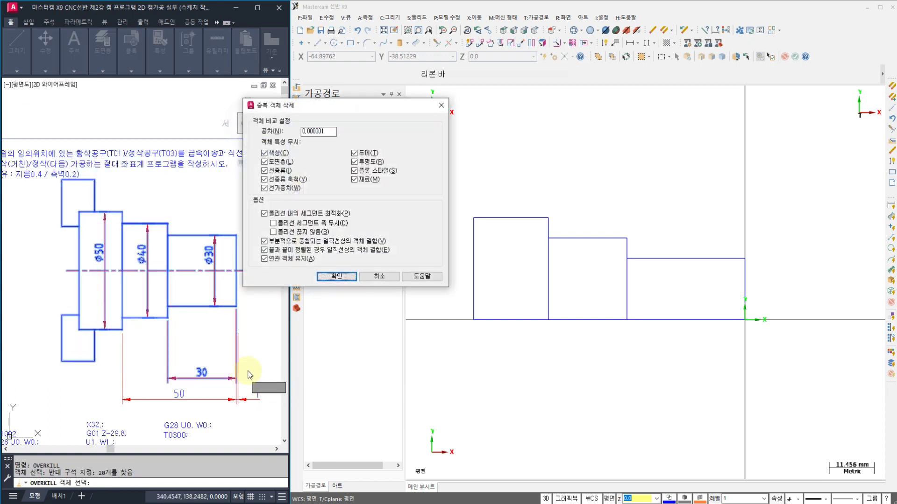
pyautogui.click(331, 277)
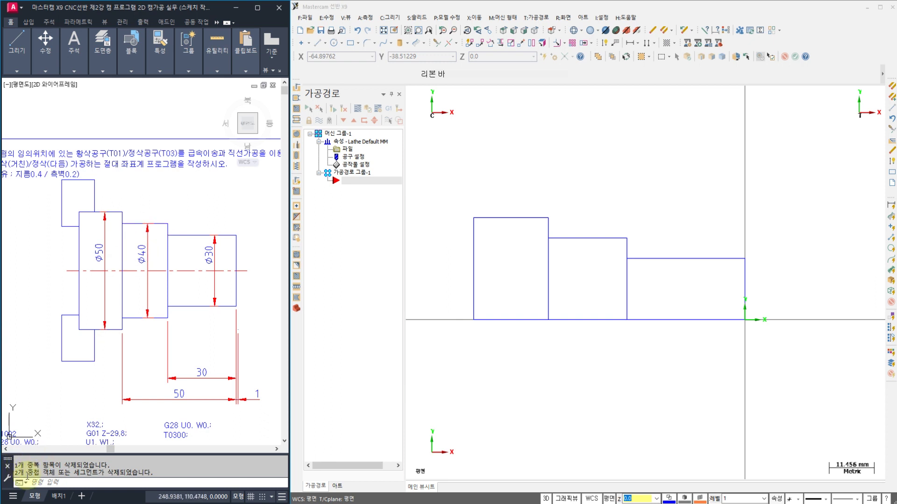
# Step: Inspect the extent of the shoulder line between the Ø40 and Ø30 sections, leaving it deselected
pyautogui.scroll(2, 178, 246)
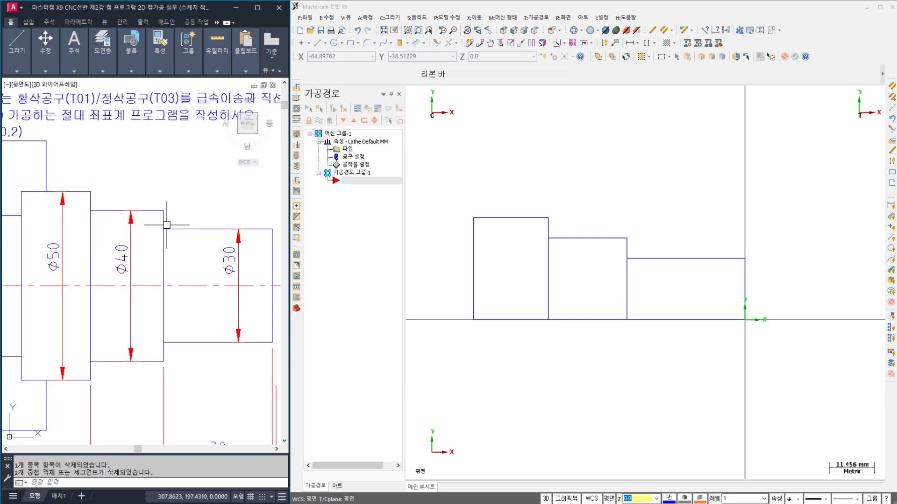
pyautogui.click(167, 230)
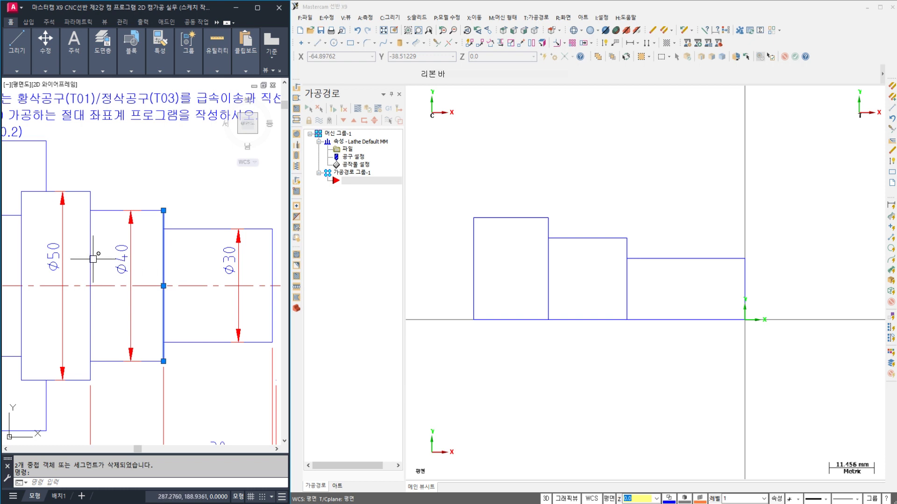
pyautogui.press('Escape')
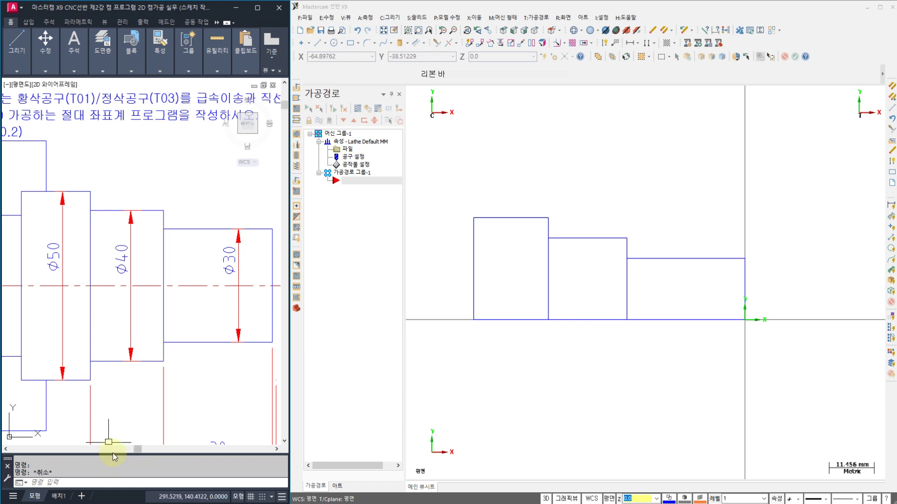
# Step: Enlarge the command history area to show the OVERKILL report, and recheck the Ø40/Ø30 shoulder line
pyautogui.moveTo(110, 454); pyautogui.dragTo(114, 401)
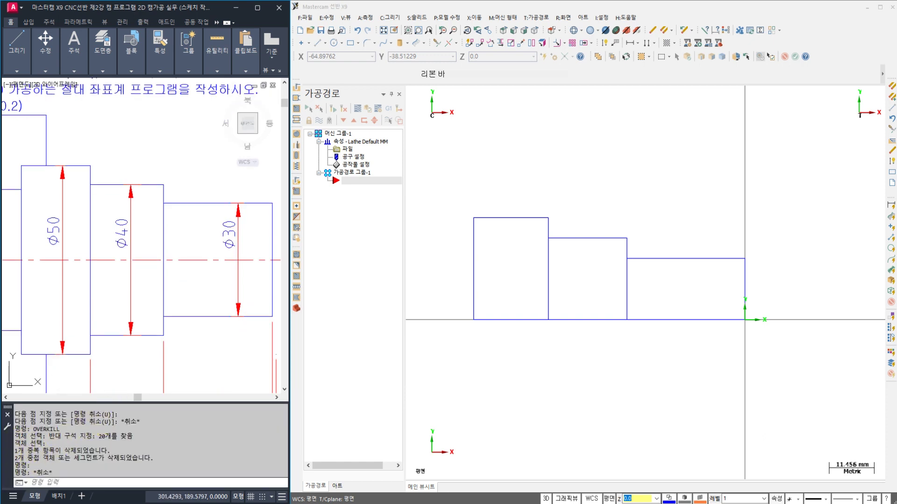
pyautogui.press('Escape')
pyautogui.click(163, 224)
pyautogui.press('Escape')
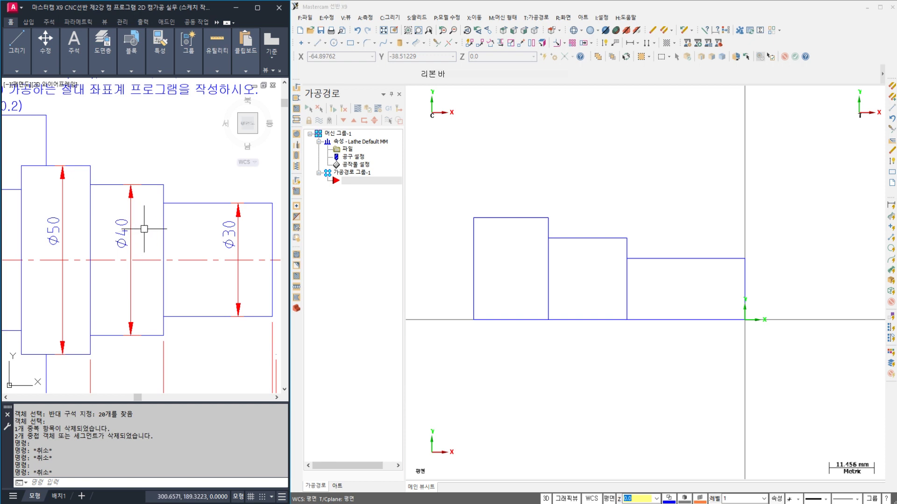
# Step: Draw a partly overlapping line on the Ø30 section's upper edge, from the end-face corner to just short of the shoulder, and check its extent
pyautogui.click(550, 274)
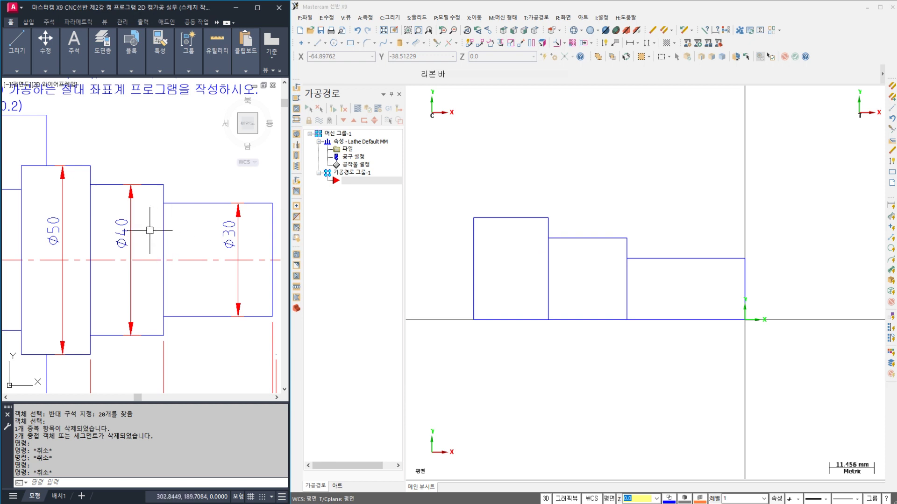
pyautogui.press('Return')
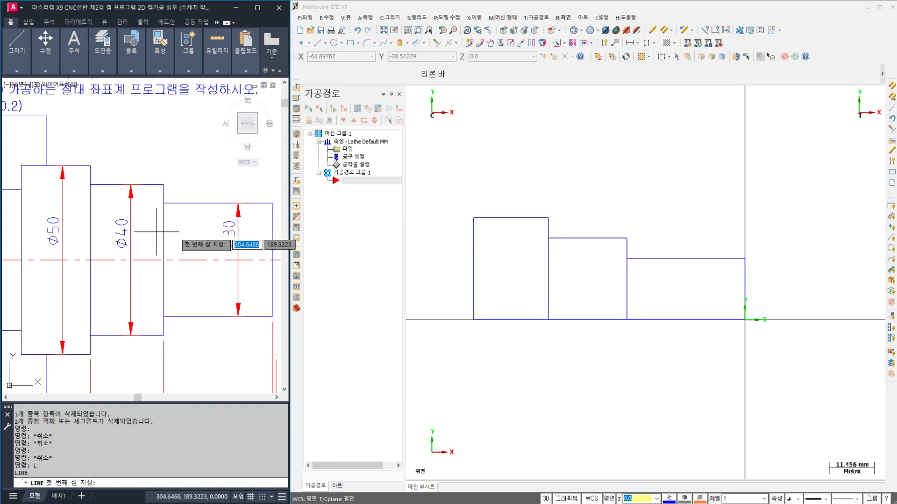
pyautogui.click(272, 203)
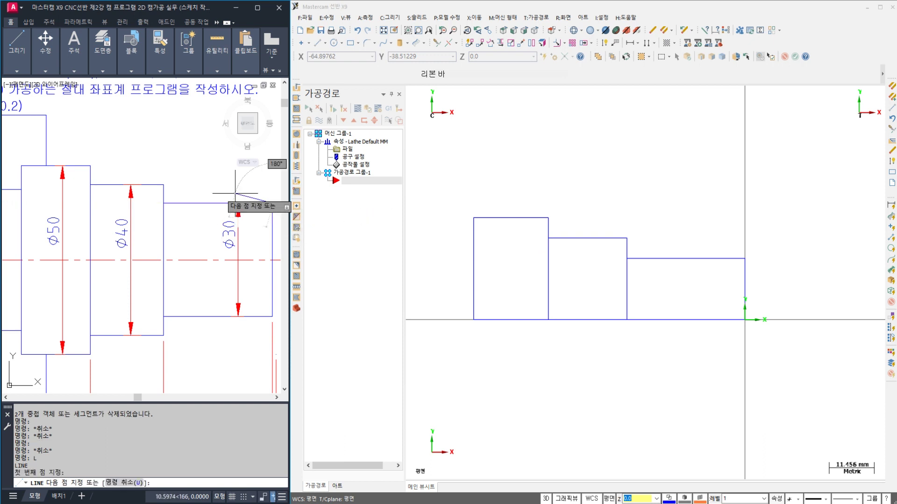
pyautogui.click(183, 203)
pyautogui.press('Escape')
pyautogui.press('Escape')
pyautogui.scroll(-2, 182, 227)
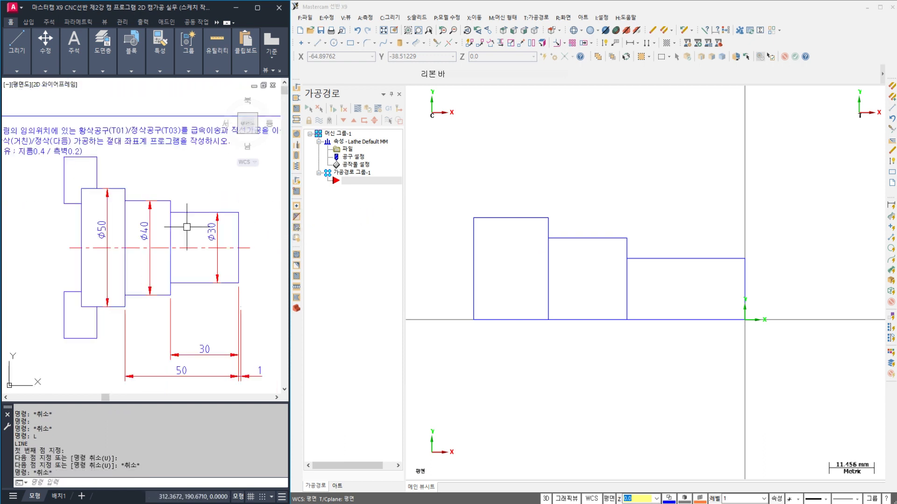
pyautogui.click(194, 213)
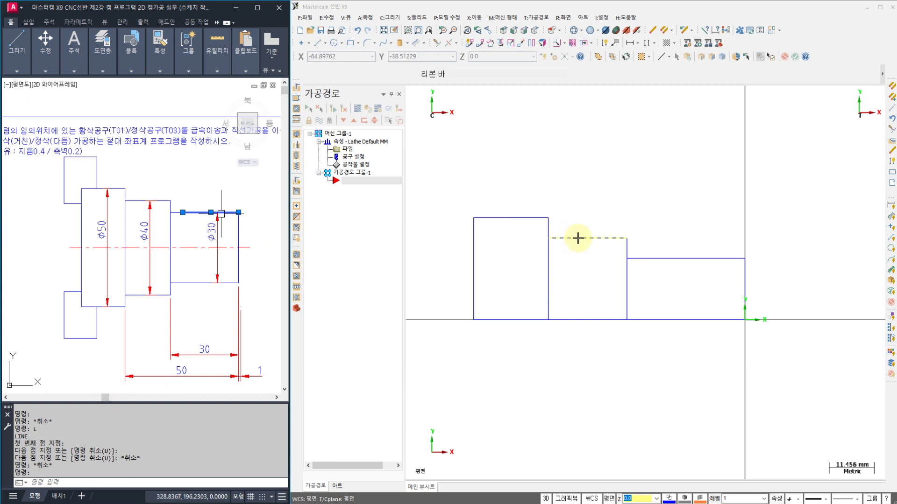
pyautogui.press('Escape')
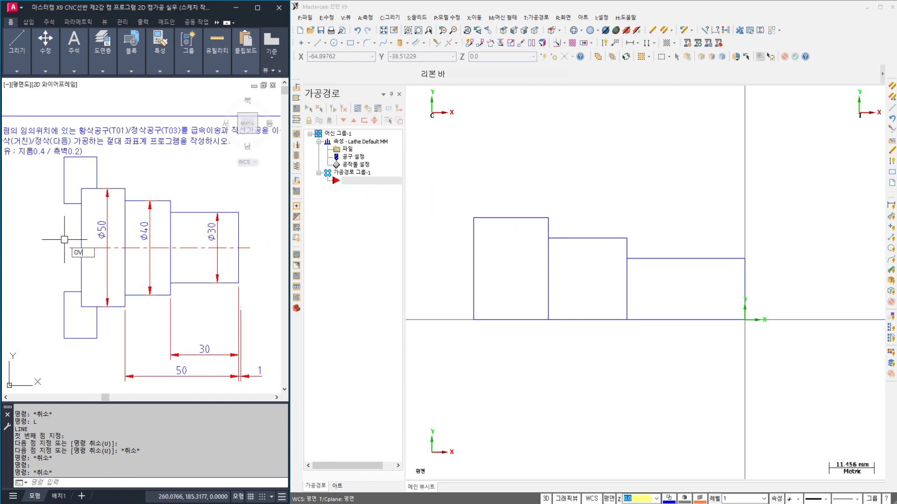
# Step: Run OVERKILL on the shaft view to merge the partly overlapping line on the Ø30 section, accepting the existing options
pyautogui.write('OVERKILL')
pyautogui.press('Return')
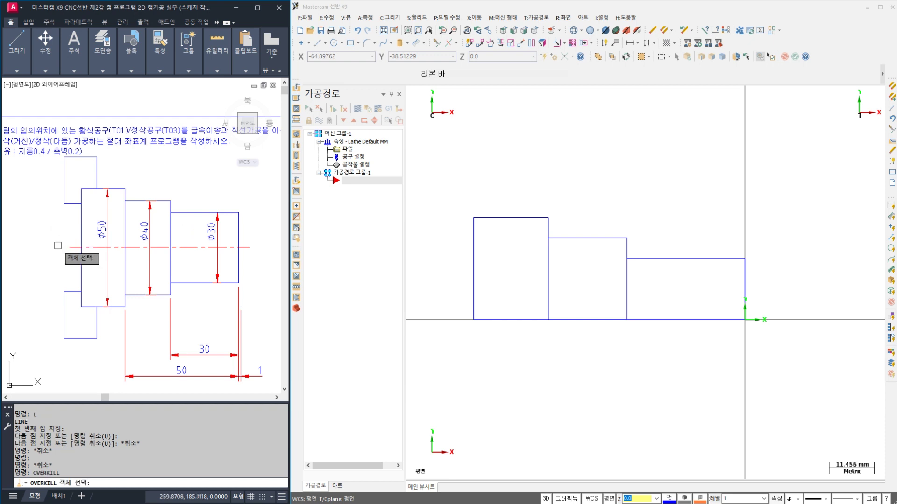
pyautogui.click(30, 98)
pyautogui.click(239, 336)
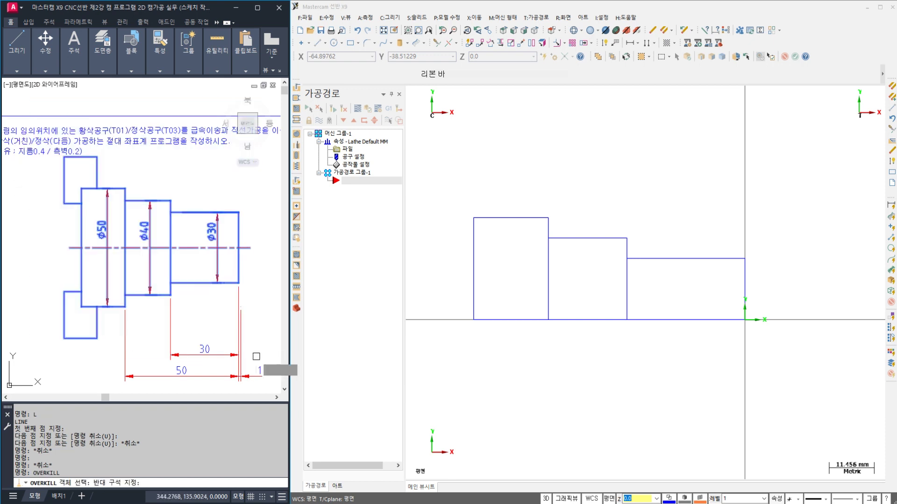
pyautogui.press('Return')
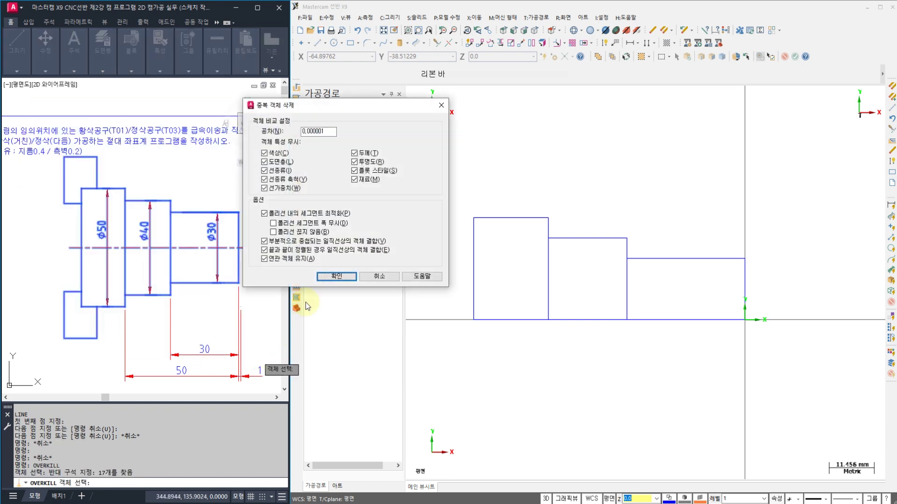
pyautogui.click(336, 277)
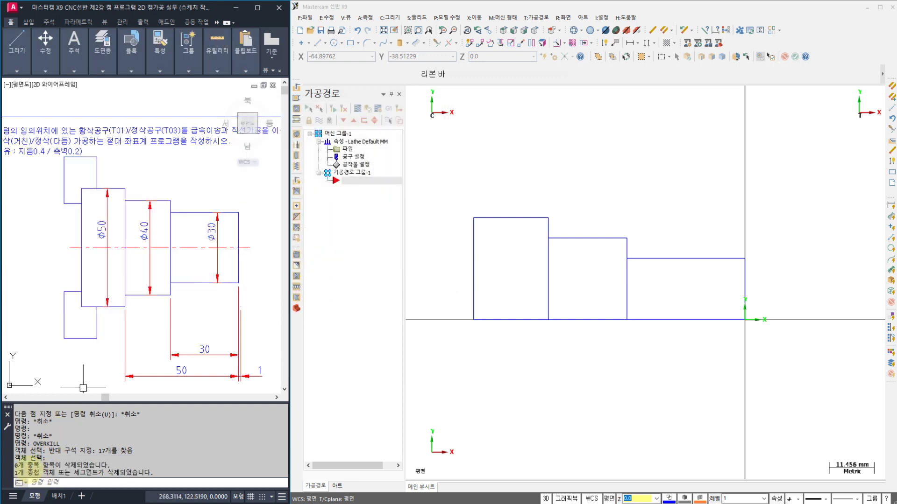
pyautogui.click(131, 160)
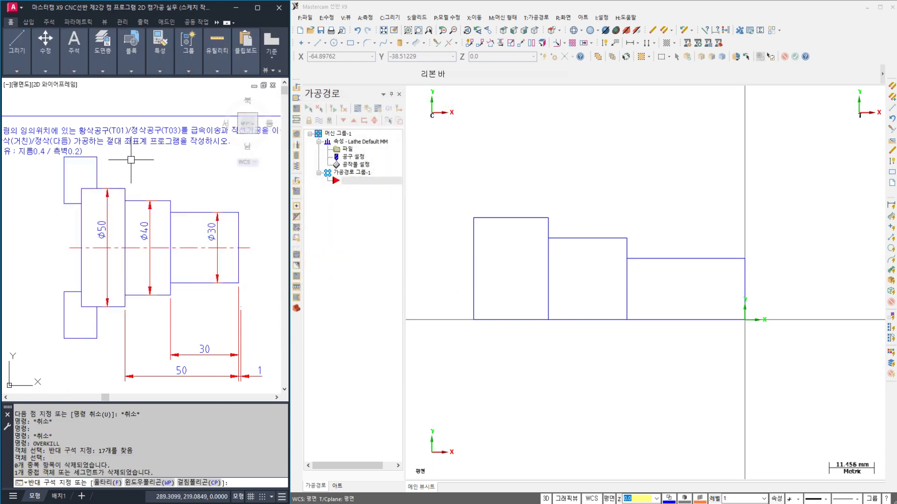
pyautogui.press('Escape')
pyautogui.press('Escape')
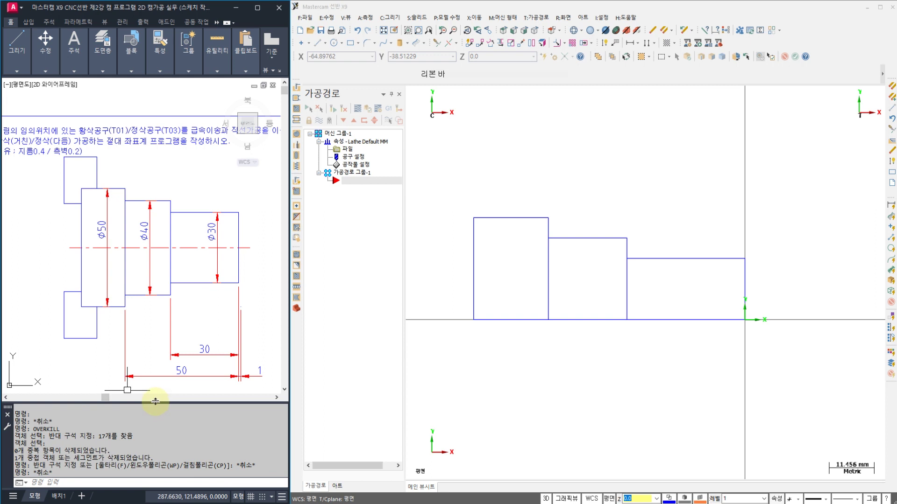
# Step: Shrink the command history area to about three lines to give the drawing more room
pyautogui.moveTo(155, 401); pyautogui.dragTo(141, 447)
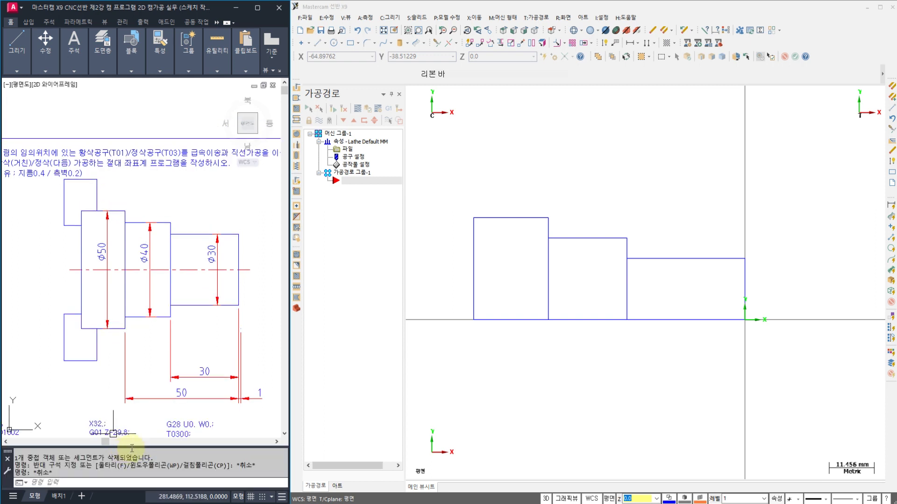
pyautogui.moveTo(131, 447); pyautogui.dragTo(130, 450)
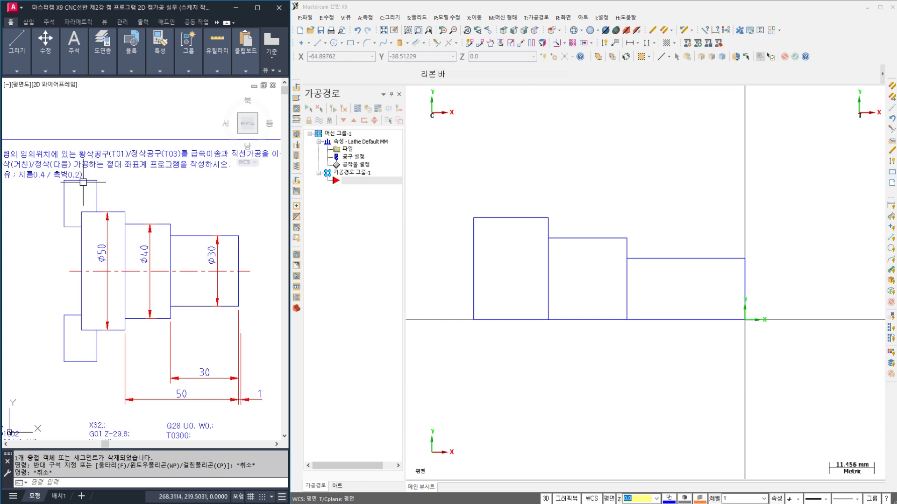
pyautogui.click(461, 152)
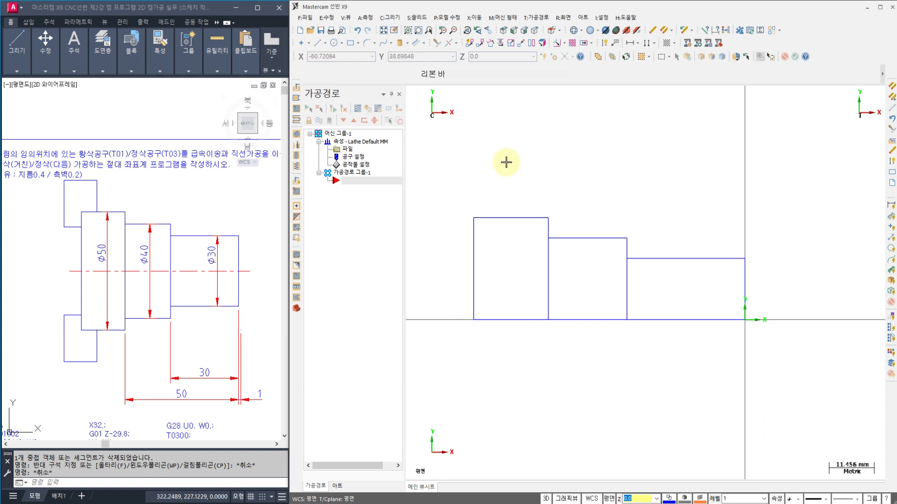
pyautogui.click(176, 172)
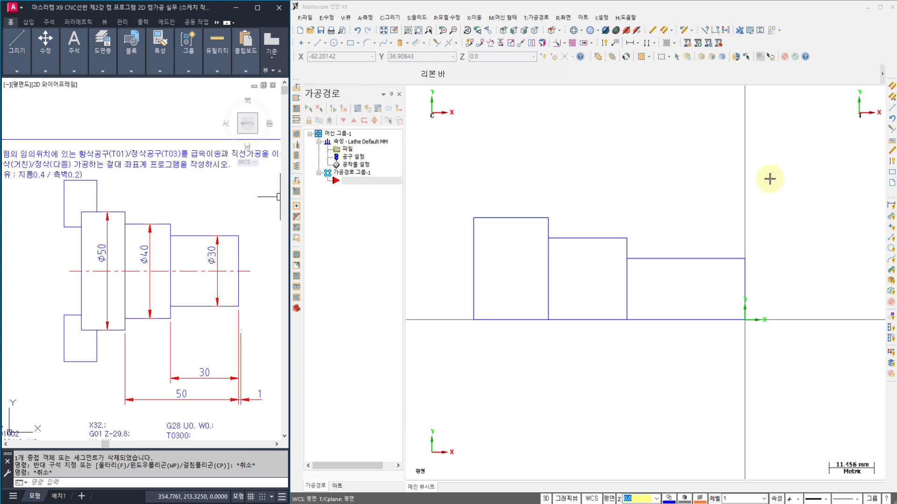
pyautogui.click(193, 212)
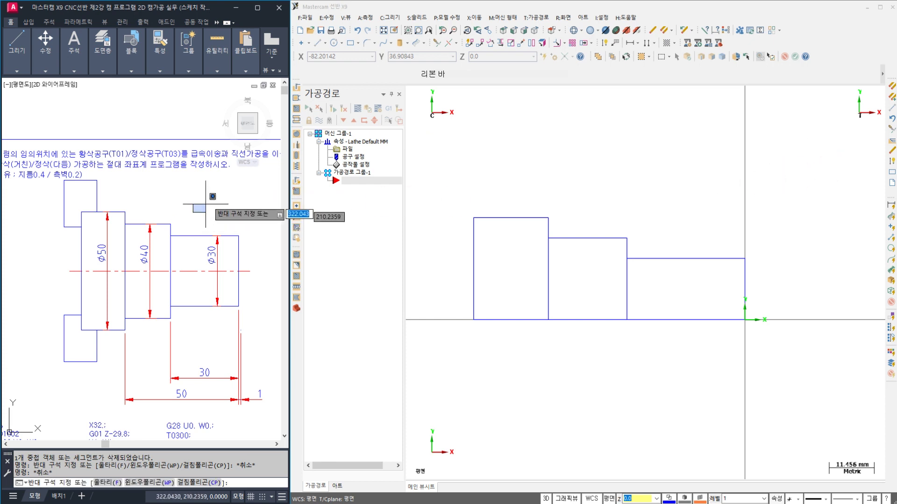
pyautogui.press('Escape')
pyautogui.press('Escape')
pyautogui.press('Escape')
# Step: Switch to Mastercam X9 and delete the entire stepped-shaft profile
pyautogui.click(451, 195)
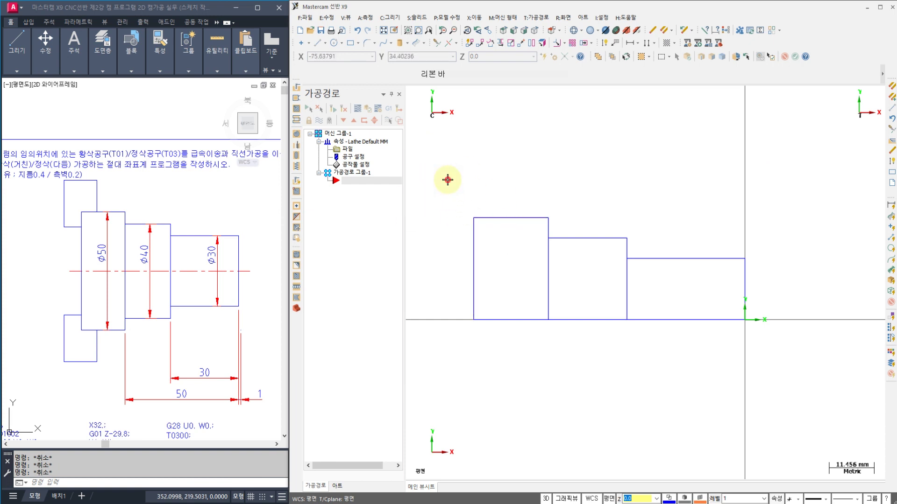
pyautogui.moveTo(447, 179); pyautogui.dragTo(772, 365)
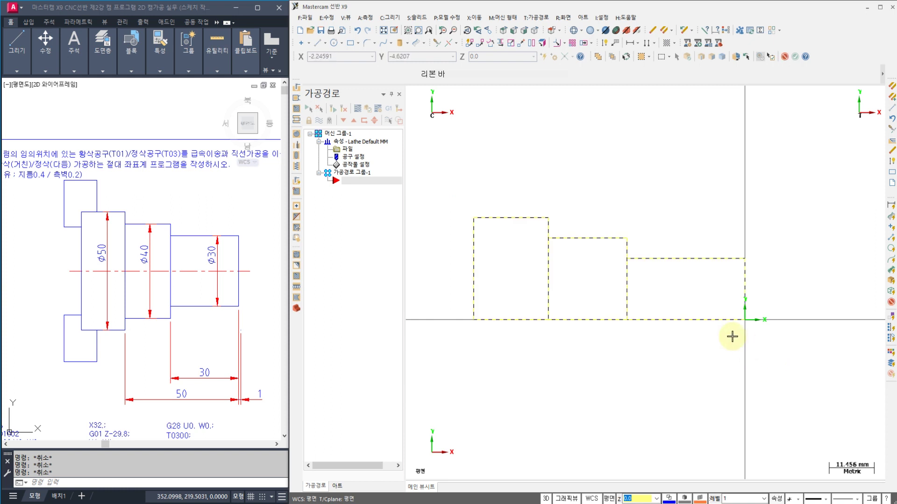
pyautogui.press('Delete')
pyautogui.click(249, 307)
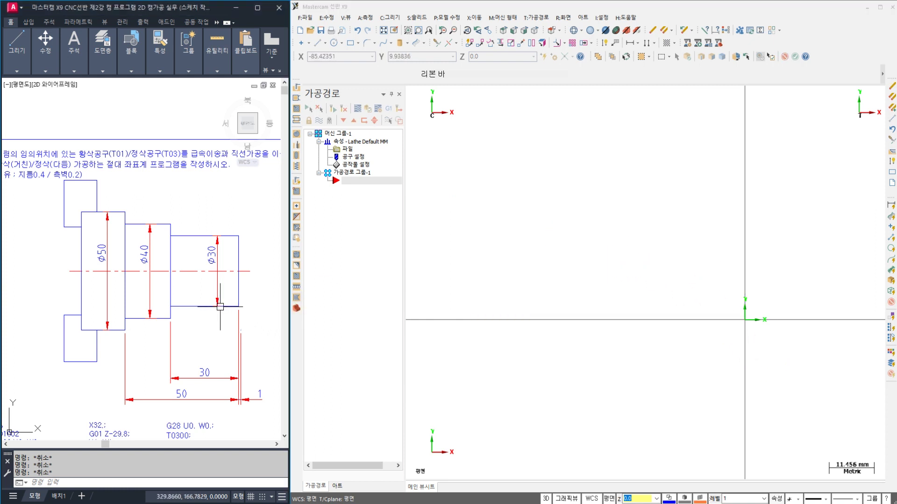
pyautogui.moveTo(185, 287)
pyautogui.mouseDown(button='middle')
pyautogui.moveTo(130, 281)
pyautogui.moveTo(131, 262)
pyautogui.mouseUp(button='middle')
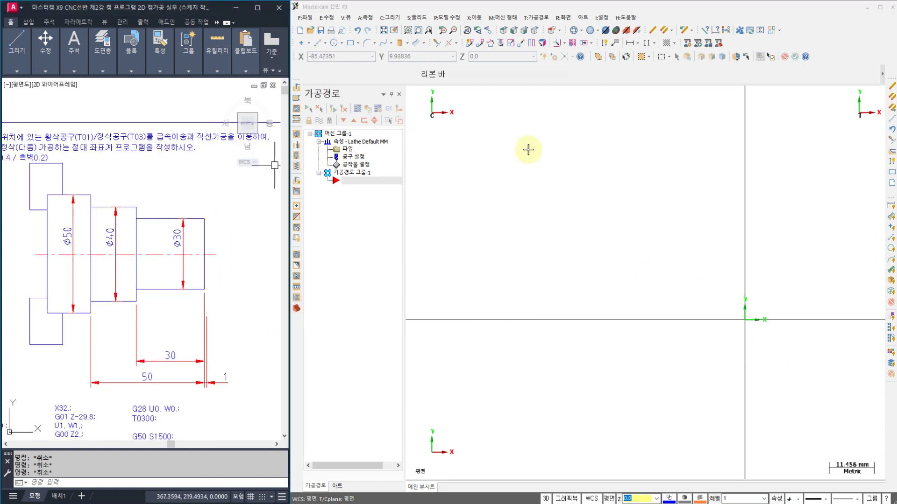
pyautogui.click(189, 300)
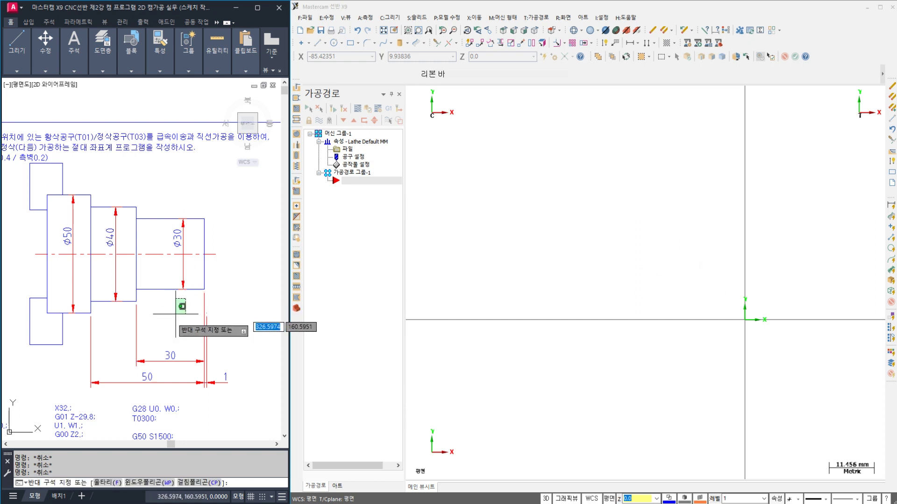
pyautogui.click(157, 328)
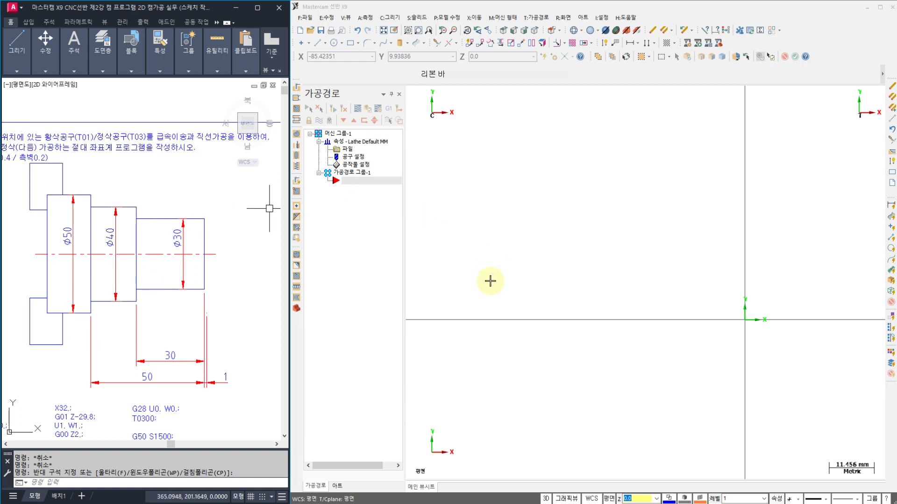
pyautogui.moveTo(168, 286); pyautogui.dragTo(185, 285, button='middle')
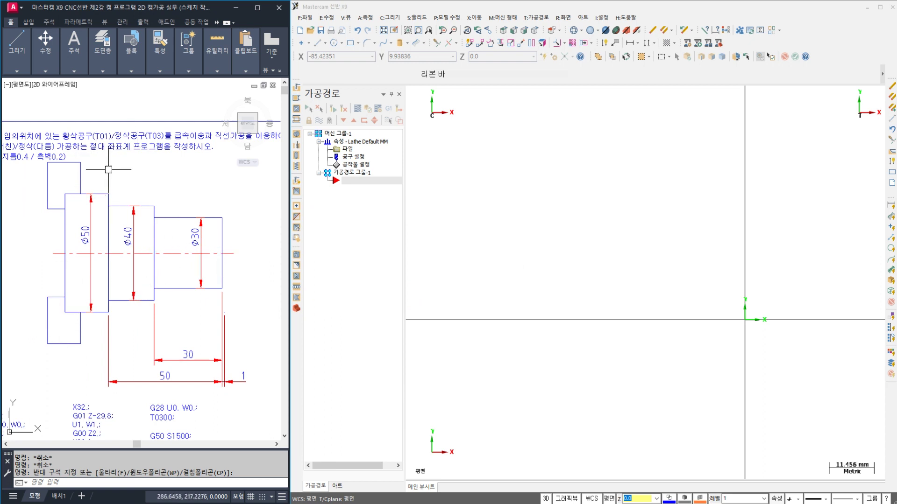
# Step: Save the AutoCAD drawing to the desktop under its existing name in AutoCAD 2000/LT2000 DWG format, replacing the existing file
pyautogui.click(15, 13)
pyautogui.click(50, 132)
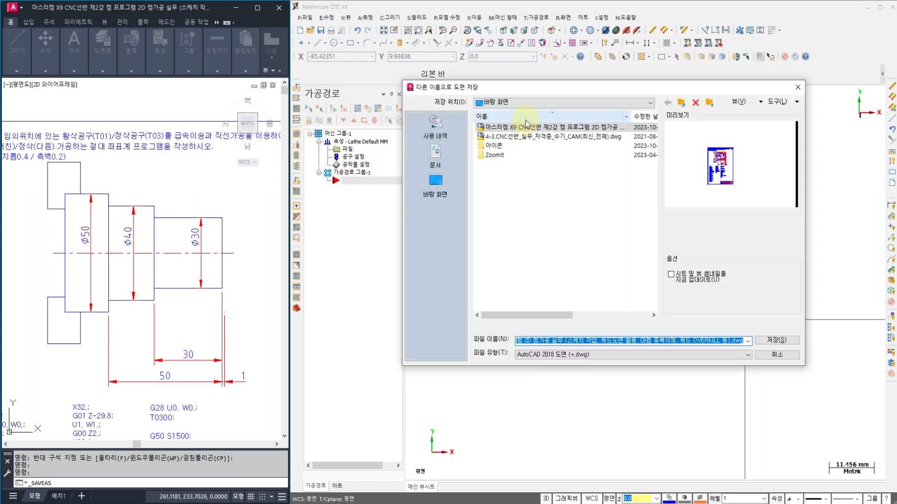
pyautogui.click(586, 359)
pyautogui.click(591, 393)
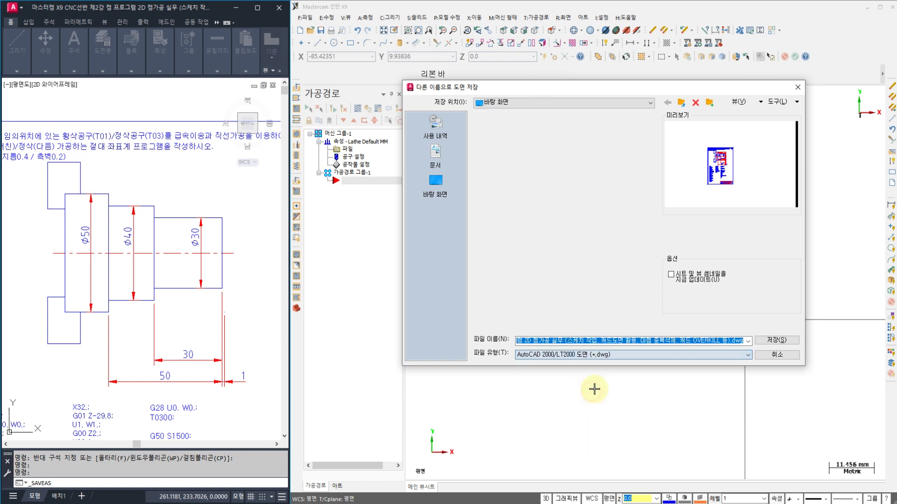
pyautogui.click(775, 342)
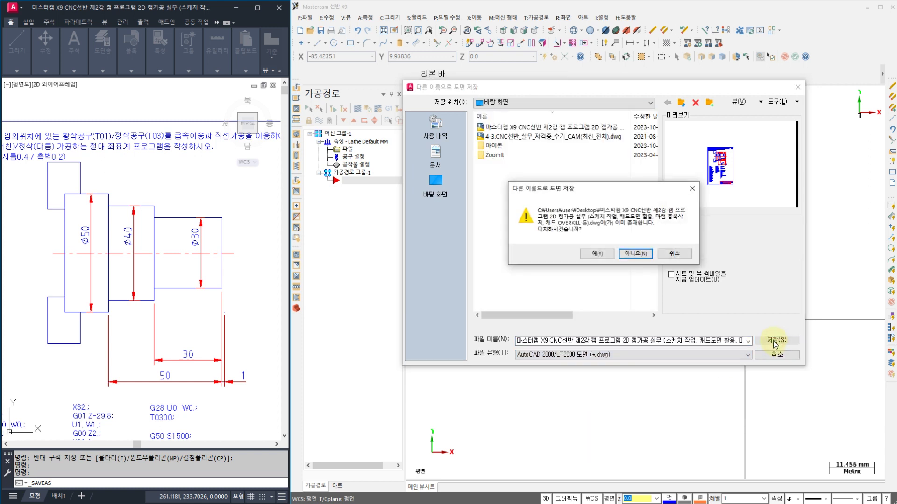
pyautogui.click(598, 254)
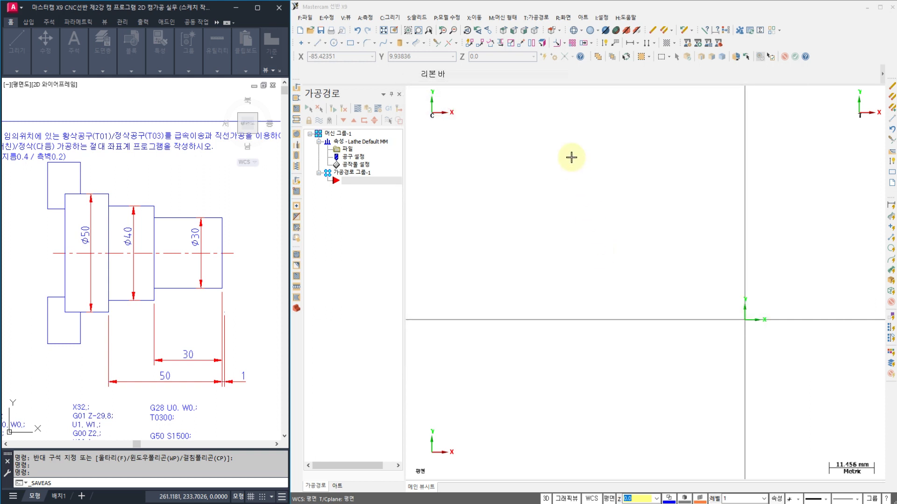
# Step: In Mastercam X9, discard the changes to T.mcx-9 and open the saved shaft drawing from the desktop as an AutoCAD file
pyautogui.click(310, 31)
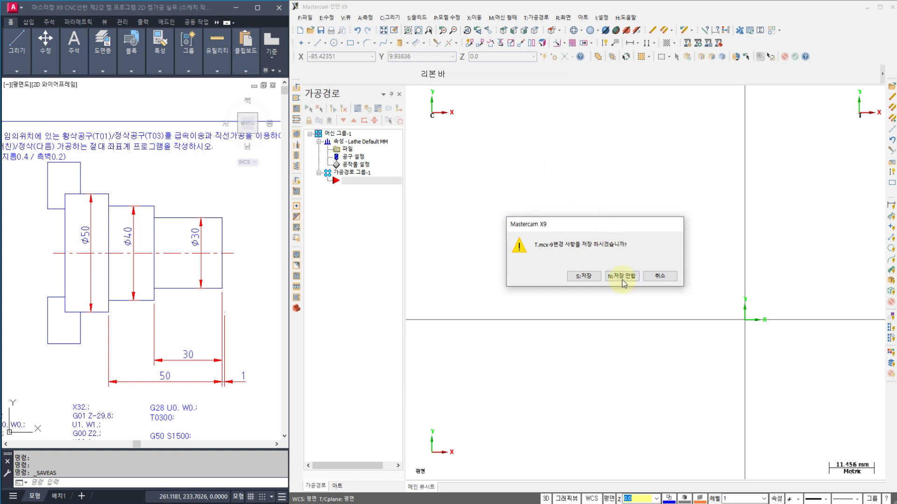
pyautogui.click(627, 278)
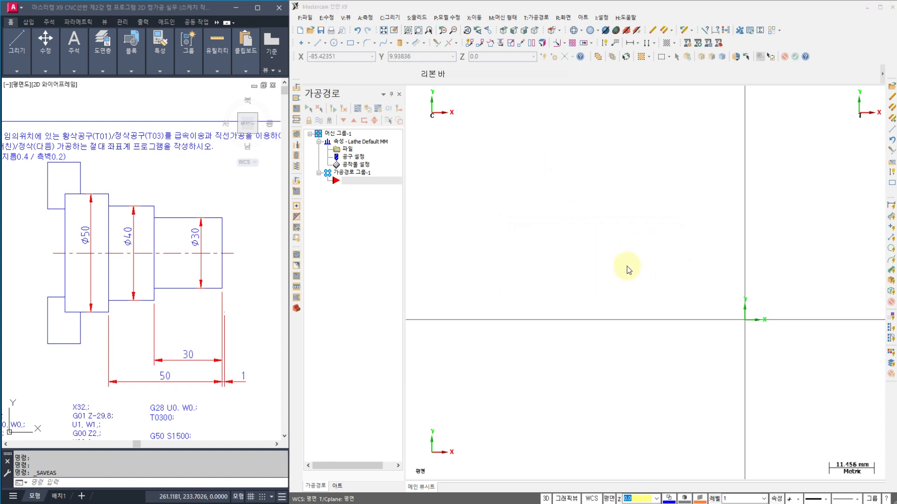
pyautogui.click(673, 246)
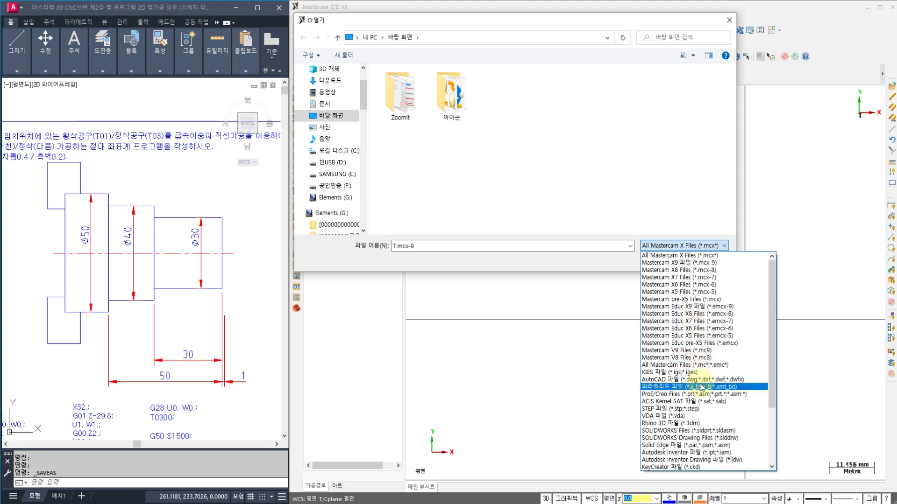
pyautogui.click(700, 381)
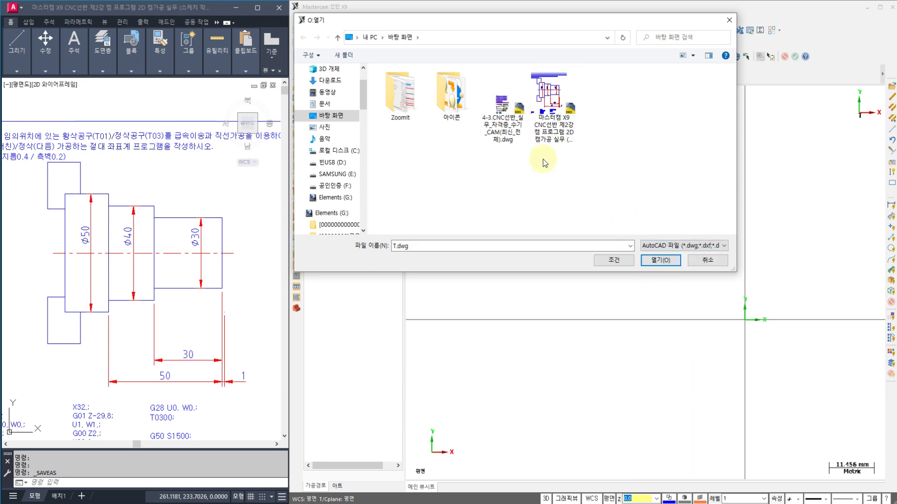
pyautogui.click(537, 133)
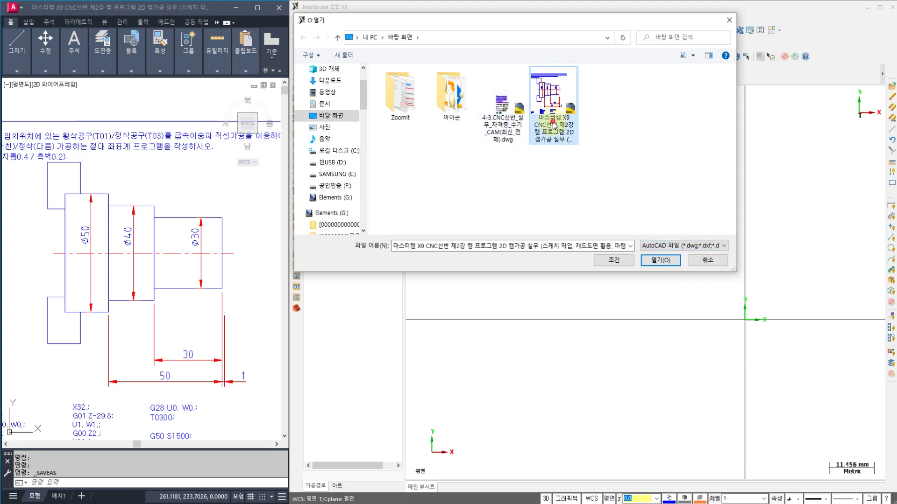
pyautogui.click(662, 265)
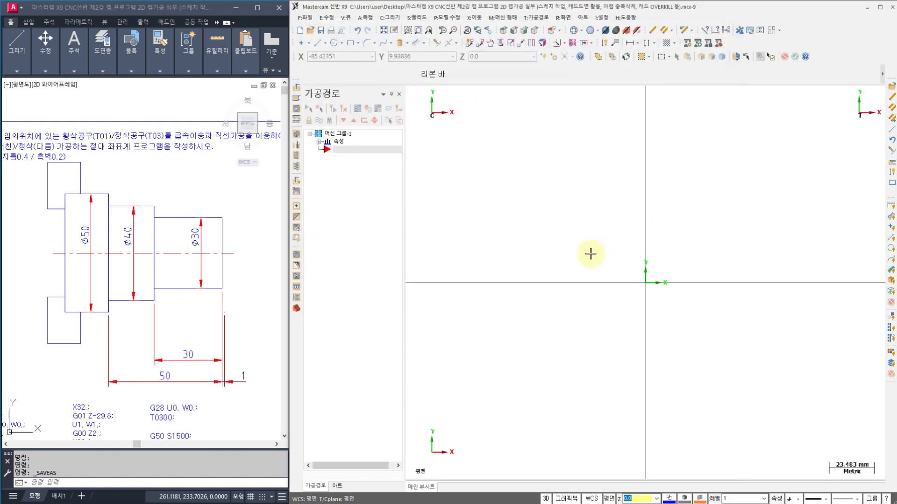
# Step: Move the whole imported drawing to the origin, using the centre of the Ø30 section's end face as the base point
pyautogui.rightClick(535, 215)
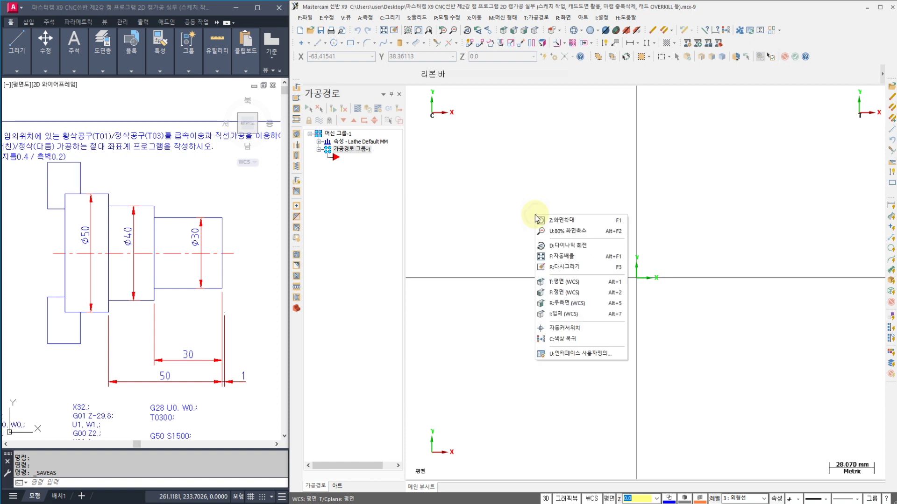
pyautogui.click(571, 258)
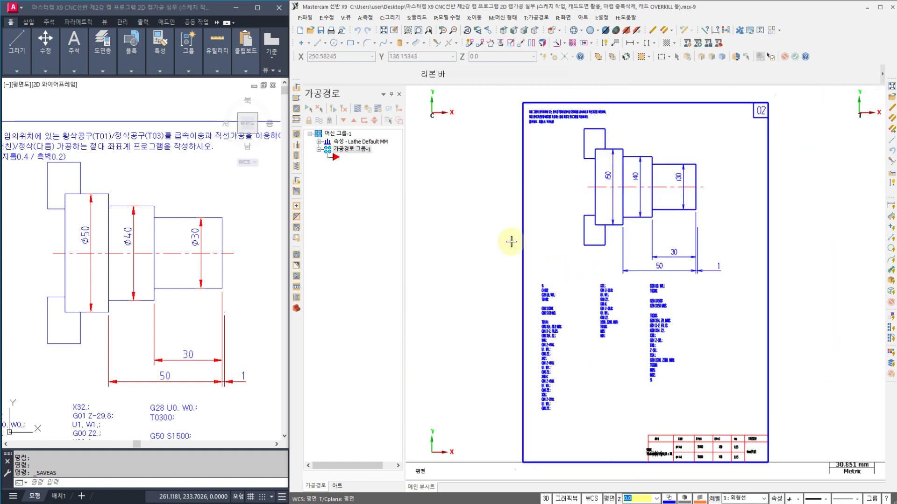
pyautogui.scroll(3, 698, 193)
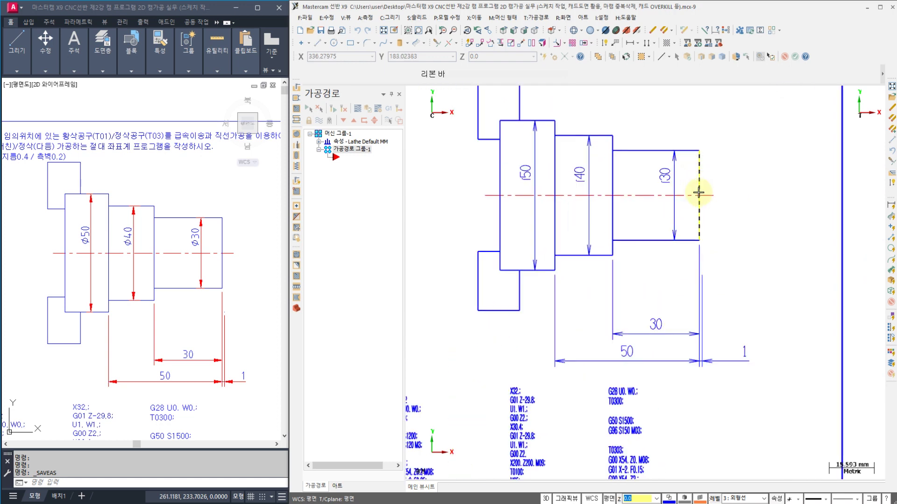
pyautogui.click(521, 46)
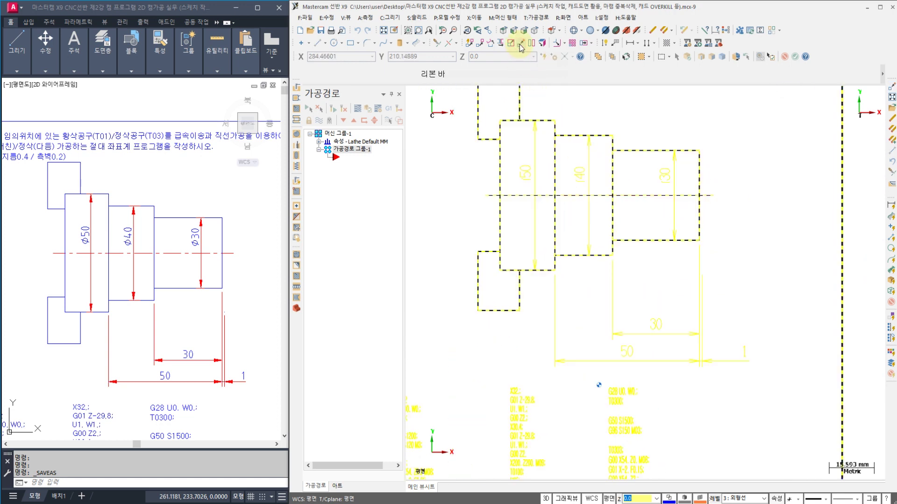
pyautogui.click(700, 198)
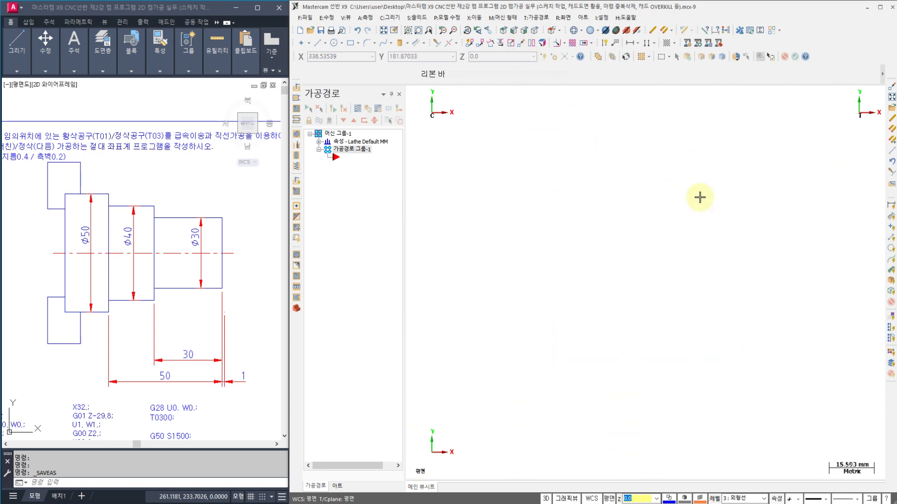
pyautogui.rightClick(562, 169)
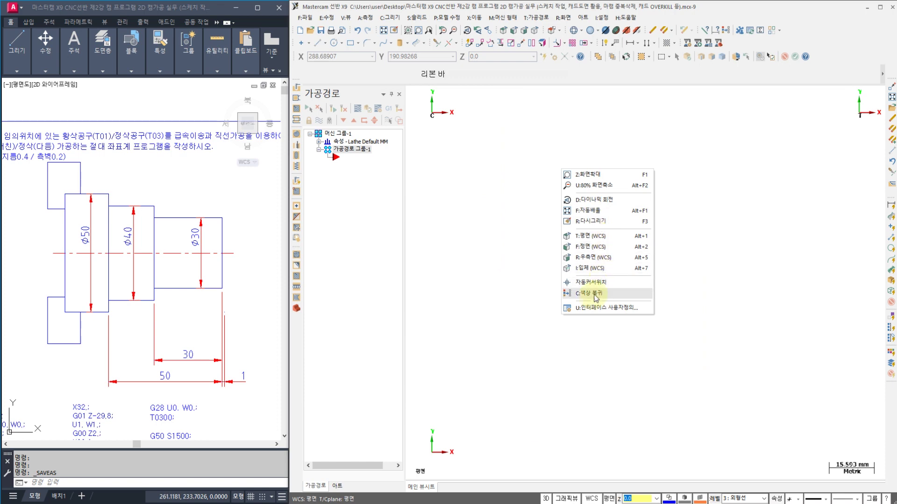
pyautogui.click(590, 211)
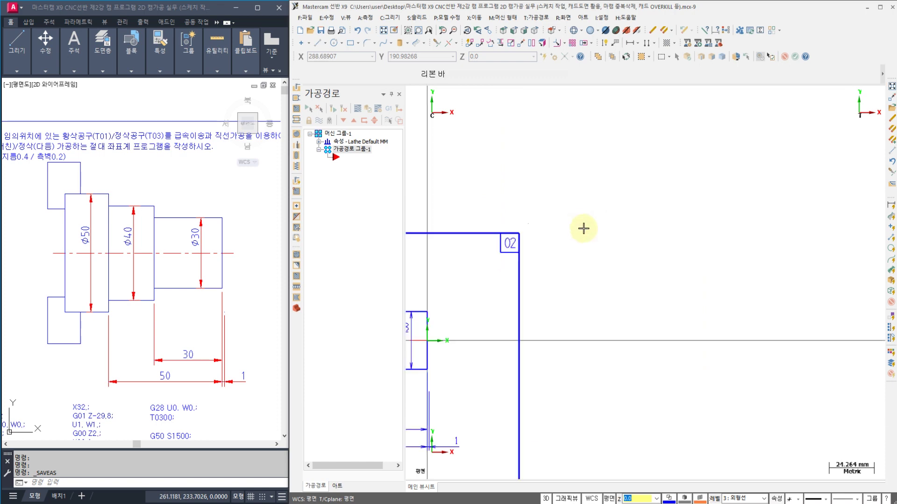
# Step: Switch to AutoCAD and try a trim with the Ø50 section's outer end face as the cutting edge
pyautogui.scroll(3, 656, 154)
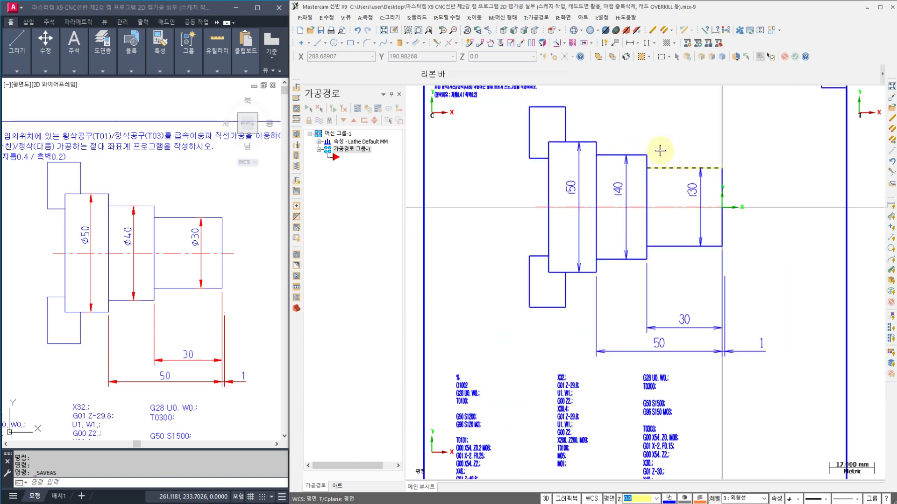
pyautogui.scroll(1, 660, 149)
pyautogui.scroll(2, 633, 187)
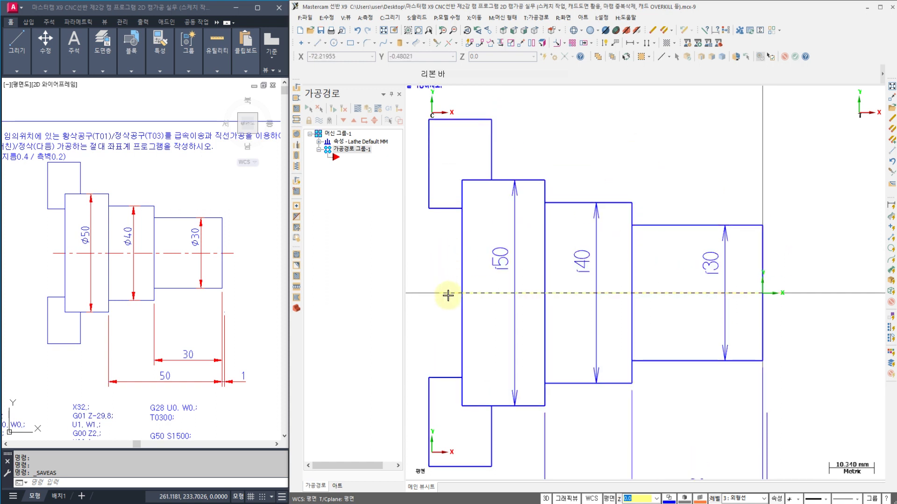
pyautogui.click(259, 280)
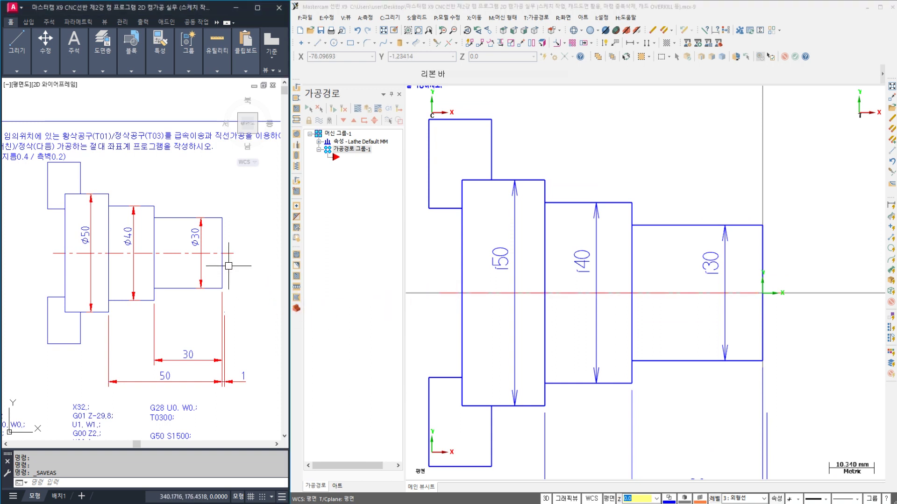
pyautogui.press('Escape')
pyautogui.write('TR')
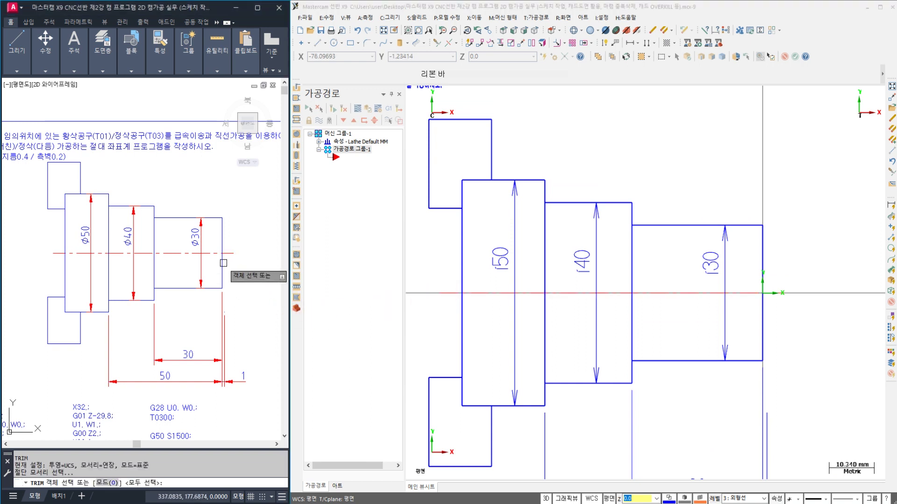
pyautogui.press('Return')
pyautogui.press('Return')
pyautogui.press('Return')
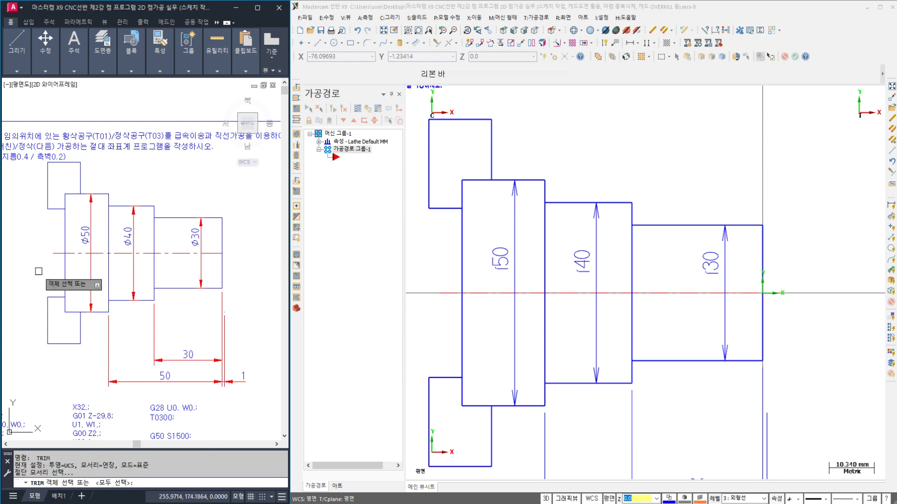
pyautogui.click(64, 260)
pyautogui.press('Return')
pyautogui.press('Escape')
pyautogui.press('Escape')
pyautogui.press('Escape')
pyautogui.press('Escape')
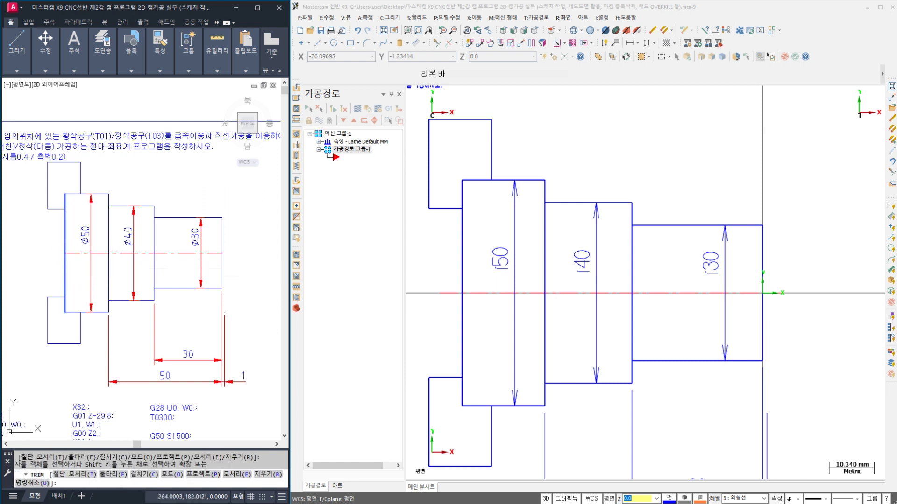
pyautogui.write('TR')
pyautogui.press('Return')
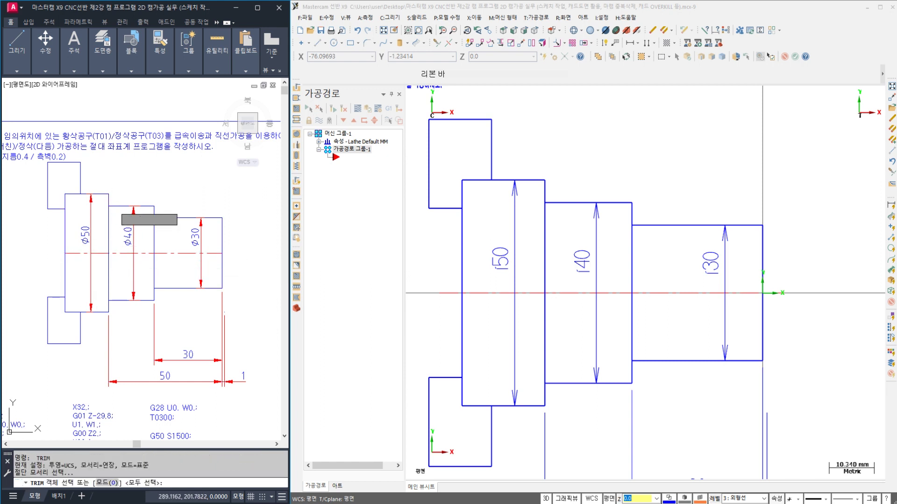
pyautogui.click(113, 206)
pyautogui.press('Return')
pyautogui.click(106, 218)
pyautogui.click(104, 219)
pyautogui.press('Escape')
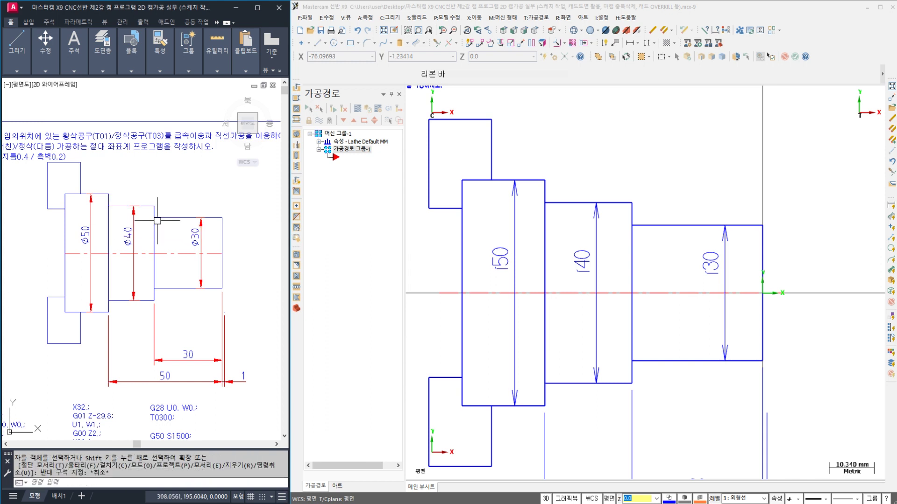
# Step: Trim the Ø50/Ø40 shoulder line inside the shaft, using the Ø40 section's upper edge as the cutting edge
pyautogui.press('Escape')
pyautogui.press('Return')
pyautogui.click(119, 206)
pyautogui.press('Return')
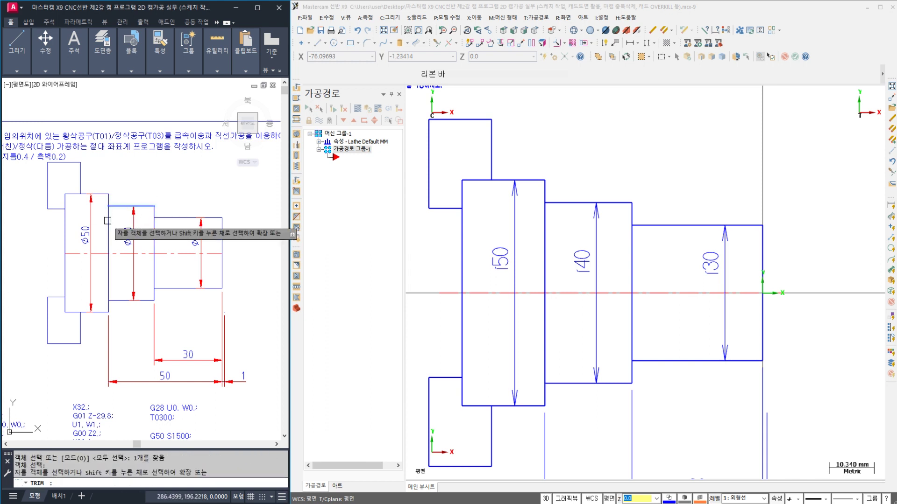
pyautogui.click(109, 217)
pyautogui.press('Escape')
# Step: Trim the Ø40/Ø30 shoulder line inside the shaft, using the Ø30 section's upper edge as the cutting edge
pyautogui.press('Return')
pyautogui.click(167, 218)
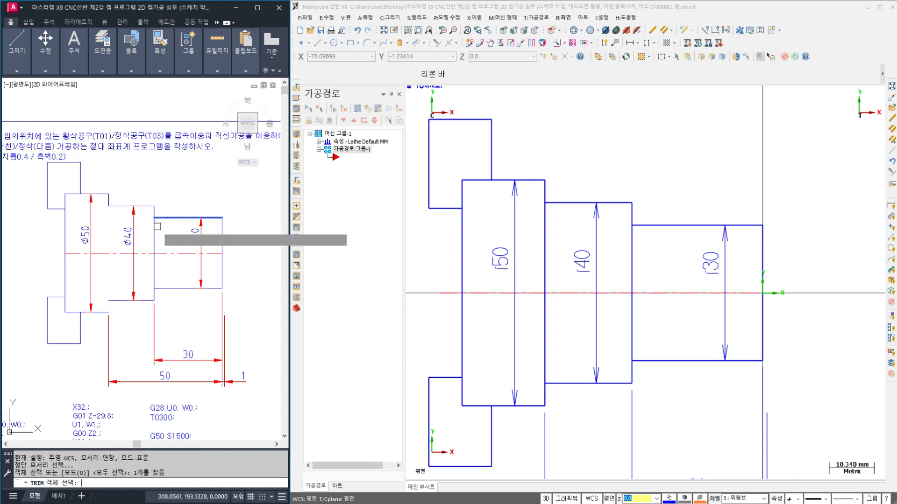
pyautogui.press('Return')
pyautogui.click(154, 225)
pyautogui.press('Escape')
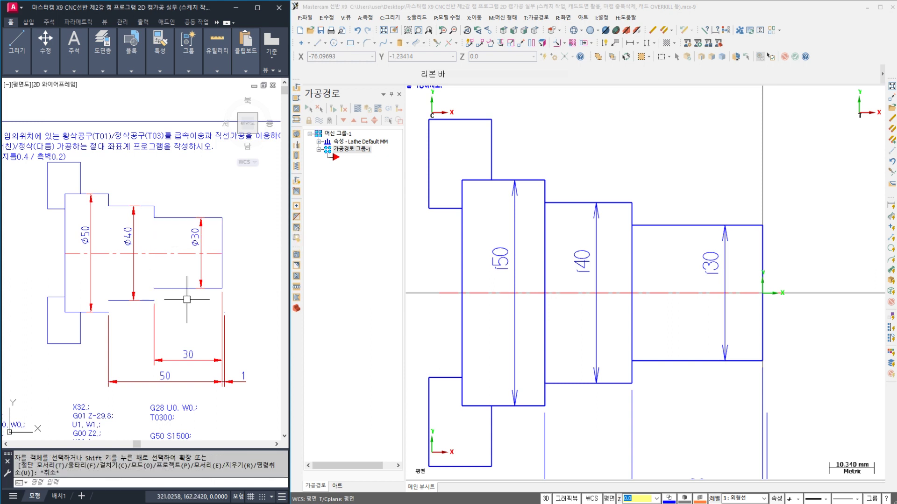
# Step: Undo the trims of both shoulder lines in the AutoCAD drawing
pyautogui.press('Escape')
pyautogui.hotkey('ctrl', 'z')
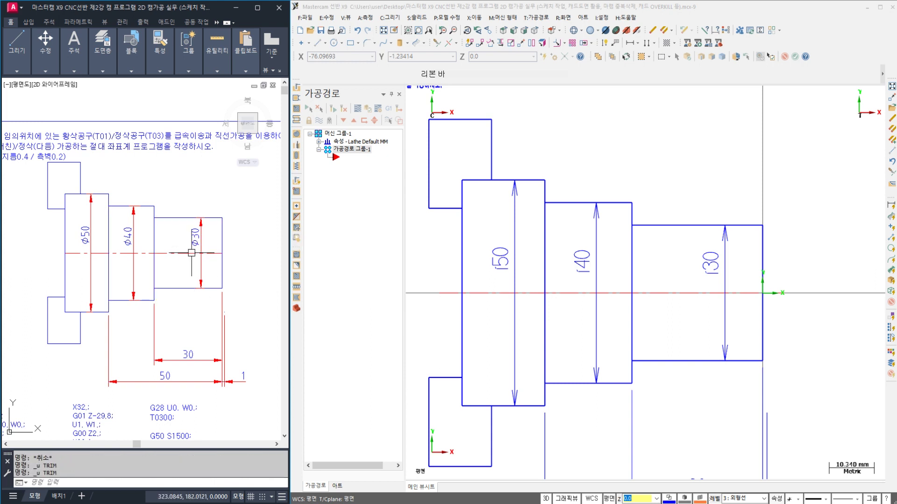
pyautogui.press('Escape')
pyautogui.press('Escape')
# Step: In Mastercam X9, use Divide to remove the centre line's overhang past the Ø50 end face and both inner shoulder segments above the centre line
pyautogui.moveTo(445, 256); pyautogui.dragTo(445, 257, button='middle')
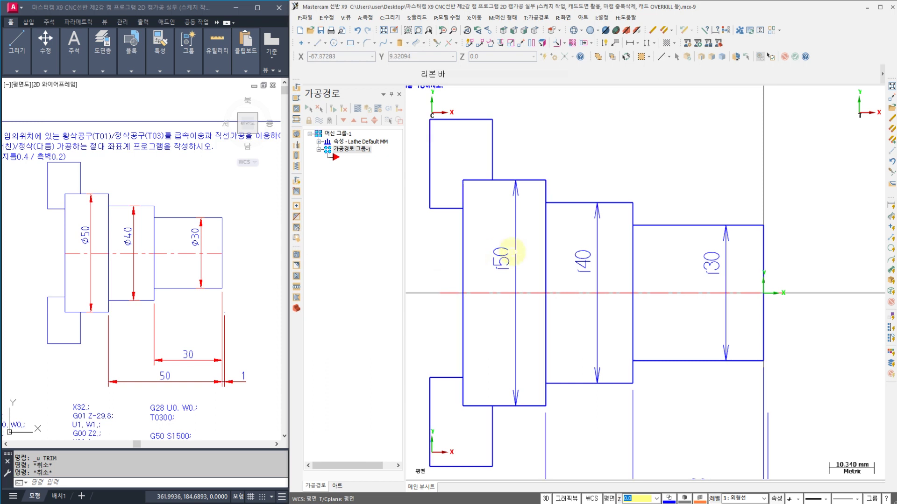
pyautogui.moveTo(515, 253); pyautogui.dragTo(520, 251, button='middle')
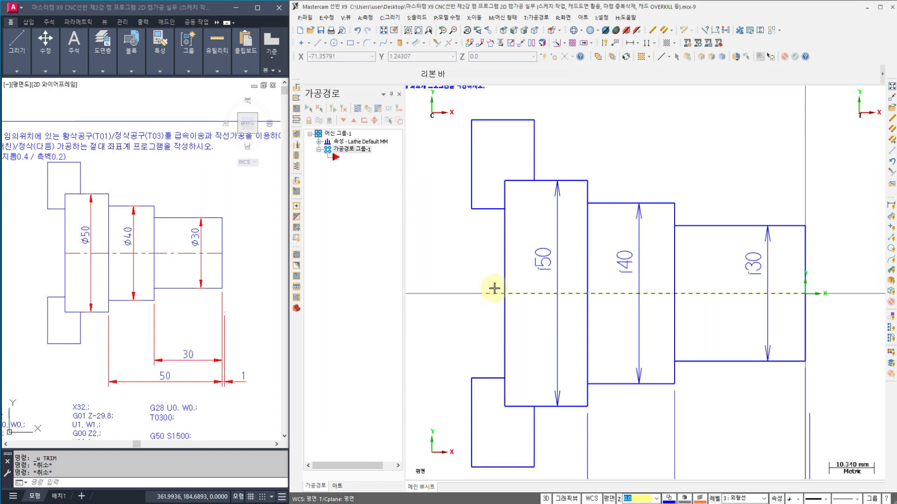
pyautogui.click(440, 45)
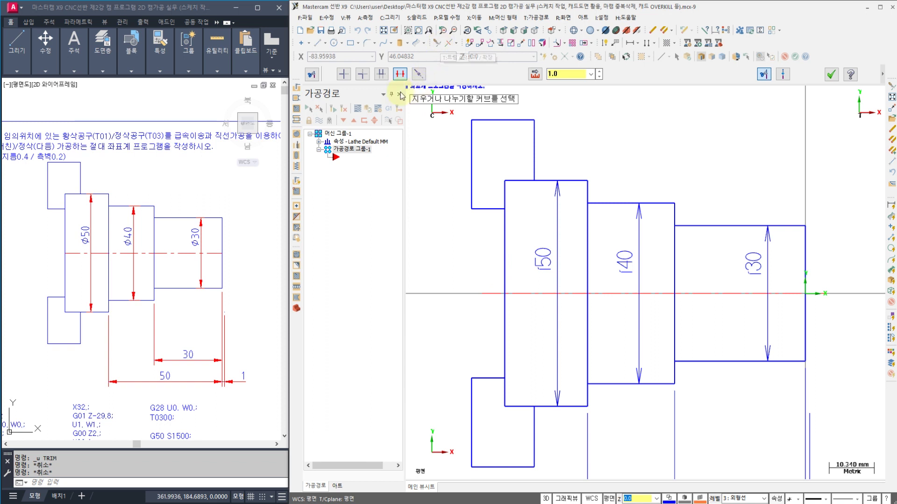
pyautogui.click(492, 297)
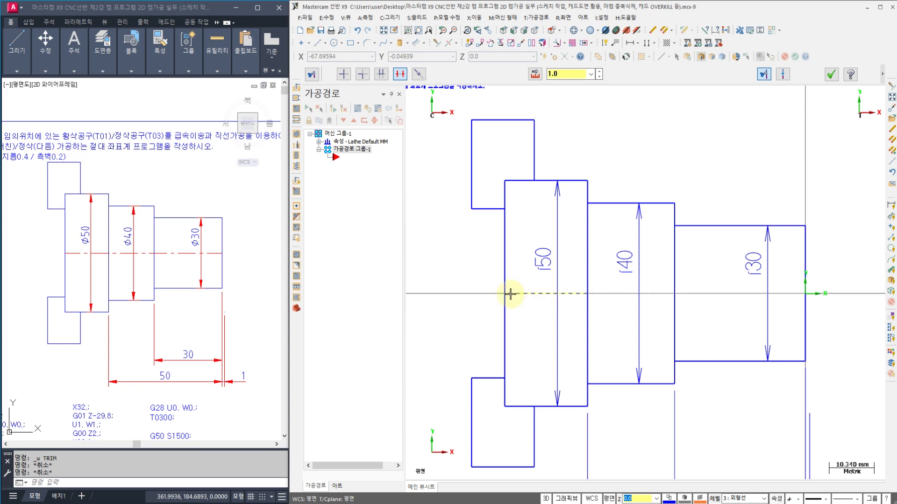
pyautogui.click(673, 268)
pyautogui.click(588, 267)
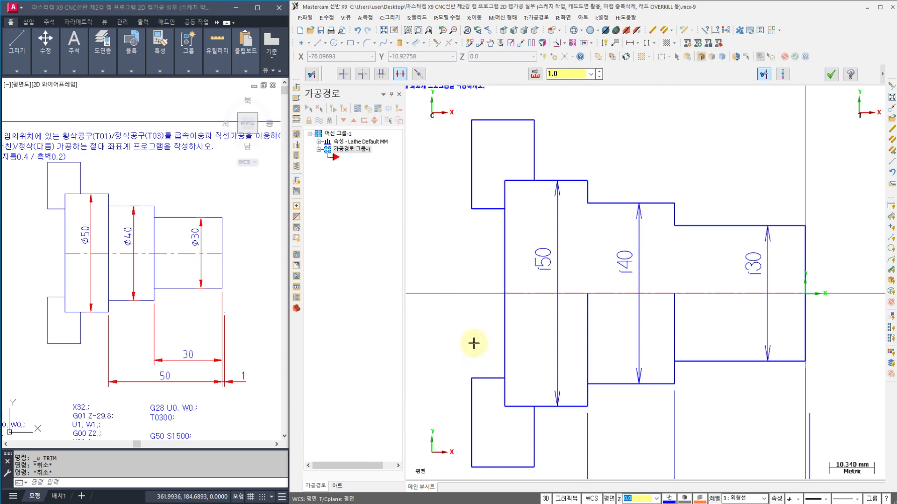
# Step: Divide away the portions of the Ø50 and Ø30 end faces below the centre line and finish the command
pyautogui.click(507, 312)
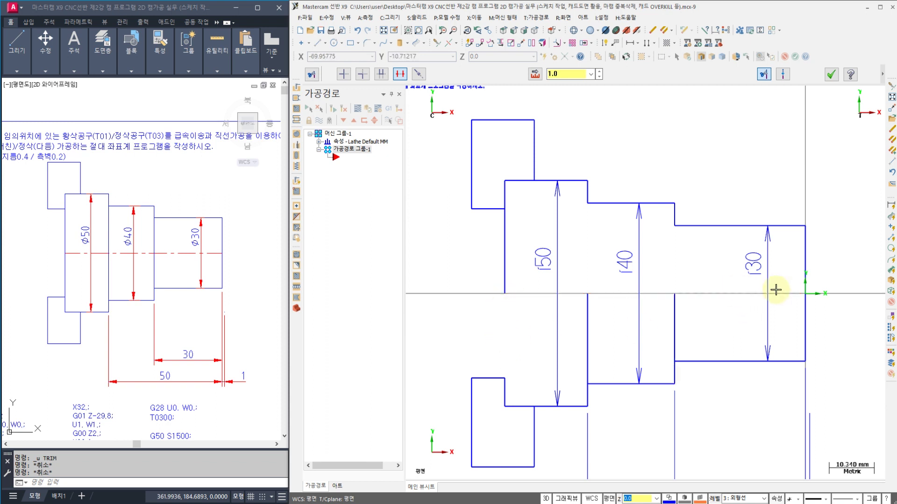
pyautogui.click(802, 314)
pyautogui.moveTo(700, 332); pyautogui.dragTo(649, 330, button='middle')
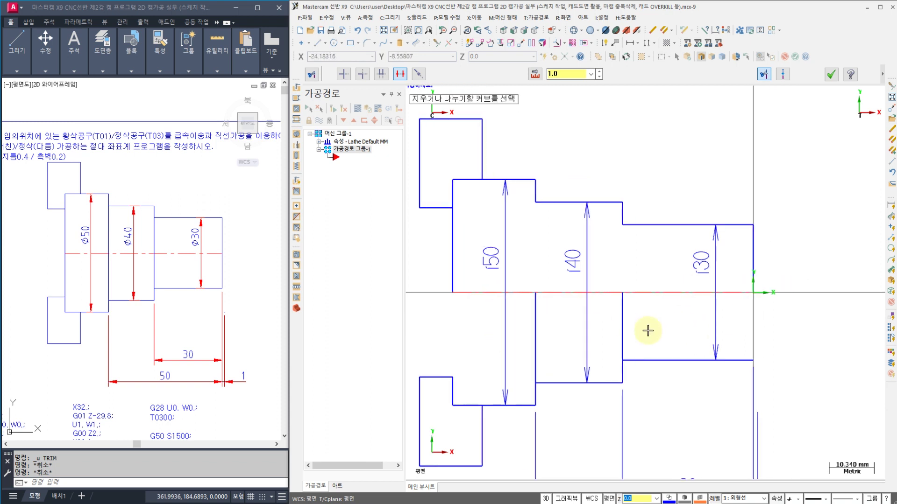
pyautogui.click(832, 76)
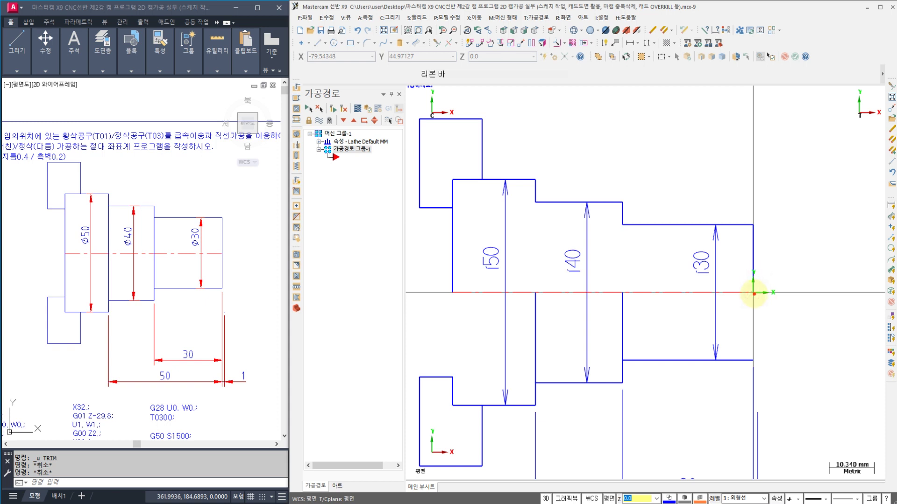
pyautogui.moveTo(753, 265)
pyautogui.mouseDown()
pyautogui.moveTo(749, 221)
pyautogui.moveTo(651, 221)
pyautogui.moveTo(617, 203)
pyautogui.moveTo(536, 195)
pyautogui.moveTo(492, 178)
pyautogui.moveTo(456, 194)
pyautogui.moveTo(452, 305)
pyautogui.mouseUp()
pyautogui.moveTo(504, 115)
pyautogui.mouseDown()
pyautogui.moveTo(467, 133)
pyautogui.moveTo(509, 134)
pyautogui.mouseUp()
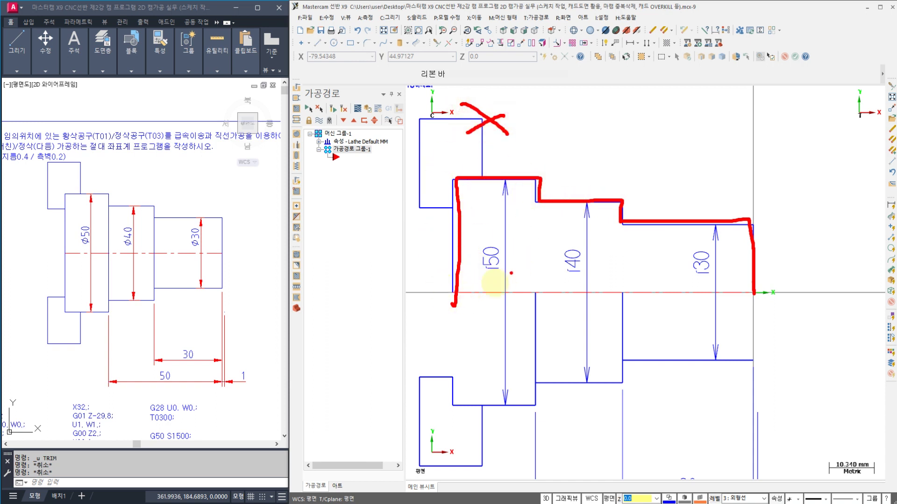
pyautogui.moveTo(451, 332)
pyautogui.mouseDown()
pyautogui.moveTo(469, 349)
pyautogui.moveTo(454, 345)
pyautogui.mouseUp()
pyautogui.moveTo(537, 246)
pyautogui.mouseDown()
pyautogui.moveTo(533, 255)
pyautogui.moveTo(549, 250)
pyautogui.mouseUp()
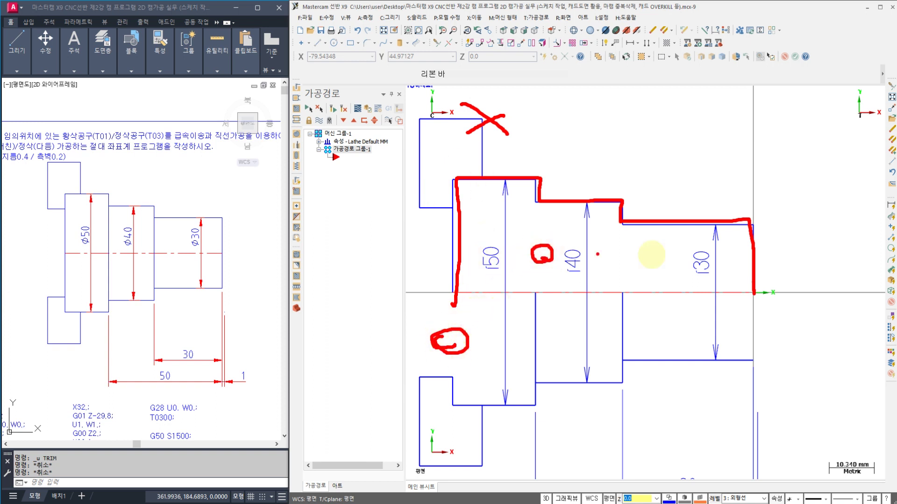
pyautogui.moveTo(768, 344); pyautogui.dragTo(768, 334)
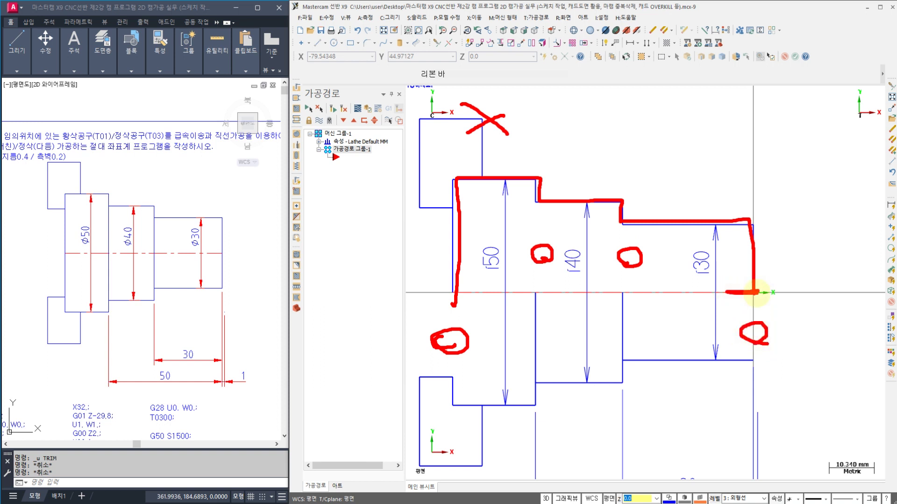
pyautogui.moveTo(752, 269)
pyautogui.mouseDown()
pyautogui.moveTo(474, 215)
pyautogui.moveTo(720, 269)
pyautogui.mouseUp()
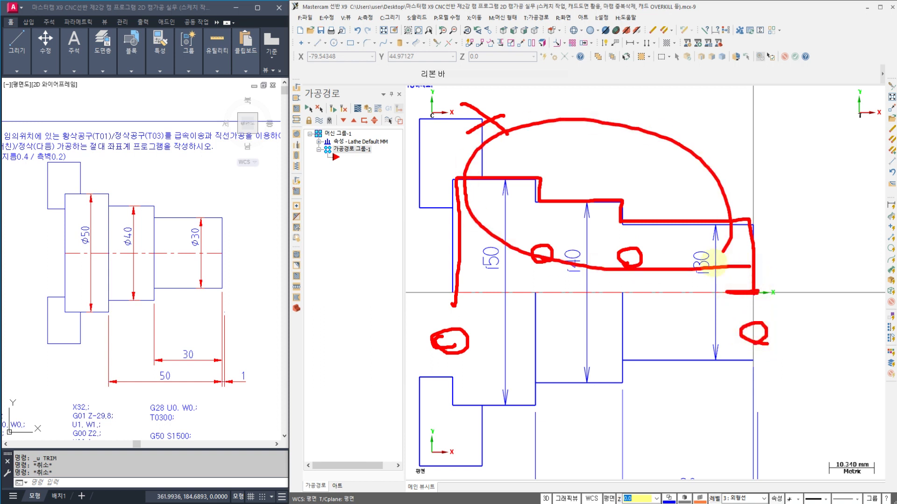
pyautogui.moveTo(693, 137); pyautogui.dragTo(769, 120)
pyautogui.moveTo(526, 224); pyautogui.dragTo(550, 225)
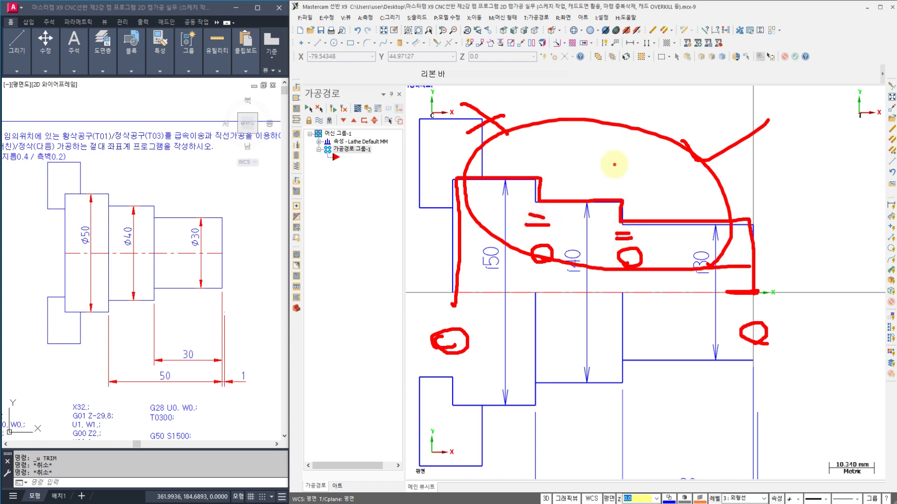
pyautogui.moveTo(693, 200)
pyautogui.mouseDown()
pyautogui.moveTo(804, 173)
pyautogui.moveTo(784, 203)
pyautogui.mouseUp()
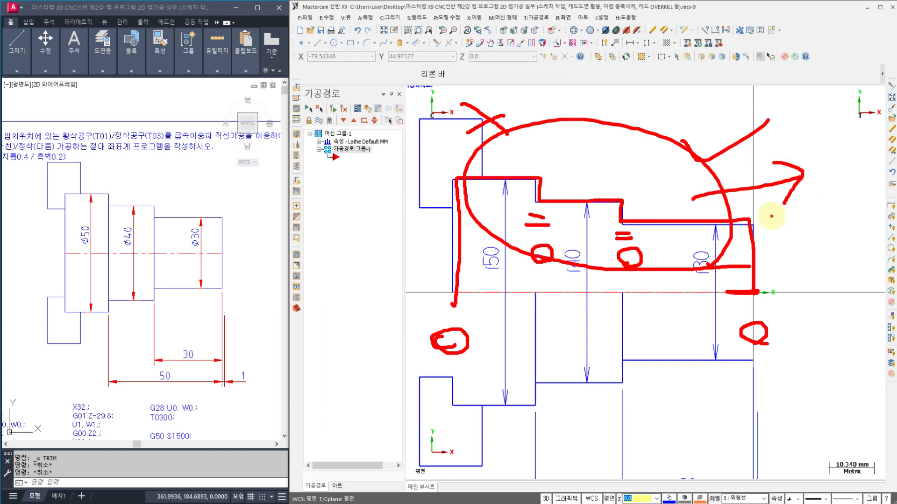
pyautogui.press('Escape')
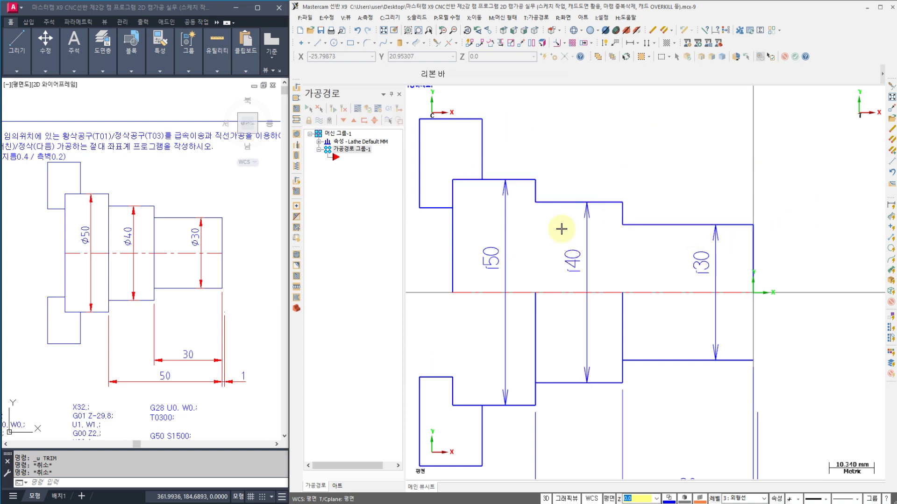
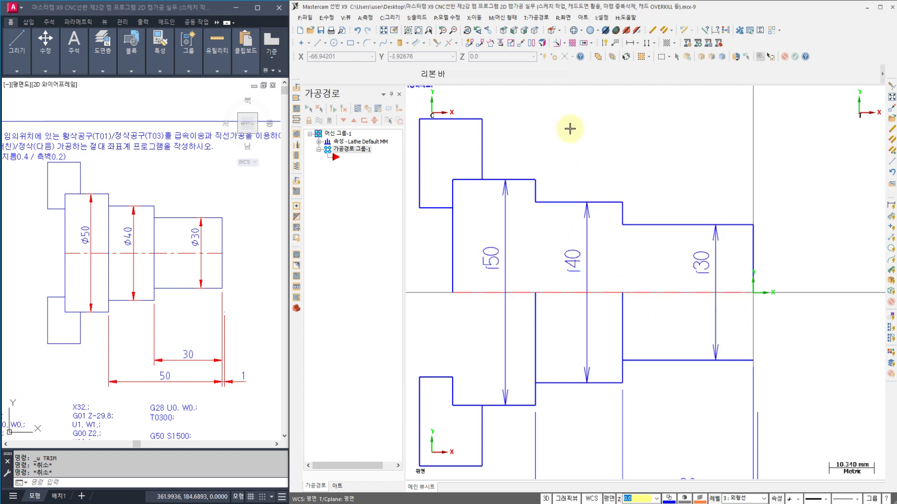
# Step: Add a smart dimension for the Ø30 section's upper edge, placed above the profile
pyautogui.click(611, 58)
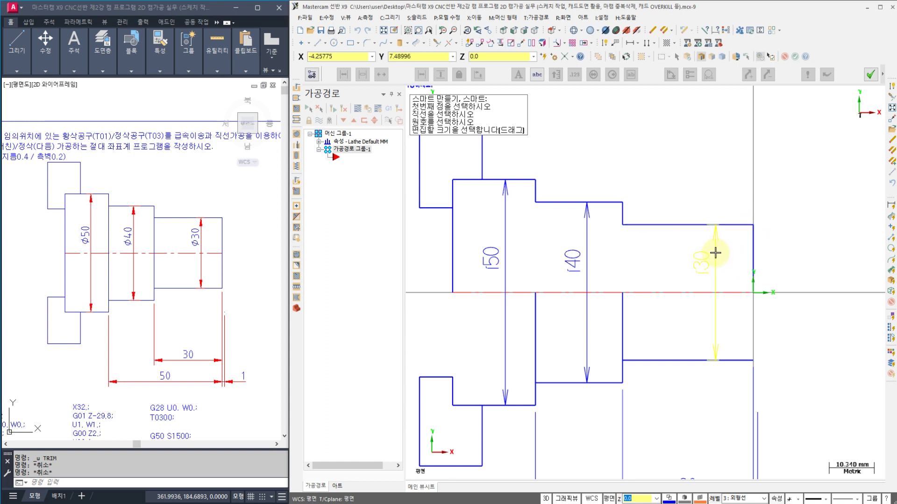
pyautogui.click(653, 226)
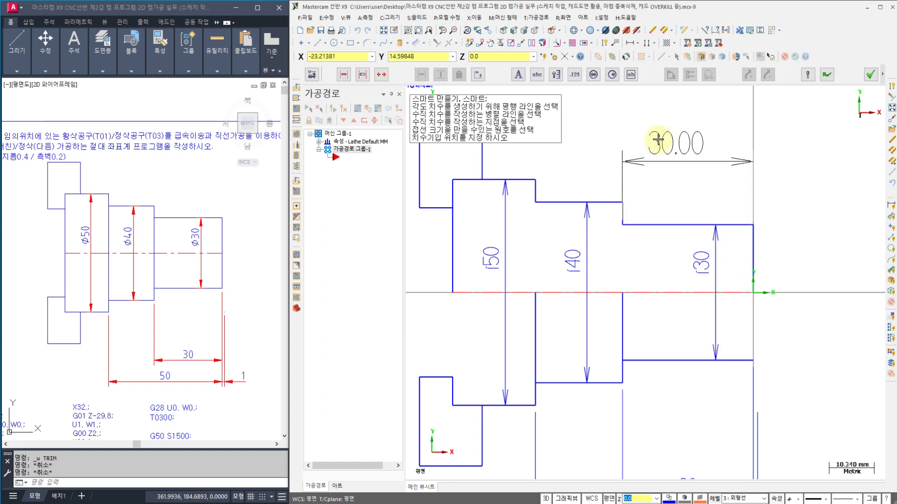
pyautogui.click(657, 142)
# Step: Dimension the Ø40 section's length between its two upper corners, placing the dimension above the profile
pyautogui.click(623, 203)
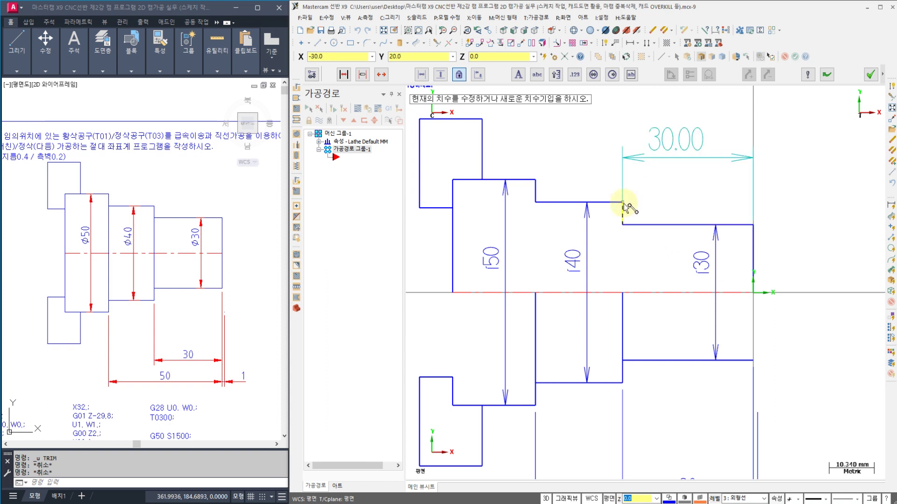
pyautogui.click(624, 203)
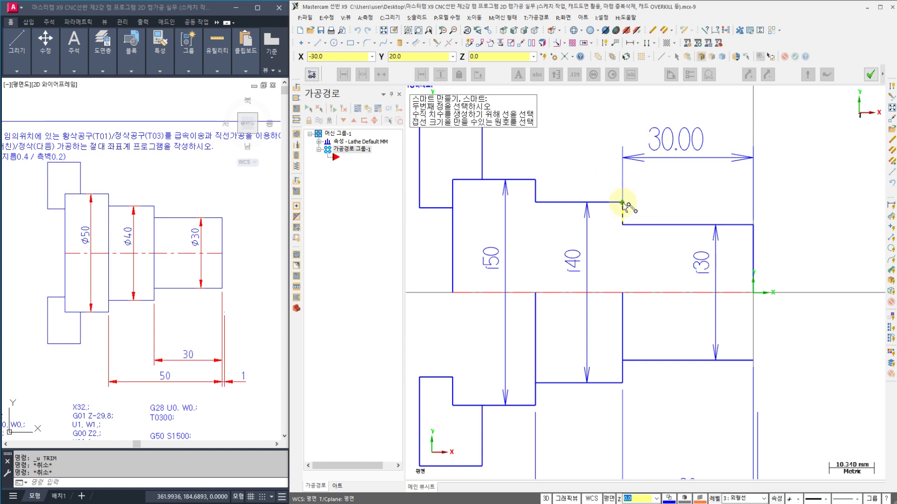
pyautogui.click(540, 204)
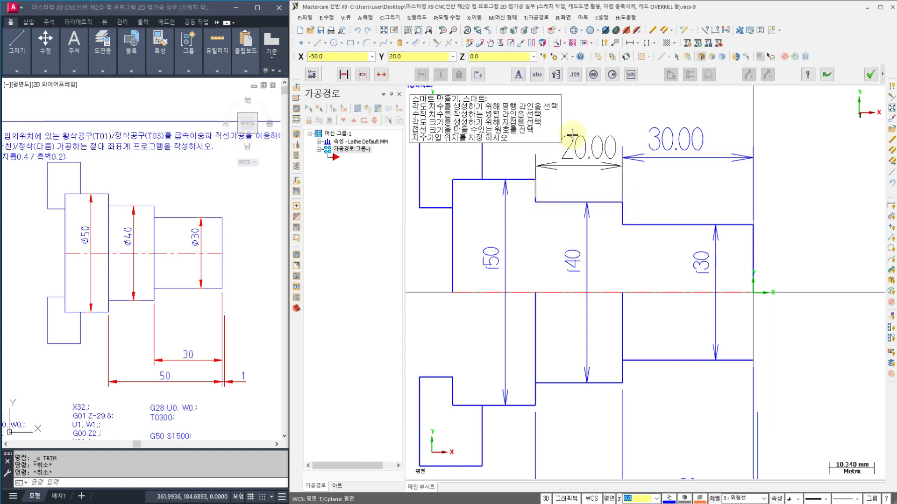
pyautogui.click(574, 141)
pyautogui.moveTo(573, 209); pyautogui.dragTo(616, 250, button='middle')
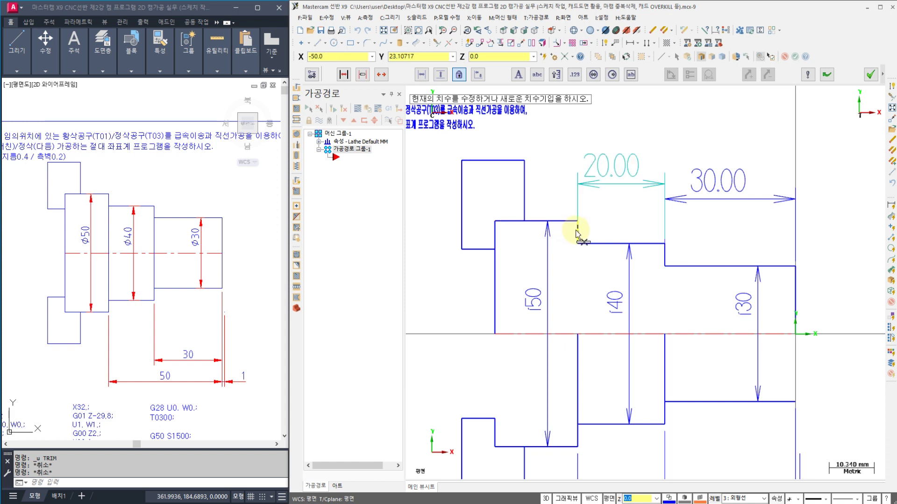
pyautogui.scroll(3, 577, 238)
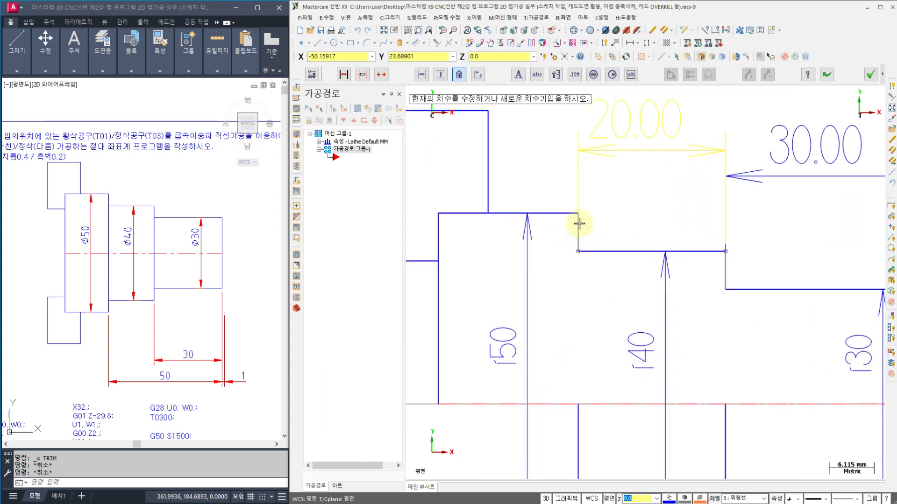
# Step: Reposition the Ø40 section's length dimension below its upper edge, then dimension the Ø50 section's length above the profile
pyautogui.click(580, 224)
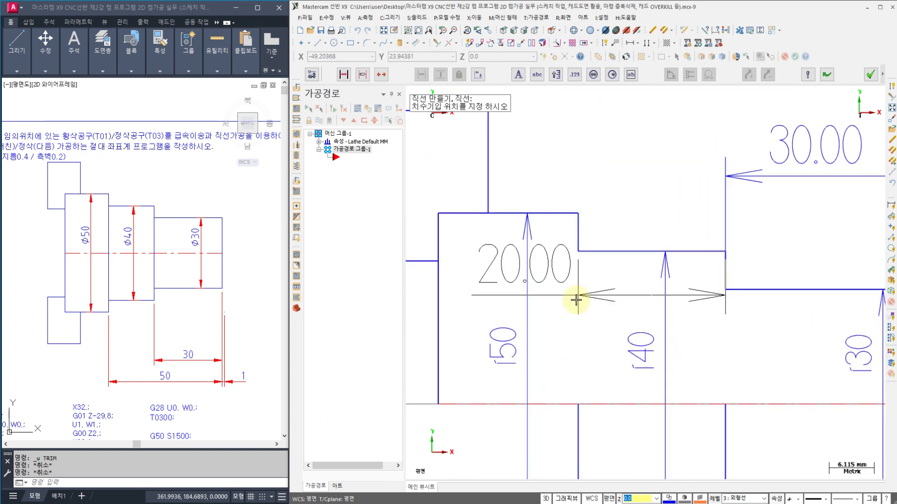
pyautogui.click(578, 348)
pyautogui.click(578, 225)
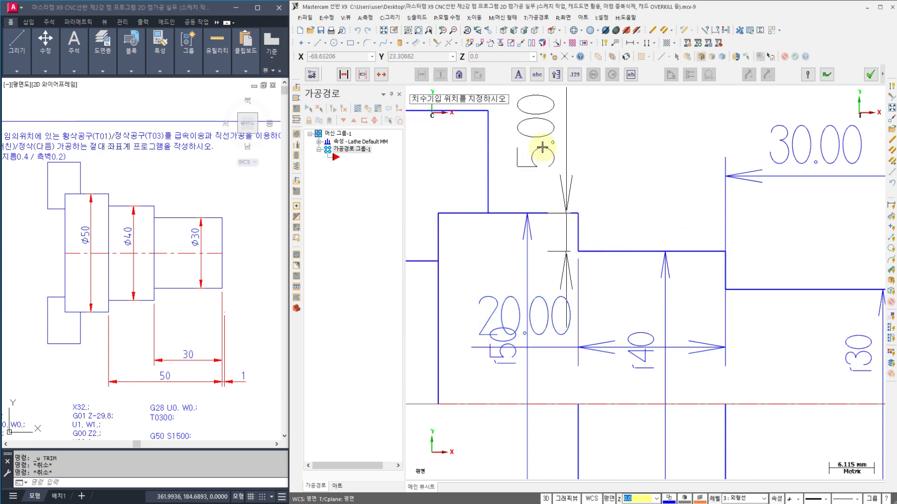
pyautogui.click(531, 142)
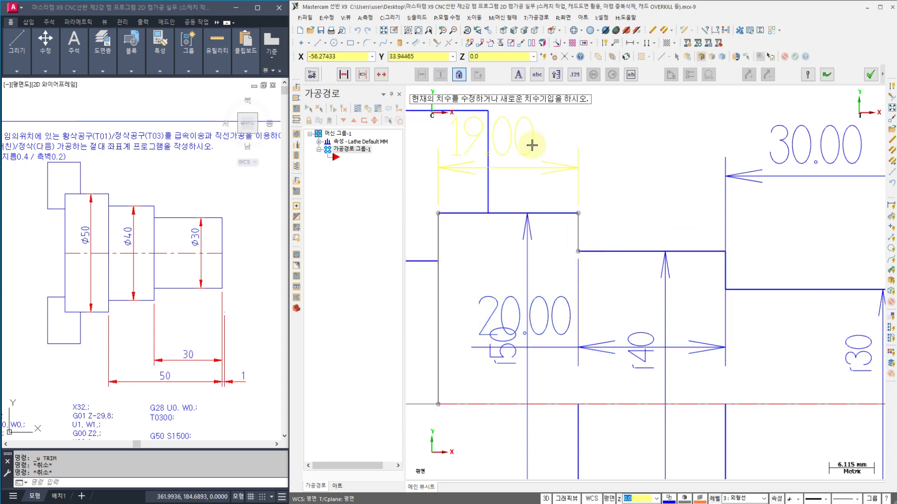
pyautogui.scroll(-3, 563, 210)
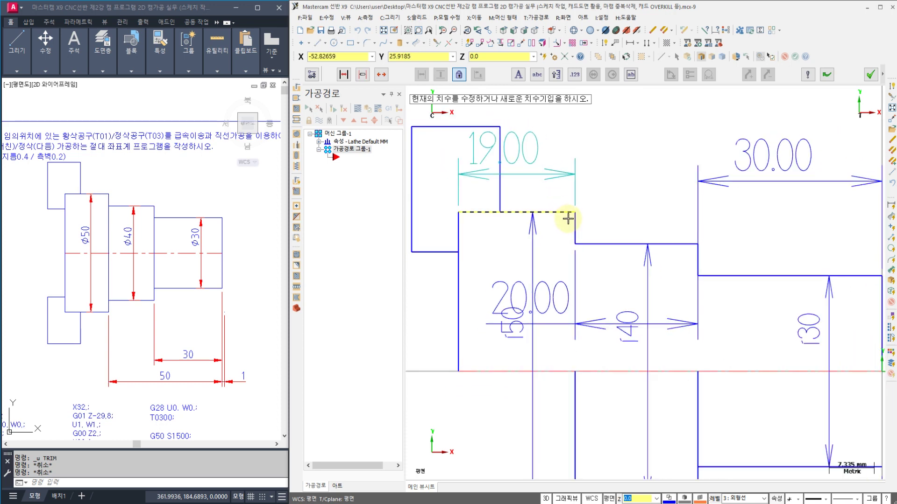
pyautogui.press('Escape')
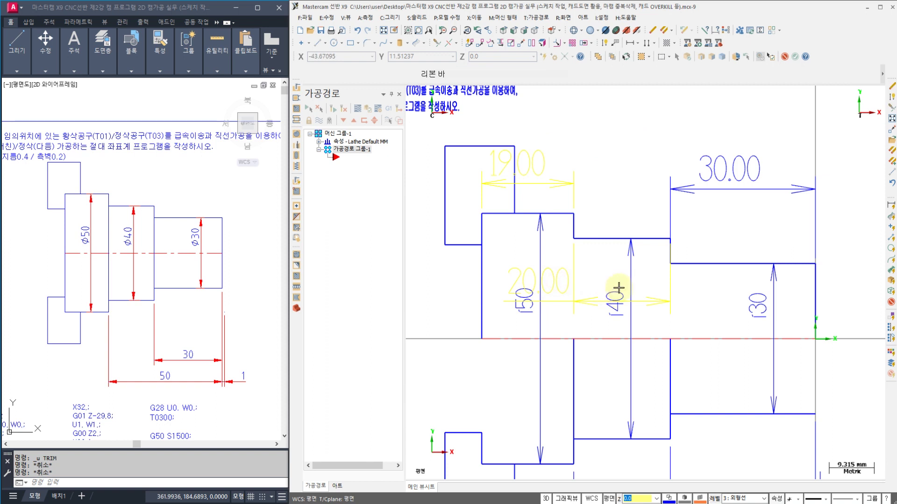
# Step: Delete the three horizontal length dimensions of the Ø50, Ø40 and Ø30 sections
pyautogui.click(699, 183)
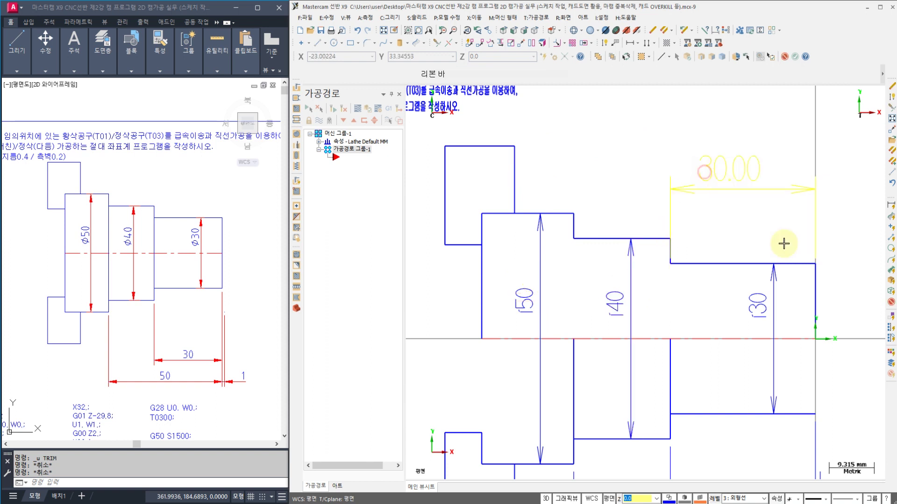
pyautogui.press('Delete')
pyautogui.click(250, 299)
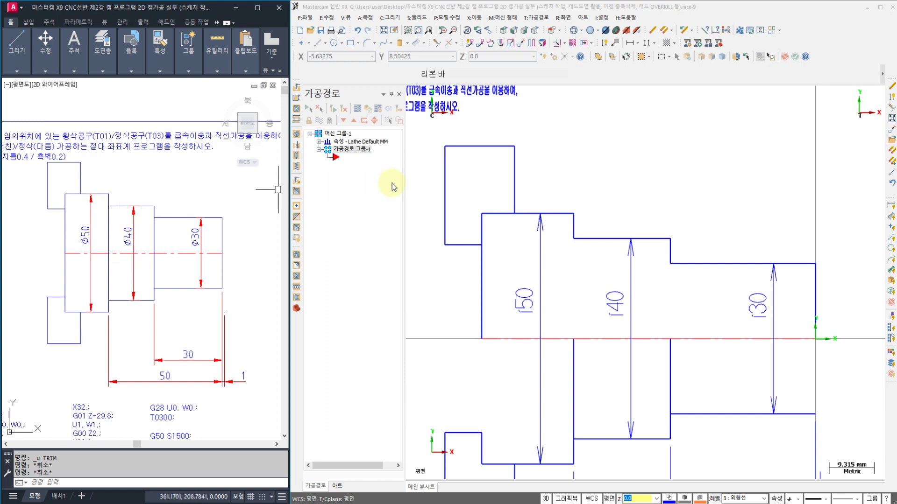
pyautogui.click(440, 248)
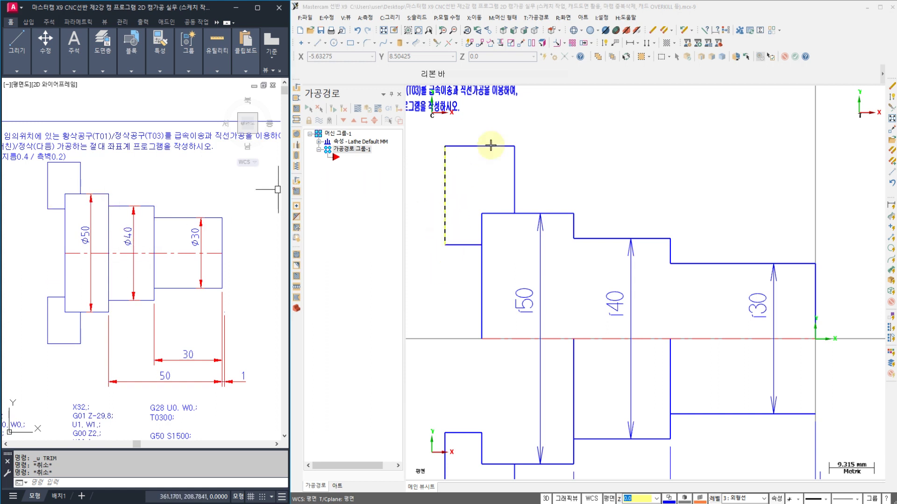
pyautogui.click(632, 266)
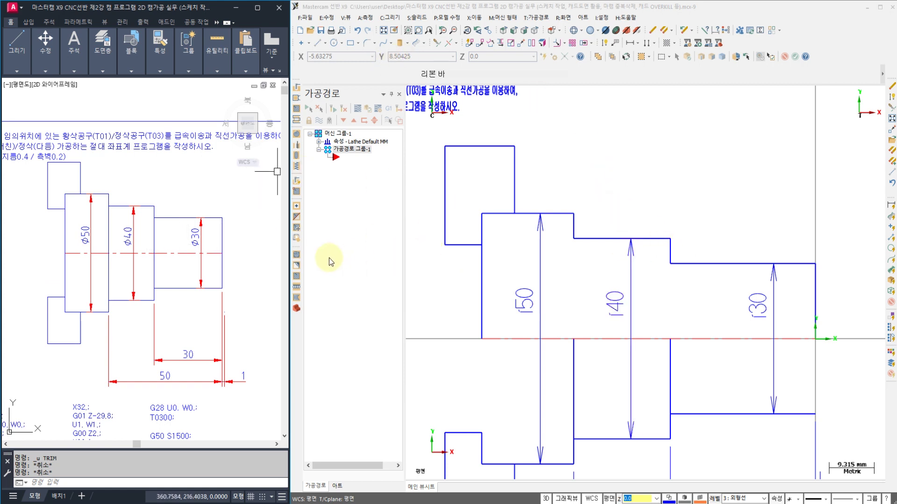
pyautogui.click(250, 187)
pyautogui.moveTo(250, 187)
pyautogui.mouseDown()
pyautogui.moveTo(432, 187)
pyautogui.moveTo(402, 220)
pyautogui.mouseUp()
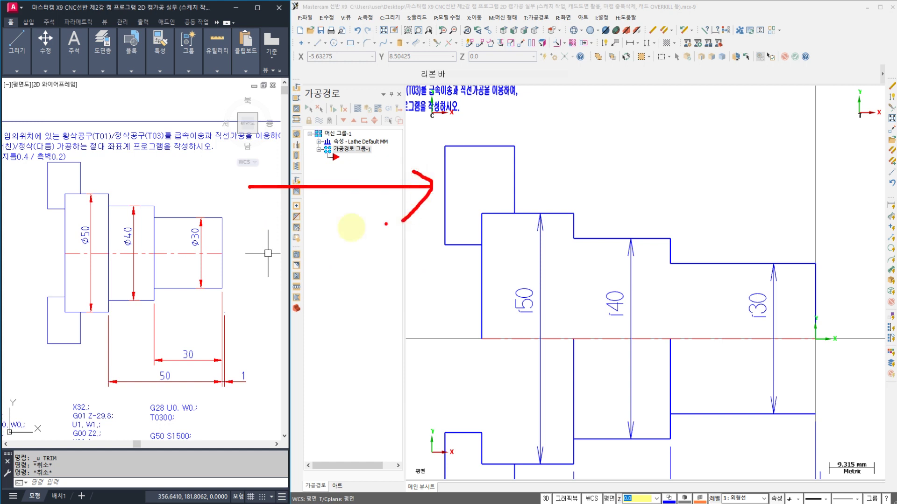
pyautogui.moveTo(177, 271)
pyautogui.mouseDown()
pyautogui.moveTo(86, 176)
pyautogui.moveTo(236, 208)
pyautogui.moveTo(186, 270)
pyautogui.mouseUp()
pyautogui.moveTo(216, 147)
pyautogui.mouseDown()
pyautogui.moveTo(228, 154)
pyautogui.moveTo(228, 125)
pyautogui.mouseUp()
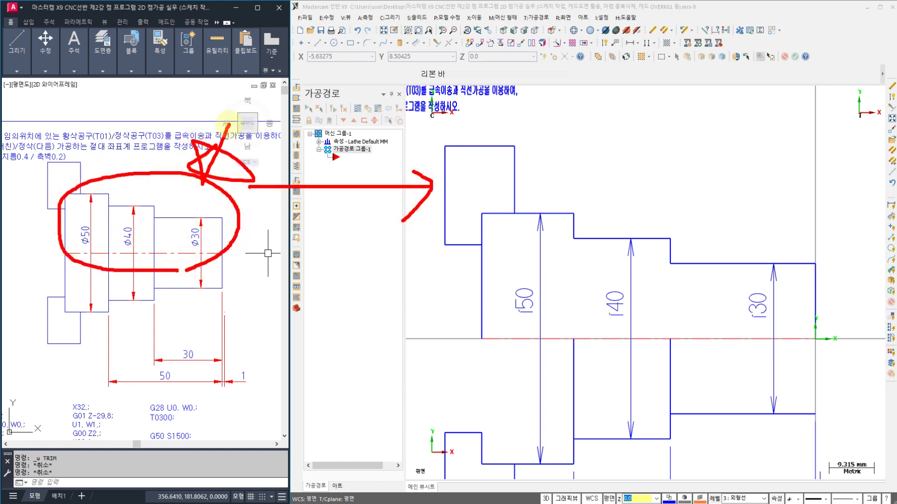
pyautogui.moveTo(203, 254)
pyautogui.mouseDown()
pyautogui.moveTo(174, 234)
pyautogui.moveTo(211, 242)
pyautogui.mouseUp()
pyautogui.moveTo(142, 258)
pyautogui.mouseDown()
pyautogui.moveTo(108, 220)
pyautogui.moveTo(148, 252)
pyautogui.mouseUp()
pyautogui.moveTo(96, 257)
pyautogui.mouseDown()
pyautogui.moveTo(83, 262)
pyautogui.moveTo(100, 241)
pyautogui.mouseUp()
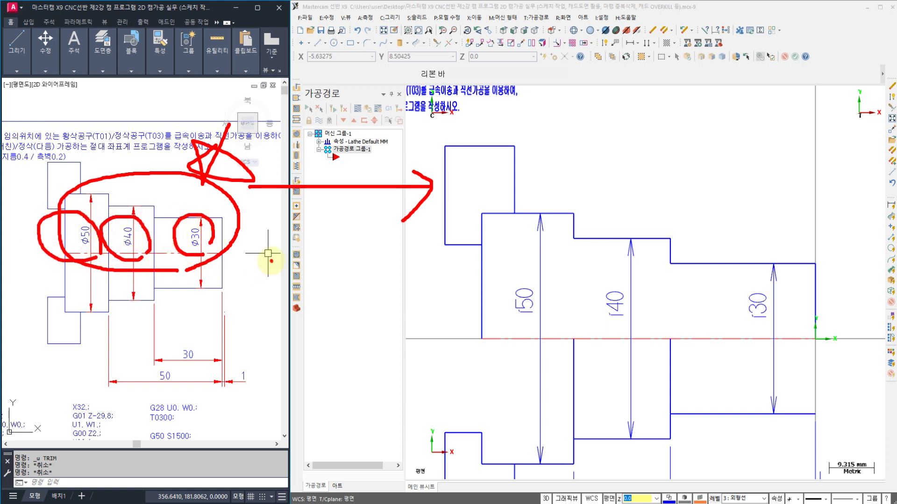
pyautogui.moveTo(284, 256); pyautogui.dragTo(279, 316)
pyautogui.moveTo(80, 299)
pyautogui.mouseDown()
pyautogui.moveTo(90, 306)
pyautogui.moveTo(55, 333)
pyautogui.moveTo(88, 319)
pyautogui.mouseUp()
pyautogui.moveTo(87, 305)
pyautogui.mouseDown()
pyautogui.moveTo(86, 335)
pyautogui.moveTo(99, 324)
pyautogui.mouseUp()
pyautogui.moveTo(64, 346)
pyautogui.mouseDown()
pyautogui.moveTo(58, 389)
pyautogui.moveTo(126, 354)
pyautogui.mouseUp()
pyautogui.moveTo(112, 376)
pyautogui.mouseDown()
pyautogui.moveTo(112, 392)
pyautogui.moveTo(145, 408)
pyautogui.mouseUp()
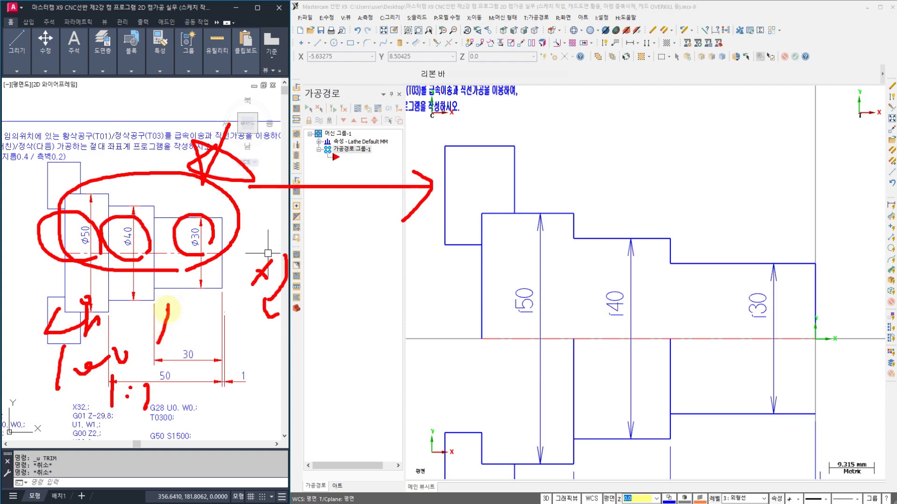
pyautogui.moveTo(165, 308)
pyautogui.mouseDown()
pyautogui.moveTo(208, 306)
pyautogui.moveTo(211, 331)
pyautogui.mouseUp()
pyautogui.moveTo(147, 350)
pyautogui.mouseDown()
pyautogui.moveTo(187, 286)
pyautogui.moveTo(147, 336)
pyautogui.mouseUp()
pyautogui.moveTo(225, 379)
pyautogui.mouseDown()
pyautogui.moveTo(223, 409)
pyautogui.moveTo(287, 403)
pyautogui.mouseUp()
pyautogui.moveTo(314, 349)
pyautogui.mouseDown()
pyautogui.moveTo(333, 372)
pyautogui.moveTo(370, 375)
pyautogui.mouseUp()
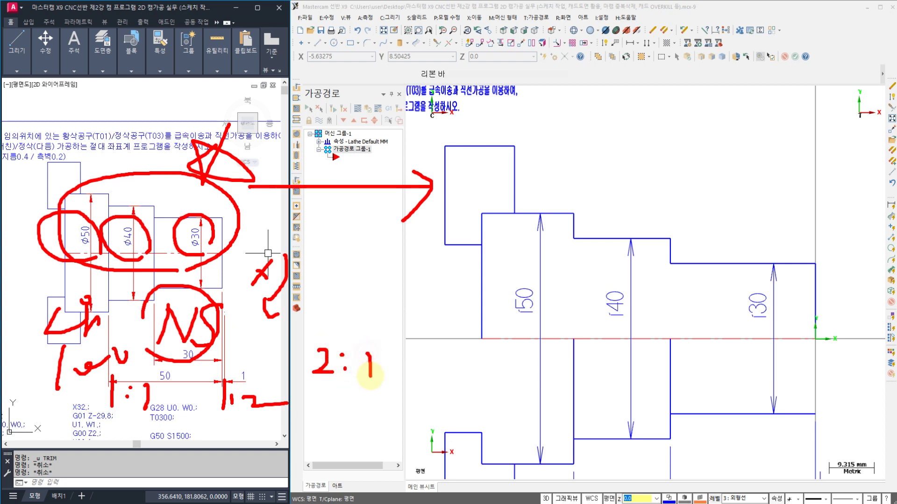
pyautogui.moveTo(216, 224)
pyautogui.mouseDown()
pyautogui.moveTo(211, 244)
pyautogui.moveTo(207, 223)
pyautogui.mouseUp()
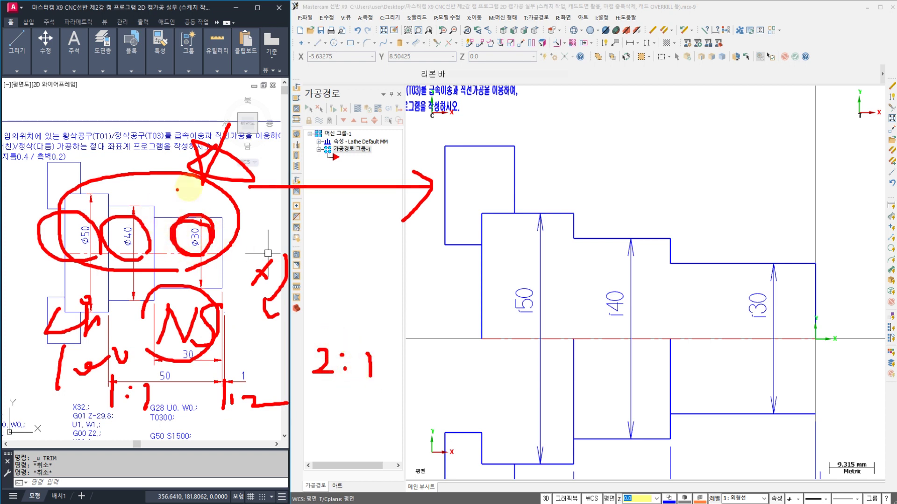
pyautogui.moveTo(184, 195)
pyautogui.mouseDown()
pyautogui.moveTo(396, 203)
pyautogui.moveTo(396, 223)
pyautogui.mouseUp()
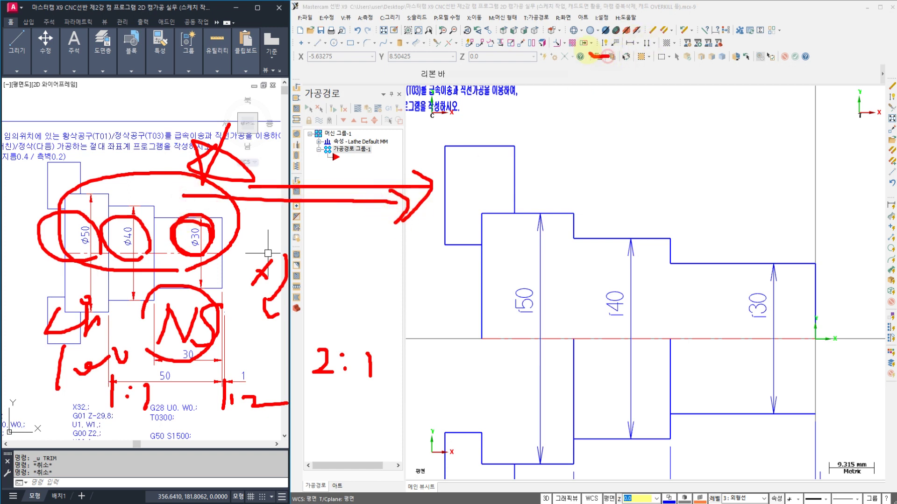
pyautogui.moveTo(603, 29); pyautogui.dragTo(609, 64)
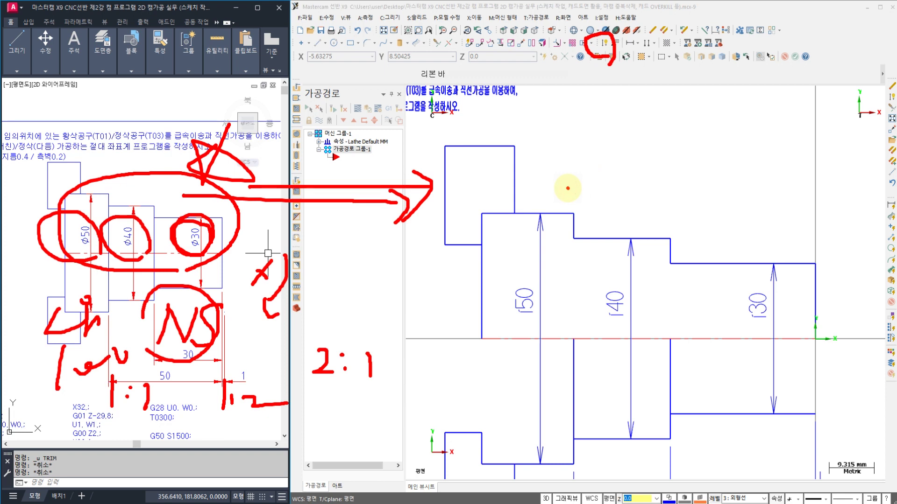
pyautogui.moveTo(801, 225); pyautogui.dragTo(605, 226)
pyautogui.moveTo(621, 210); pyautogui.dragTo(634, 237)
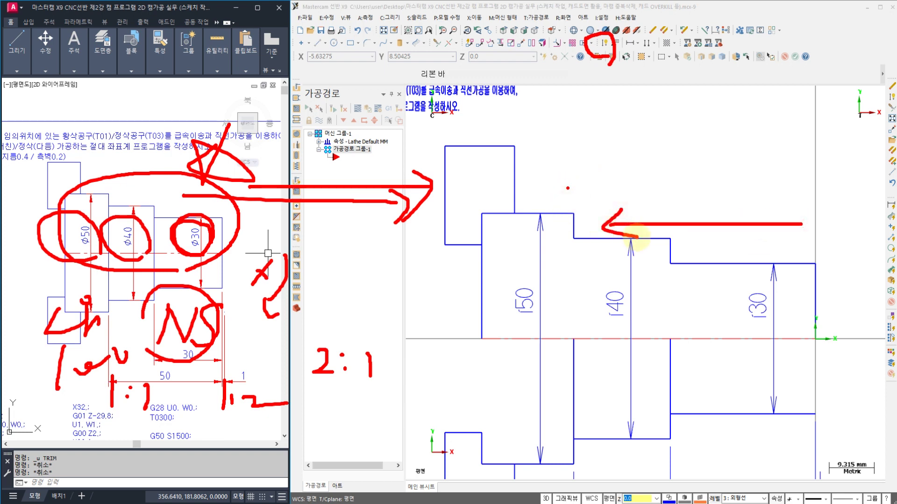
pyautogui.click(570, 264)
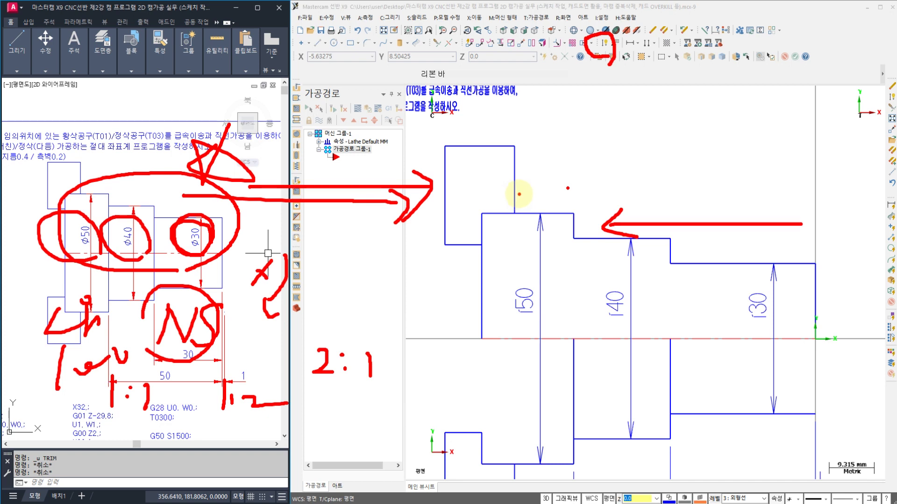
pyautogui.press('Escape')
pyautogui.hotkey('ctrl', '2')
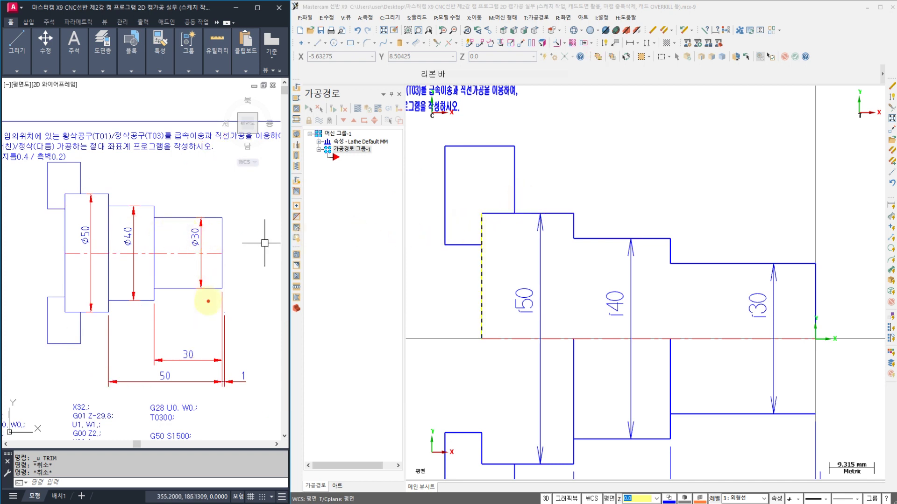
pyautogui.moveTo(190, 323)
pyautogui.mouseDown()
pyautogui.moveTo(36, 253)
pyautogui.moveTo(253, 262)
pyautogui.moveTo(230, 350)
pyautogui.mouseUp()
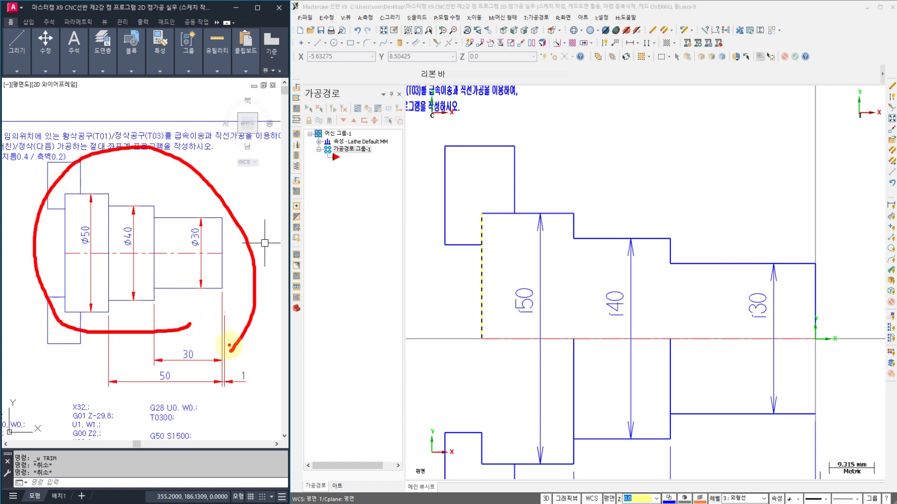
pyautogui.moveTo(205, 196)
pyautogui.mouseDown()
pyautogui.moveTo(348, 214)
pyautogui.moveTo(339, 215)
pyautogui.mouseUp()
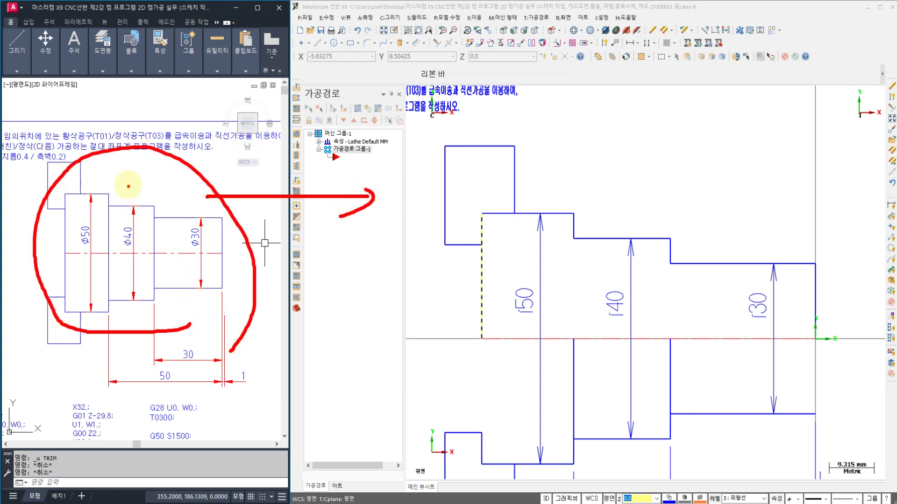
pyautogui.moveTo(135, 173); pyautogui.dragTo(143, 215)
pyautogui.moveTo(162, 178); pyautogui.dragTo(164, 188)
pyautogui.moveTo(144, 196)
pyautogui.mouseDown()
pyautogui.moveTo(170, 194)
pyautogui.moveTo(170, 209)
pyautogui.mouseUp()
pyautogui.moveTo(166, 281); pyautogui.dragTo(429, 280)
pyautogui.moveTo(576, 333)
pyautogui.mouseDown()
pyautogui.moveTo(529, 193)
pyautogui.moveTo(804, 335)
pyautogui.moveTo(592, 350)
pyautogui.mouseUp()
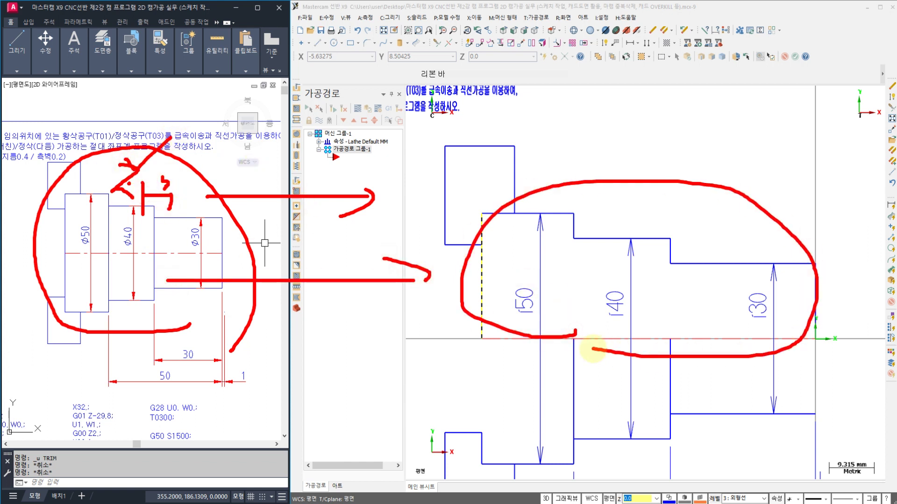
pyautogui.moveTo(559, 146); pyautogui.dragTo(583, 146)
pyautogui.moveTo(565, 95)
pyautogui.mouseDown()
pyautogui.moveTo(561, 129)
pyautogui.moveTo(594, 136)
pyautogui.mouseUp()
pyautogui.moveTo(605, 96); pyautogui.dragTo(606, 157)
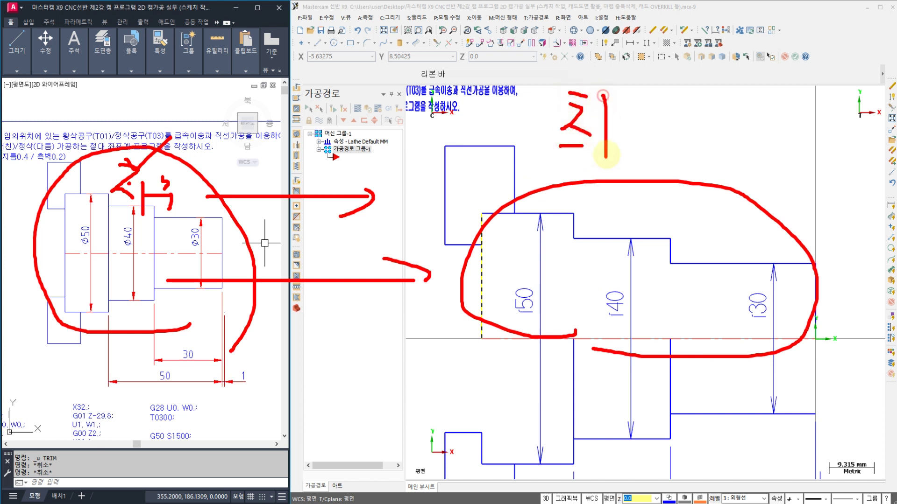
pyautogui.moveTo(635, 93); pyautogui.dragTo(625, 117)
pyautogui.moveTo(637, 105); pyautogui.dragTo(662, 111)
pyautogui.moveTo(607, 122)
pyautogui.mouseDown()
pyautogui.moveTo(689, 121)
pyautogui.moveTo(541, 83)
pyautogui.moveTo(665, 177)
pyautogui.mouseUp()
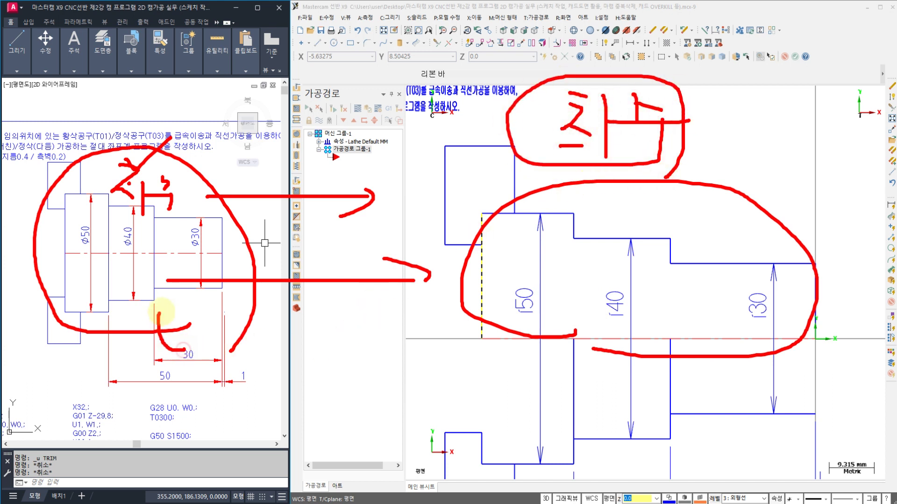
pyautogui.moveTo(159, 327)
pyautogui.mouseDown()
pyautogui.moveTo(182, 349)
pyautogui.moveTo(72, 390)
pyautogui.mouseUp()
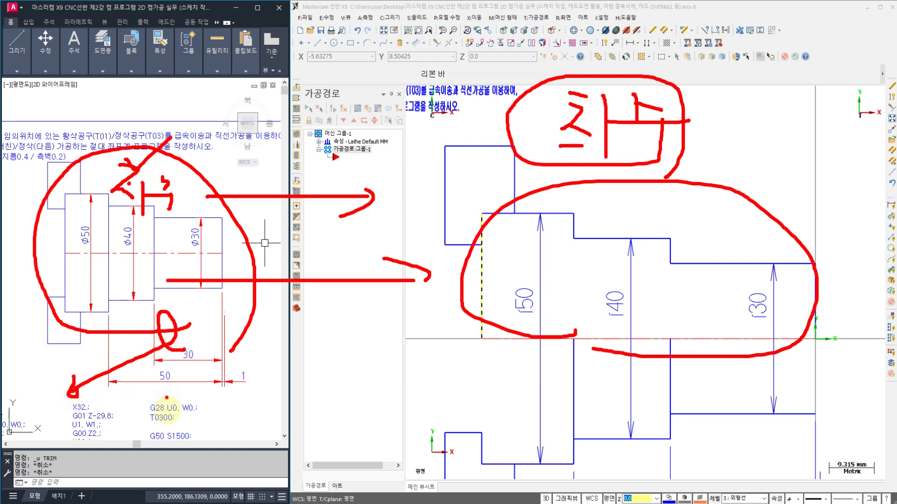
pyautogui.moveTo(167, 398)
pyautogui.mouseDown()
pyautogui.moveTo(192, 419)
pyautogui.moveTo(225, 426)
pyautogui.moveTo(201, 355)
pyautogui.moveTo(247, 442)
pyautogui.mouseUp()
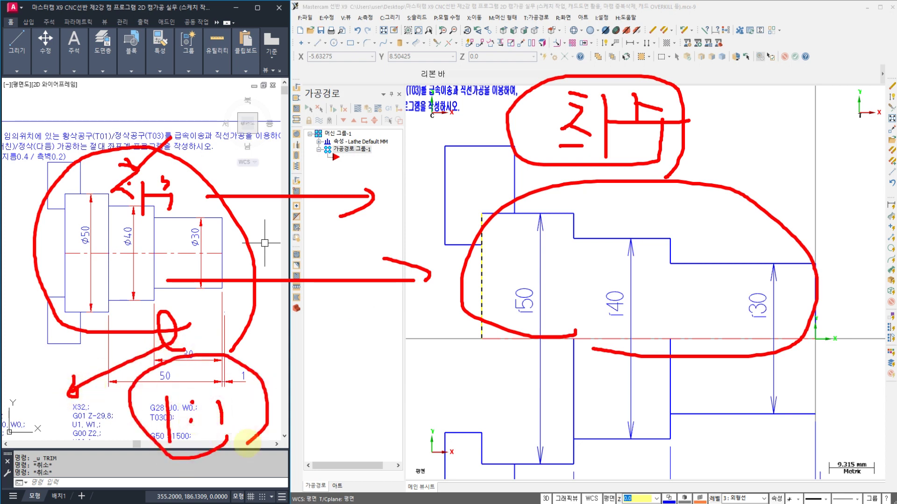
pyautogui.moveTo(307, 345)
pyautogui.mouseDown()
pyautogui.moveTo(308, 374)
pyautogui.moveTo(344, 388)
pyautogui.moveTo(312, 334)
pyautogui.moveTo(361, 398)
pyautogui.mouseUp()
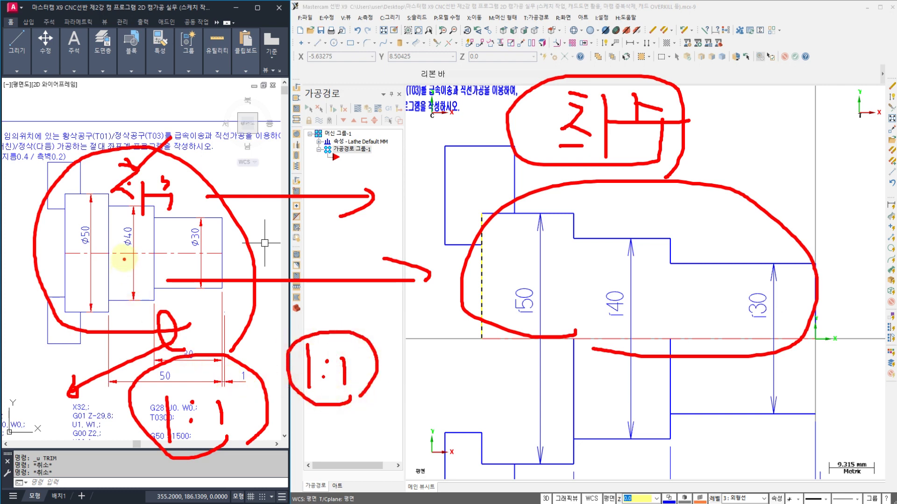
pyautogui.moveTo(460, 359)
pyautogui.mouseDown()
pyautogui.moveTo(445, 397)
pyautogui.moveTo(516, 423)
pyautogui.moveTo(427, 393)
pyautogui.moveTo(512, 424)
pyautogui.moveTo(408, 445)
pyautogui.mouseUp()
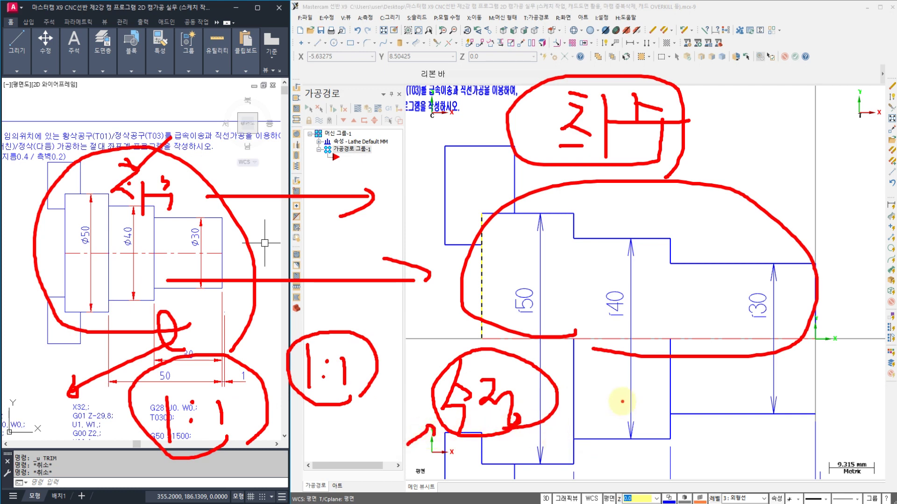
pyautogui.moveTo(622, 399)
pyautogui.mouseDown()
pyautogui.moveTo(636, 425)
pyautogui.moveTo(660, 402)
pyautogui.mouseUp()
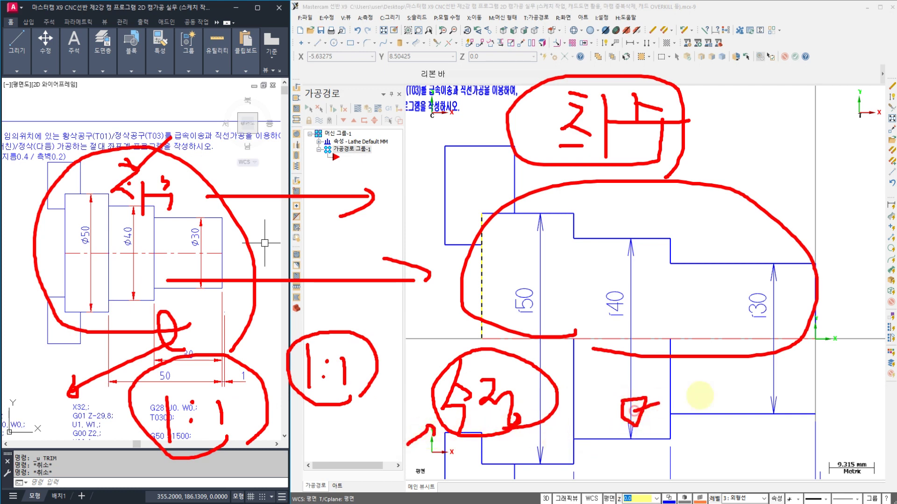
pyautogui.moveTo(731, 454)
pyautogui.mouseDown()
pyautogui.moveTo(817, 387)
pyautogui.moveTo(816, 450)
pyautogui.moveTo(731, 455)
pyautogui.moveTo(753, 441)
pyautogui.moveTo(749, 466)
pyautogui.moveTo(767, 446)
pyautogui.mouseUp()
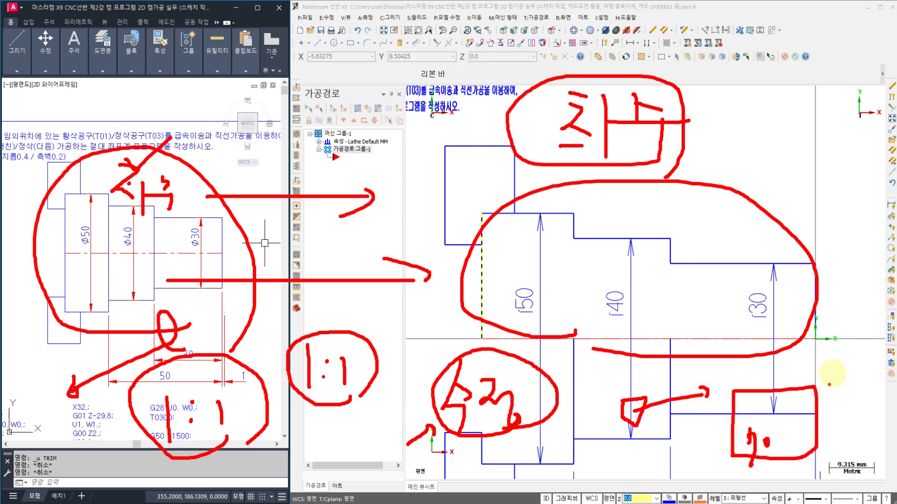
pyautogui.moveTo(823, 362)
pyautogui.mouseDown()
pyautogui.moveTo(834, 326)
pyautogui.moveTo(848, 368)
pyautogui.mouseUp()
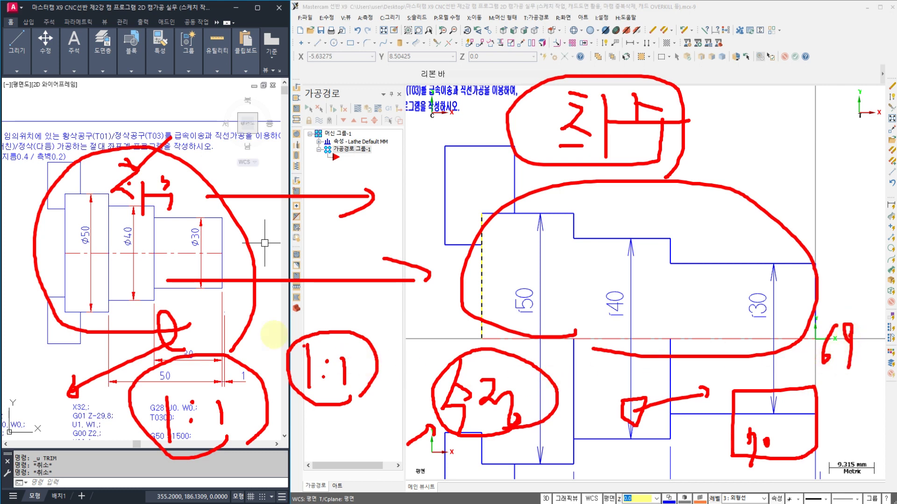
pyautogui.moveTo(304, 218); pyautogui.dragTo(504, 226)
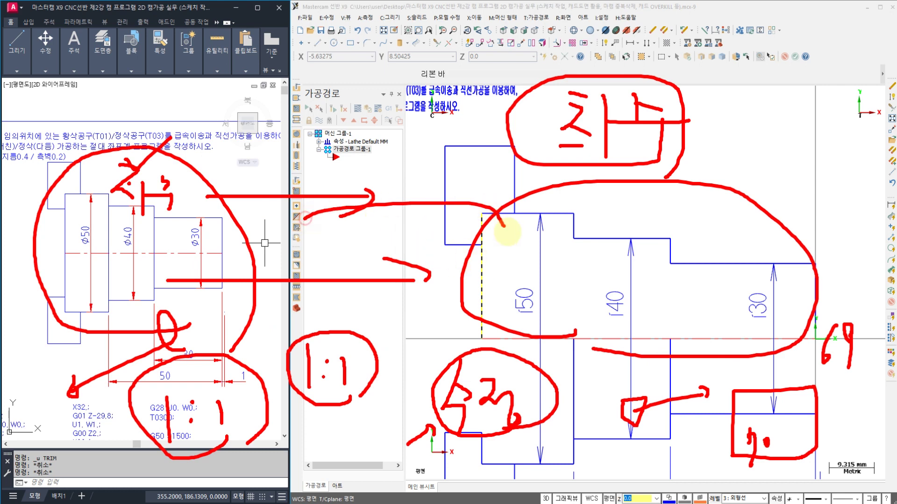
pyautogui.moveTo(462, 244)
pyautogui.mouseDown()
pyautogui.moveTo(468, 212)
pyautogui.moveTo(342, 187)
pyautogui.moveTo(163, 297)
pyautogui.moveTo(51, 212)
pyautogui.moveTo(206, 280)
pyautogui.moveTo(128, 257)
pyautogui.moveTo(220, 150)
pyautogui.moveTo(229, 148)
pyautogui.moveTo(243, 179)
pyautogui.moveTo(241, 155)
pyautogui.moveTo(256, 125)
pyautogui.mouseUp()
pyautogui.moveTo(346, 46)
pyautogui.mouseDown()
pyautogui.moveTo(375, 96)
pyautogui.moveTo(407, 83)
pyautogui.mouseUp()
pyautogui.moveTo(423, 57); pyautogui.dragTo(438, 112)
pyautogui.moveTo(421, 115); pyautogui.dragTo(422, 142)
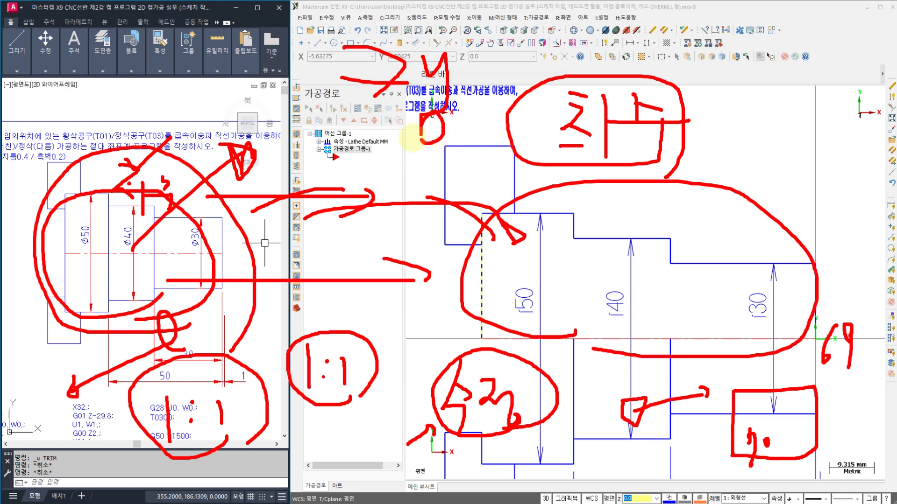
pyautogui.moveTo(354, 141); pyautogui.dragTo(356, 166)
pyautogui.moveTo(162, 149); pyautogui.dragTo(353, 127)
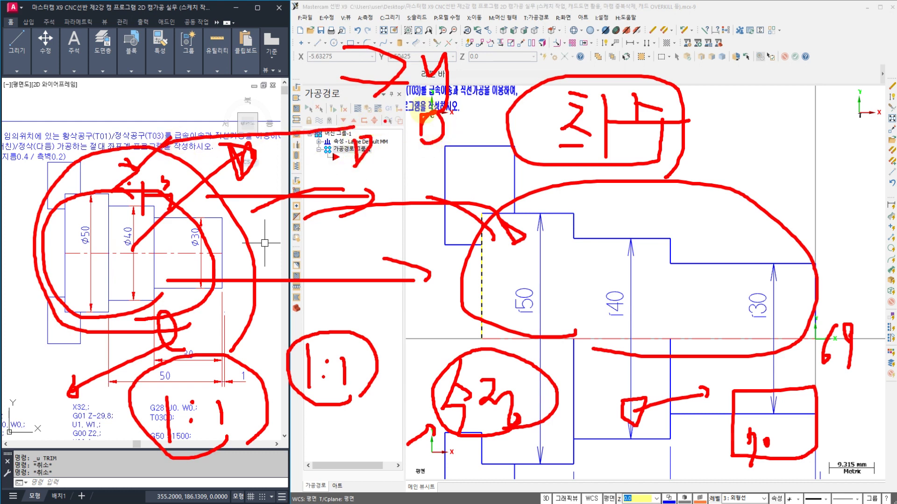
pyautogui.moveTo(443, 87)
pyautogui.mouseDown()
pyautogui.moveTo(592, 51)
pyautogui.moveTo(602, 65)
pyautogui.mouseUp()
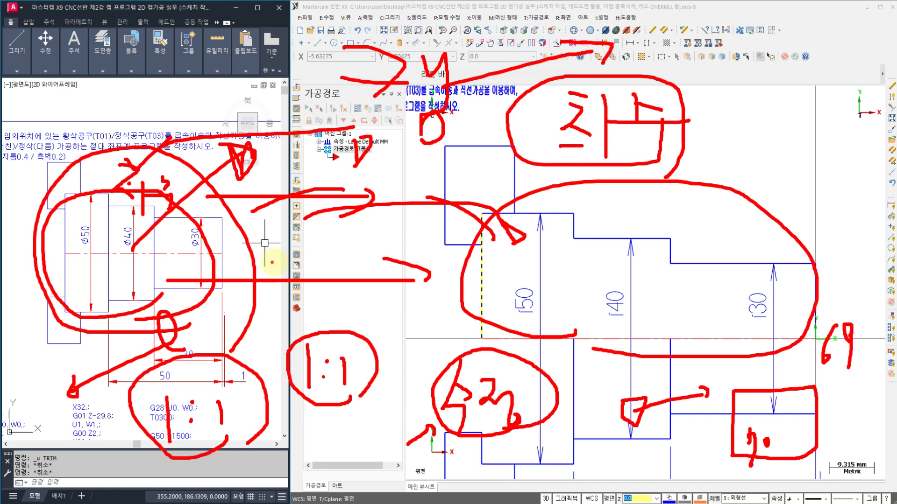
pyautogui.press('Escape')
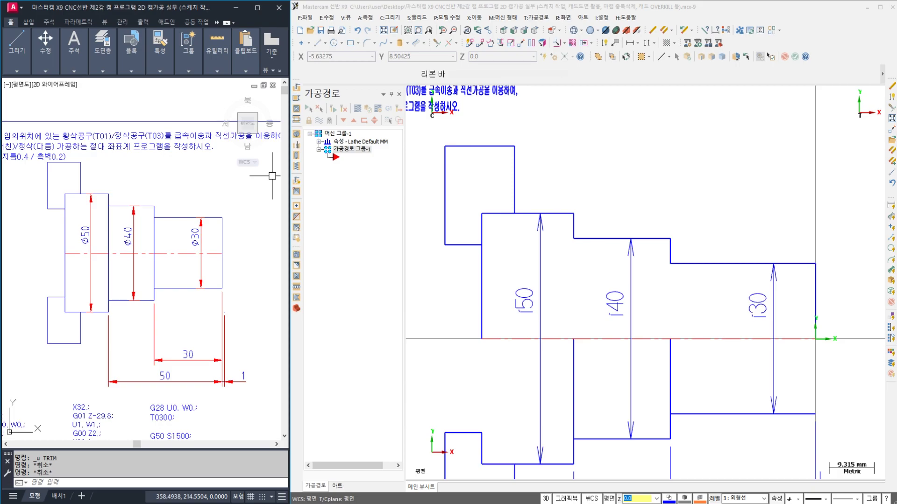
# Step: Switch to the Notepad lesson notes and review the three work-order items: Mastercam sketching, AutoCAD drawing use with OVERKILL, and dimension checking
pyautogui.click(499, 503)
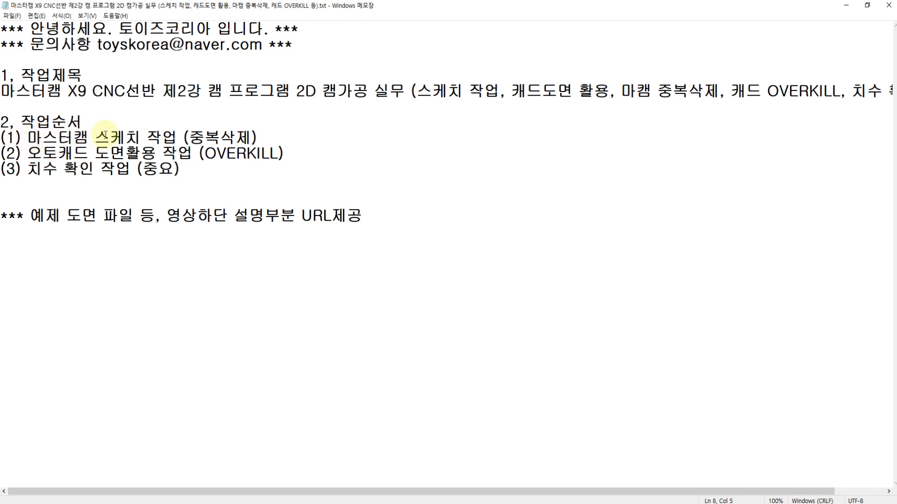
pyautogui.click(134, 138)
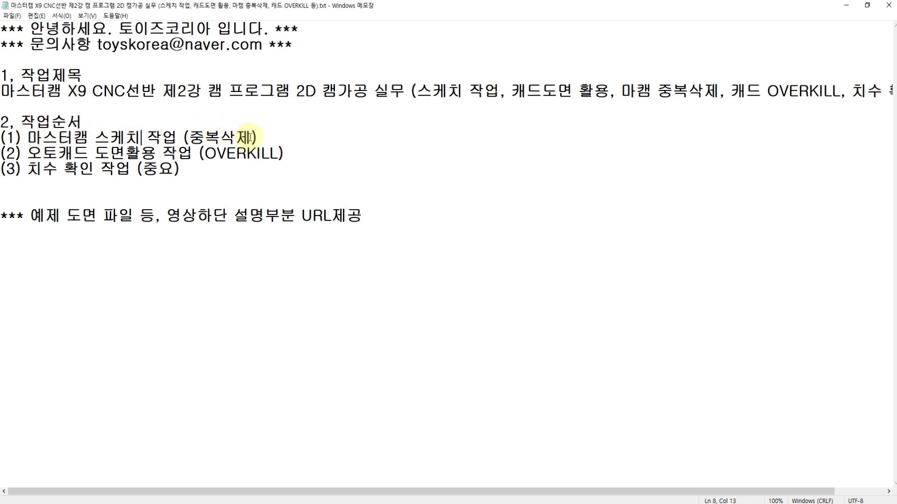
pyautogui.click(90, 152)
pyautogui.click(142, 152)
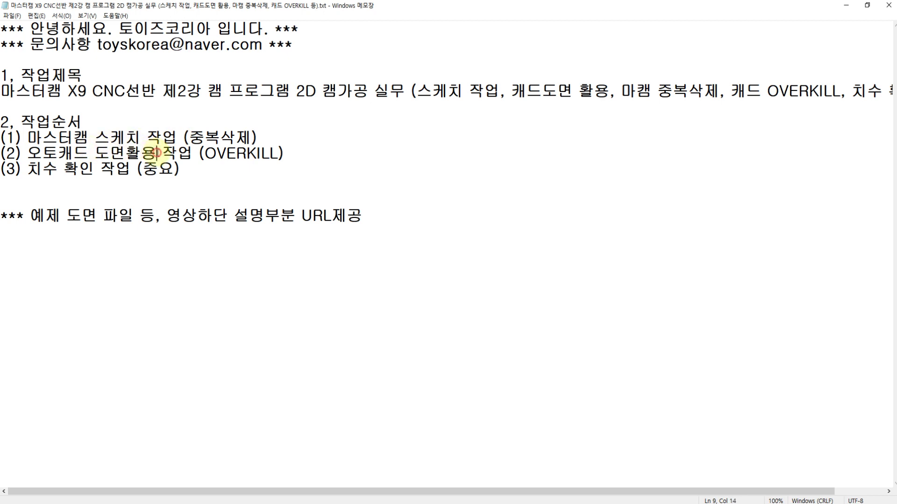
pyautogui.click(200, 154)
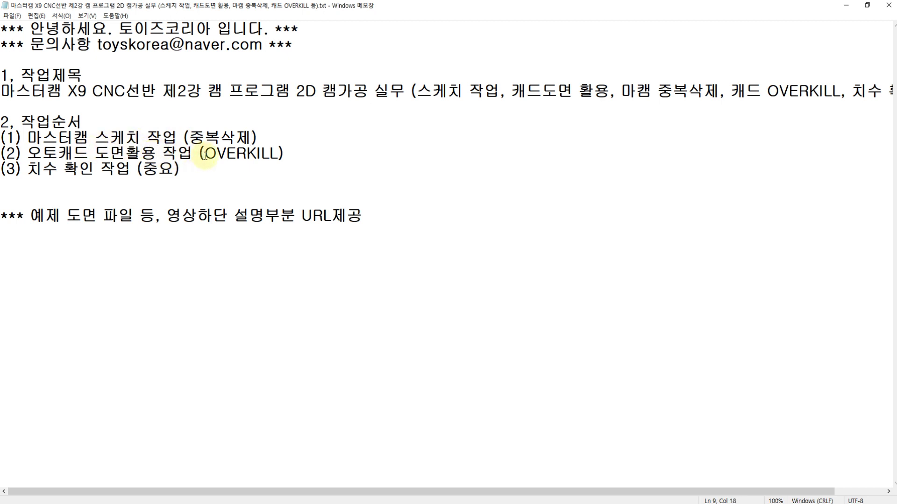
pyautogui.click(272, 155)
pyautogui.moveTo(279, 154); pyautogui.dragTo(206, 154)
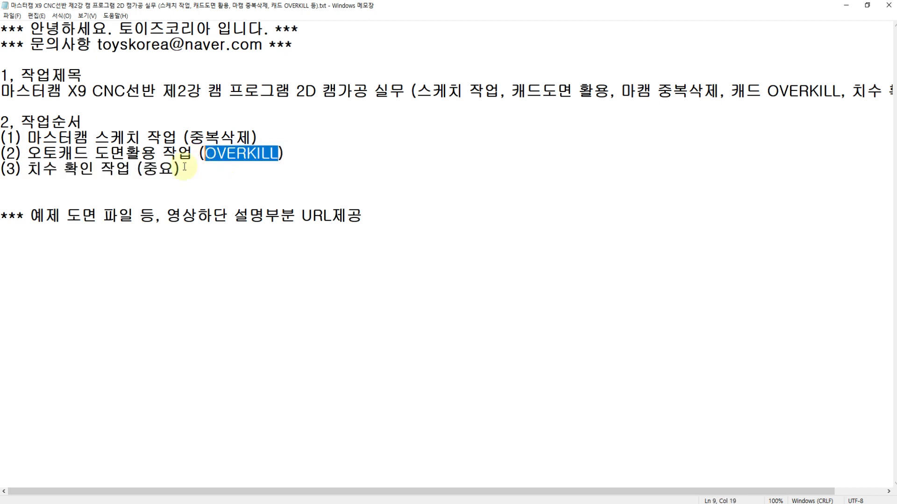
pyautogui.click(57, 154)
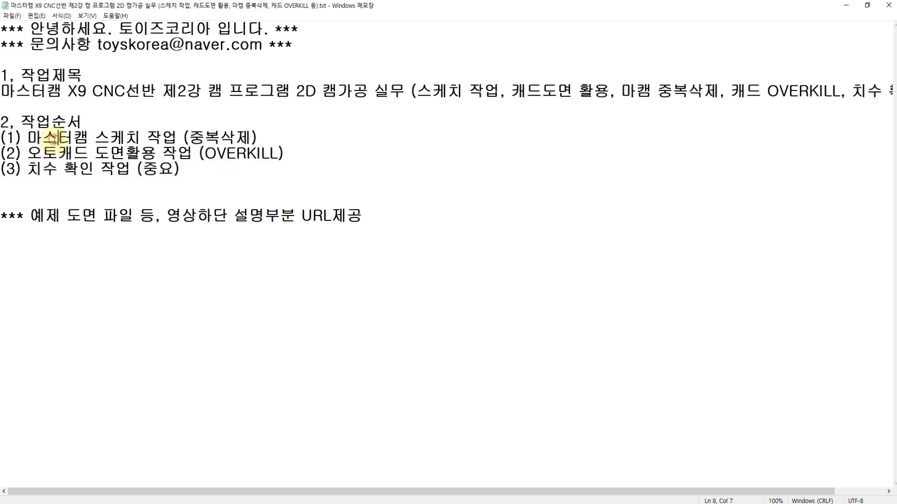
pyautogui.click(52, 172)
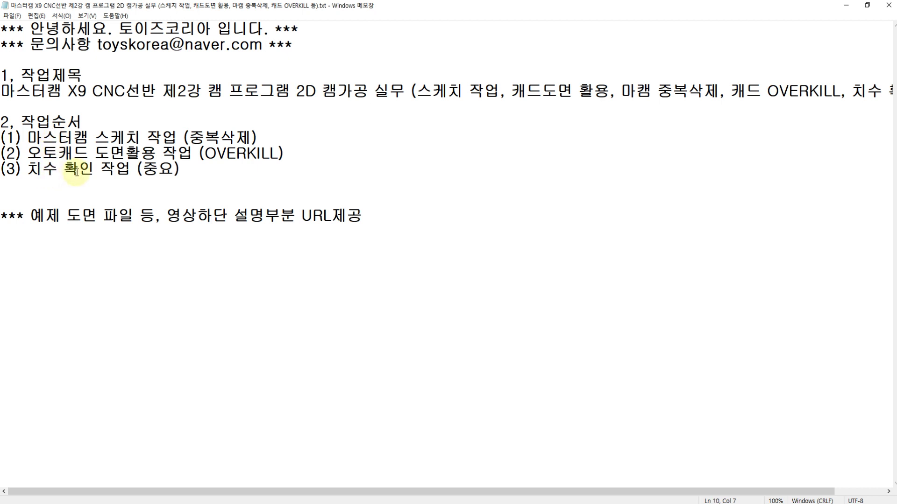
pyautogui.click(93, 173)
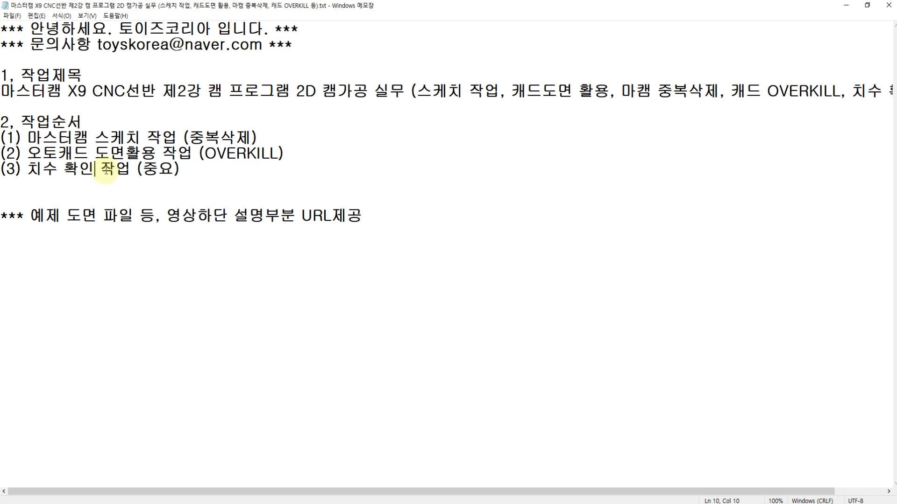
# Step: Review the CNC lathe wording in the lesson title against the Mastercam and AutoCAD entries in the work order
pyautogui.click(116, 74)
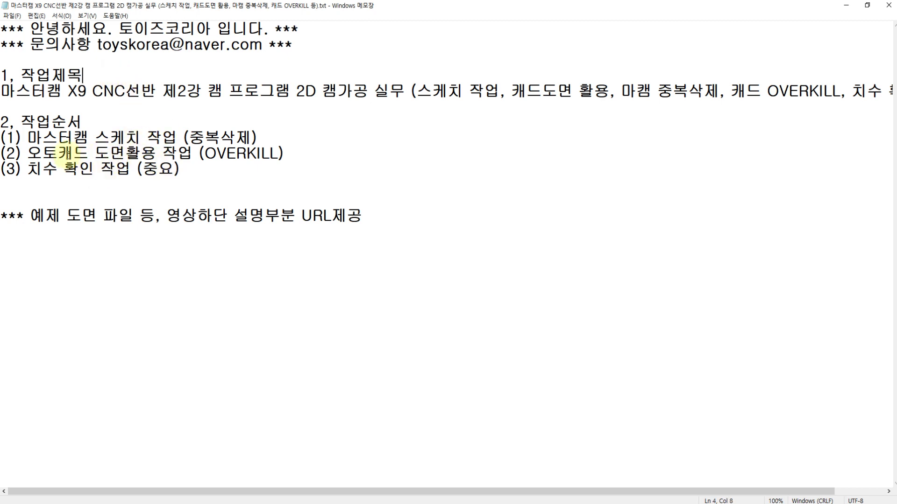
pyautogui.moveTo(23, 137); pyautogui.dragTo(89, 138)
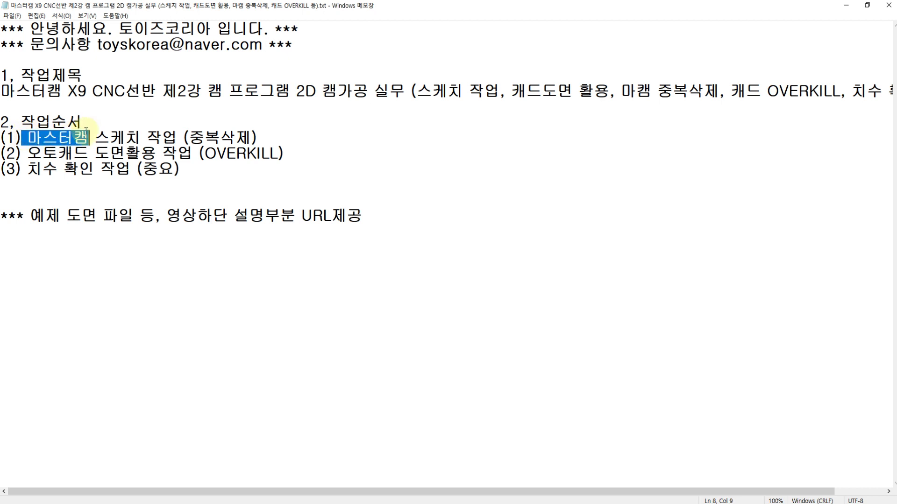
pyautogui.moveTo(92, 91); pyautogui.dragTo(157, 90)
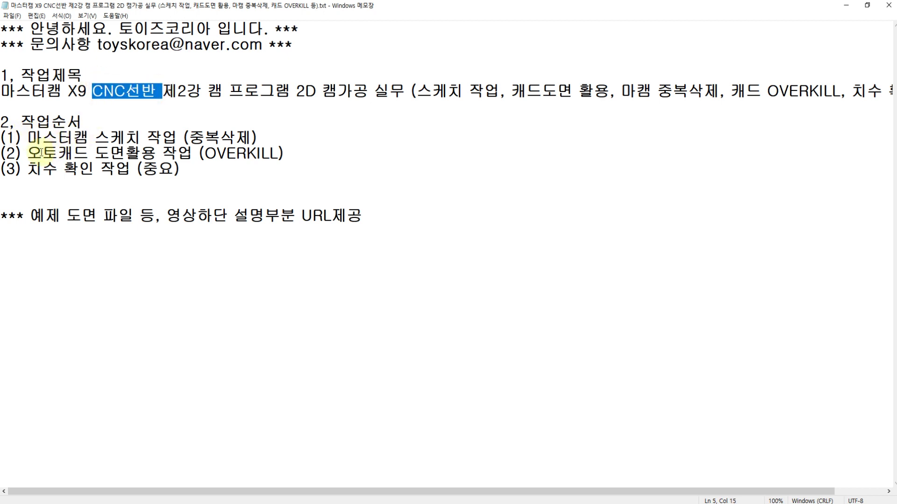
pyautogui.moveTo(26, 153); pyautogui.dragTo(95, 154)
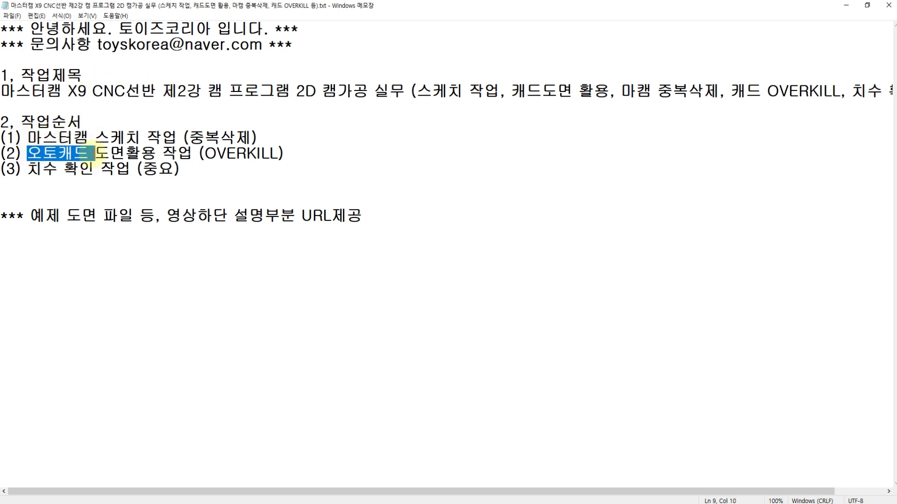
pyautogui.click(83, 156)
pyautogui.moveTo(57, 154); pyautogui.dragTo(35, 139)
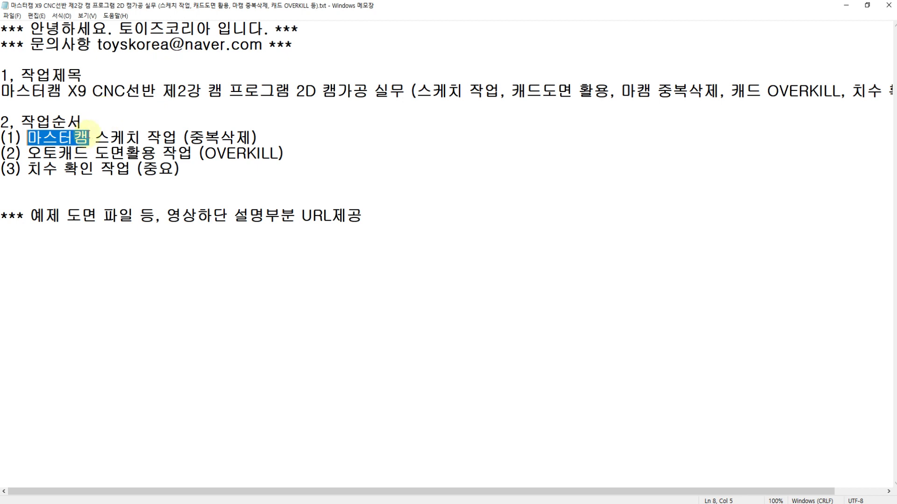
pyautogui.click(91, 138)
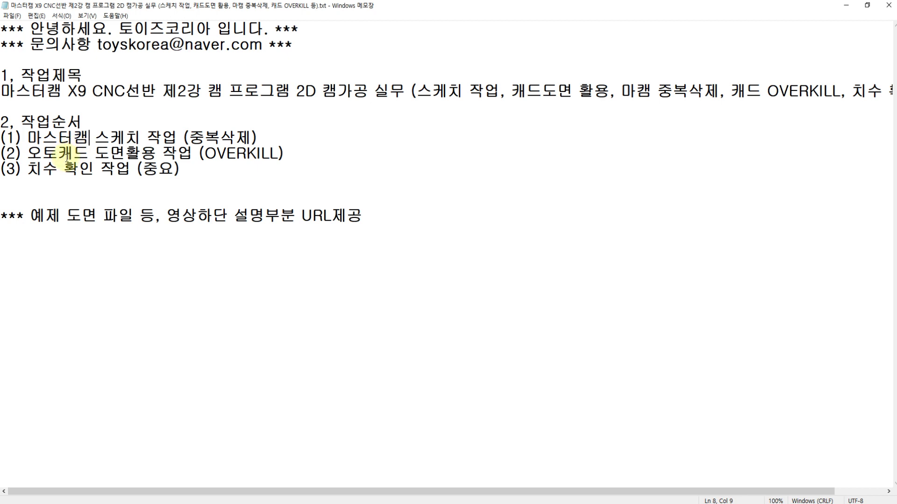
pyautogui.click(98, 74)
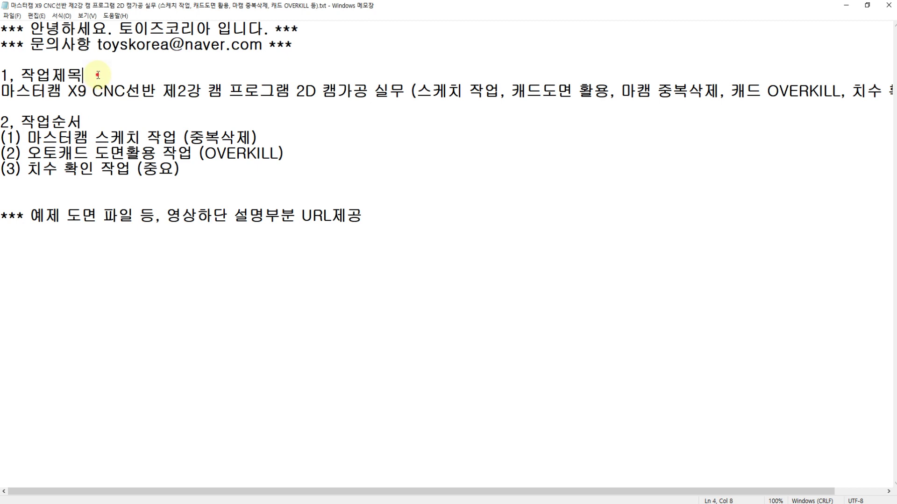